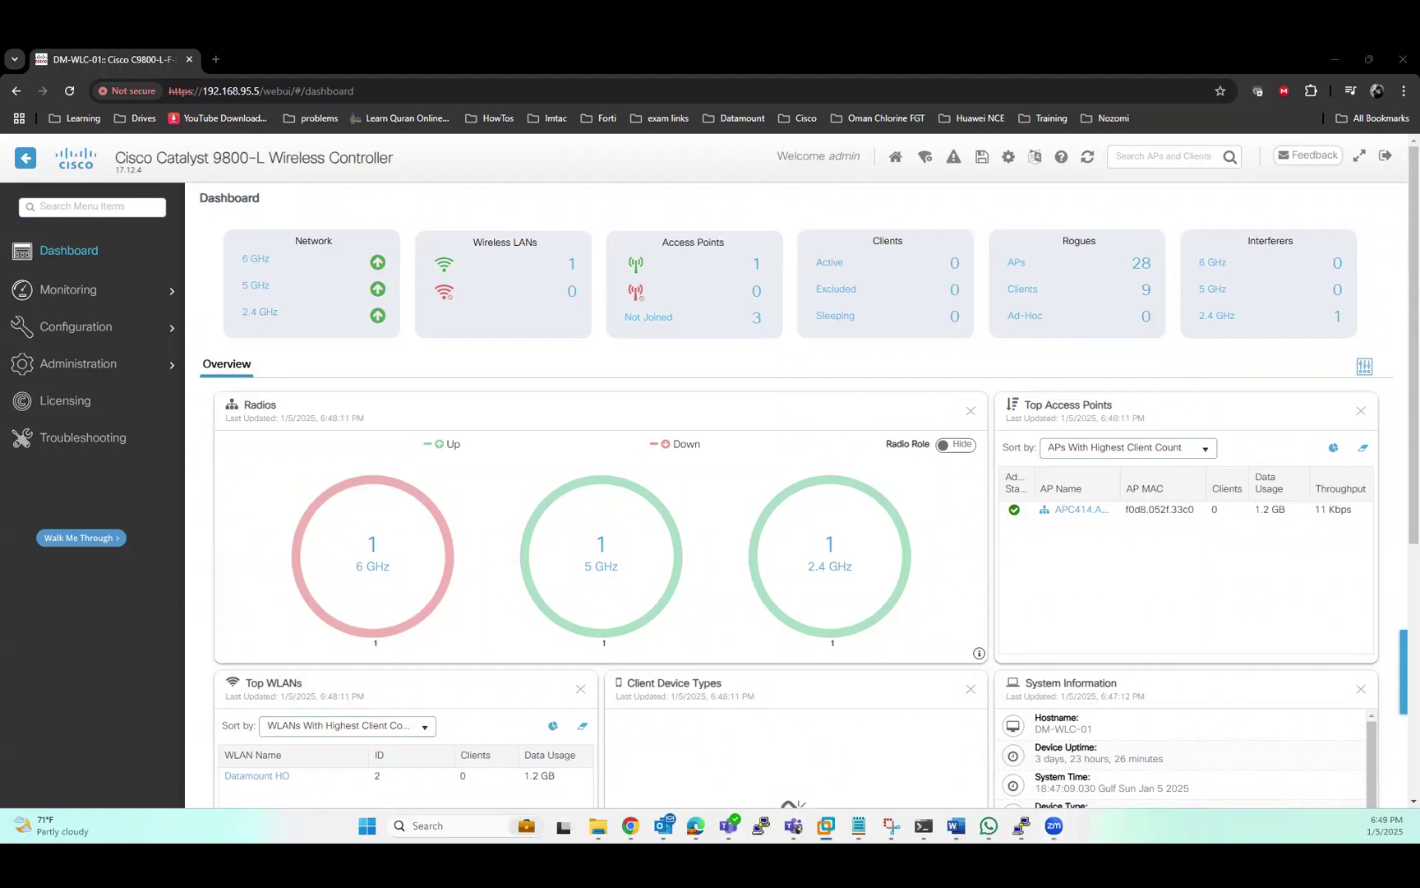
Maximize the Windows Server 2012 VM and unlock it with the Administrator password
left_click(826, 825)
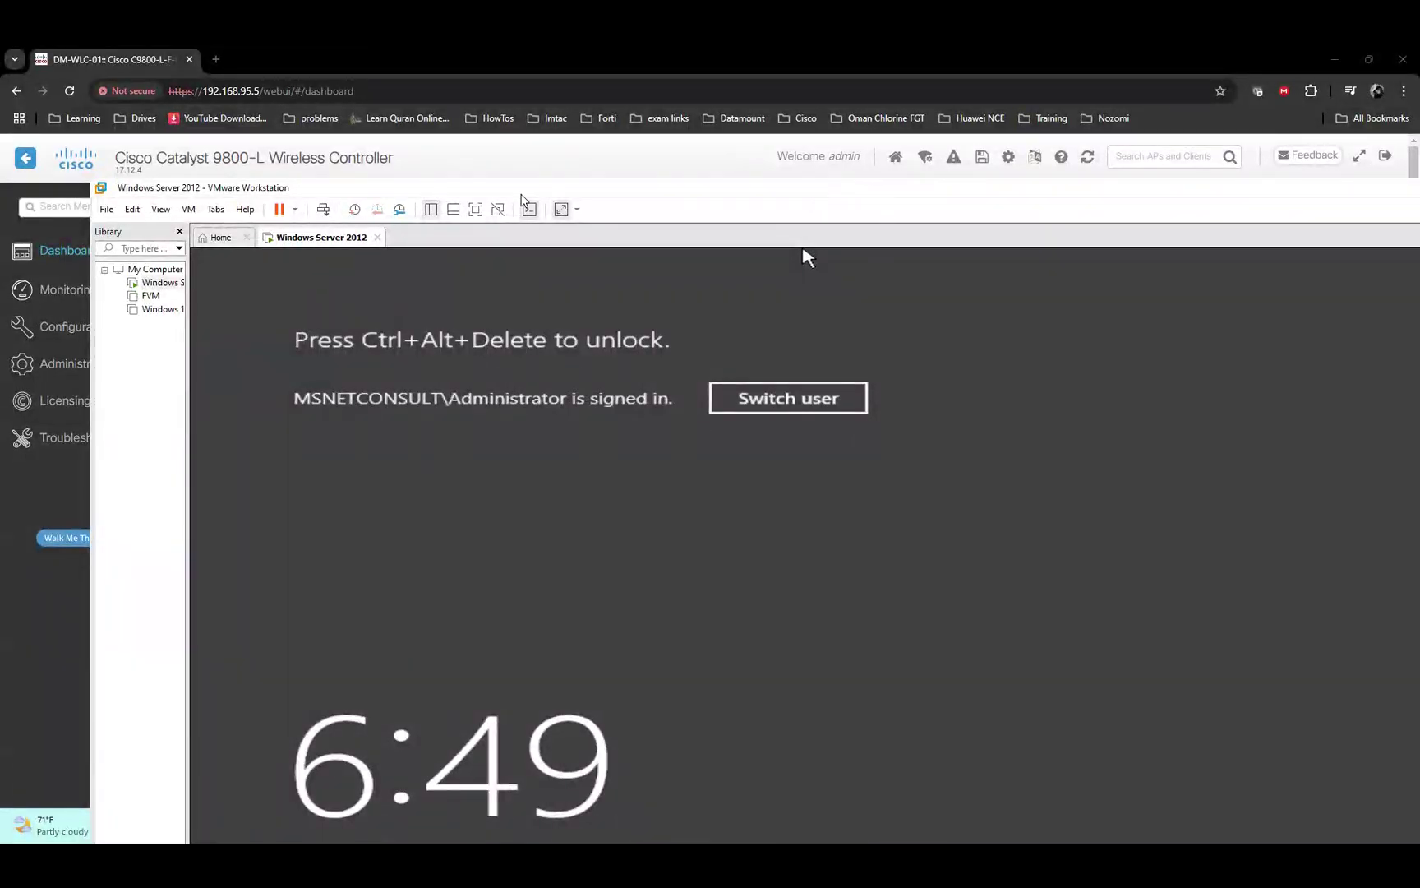
double_click(512, 190)
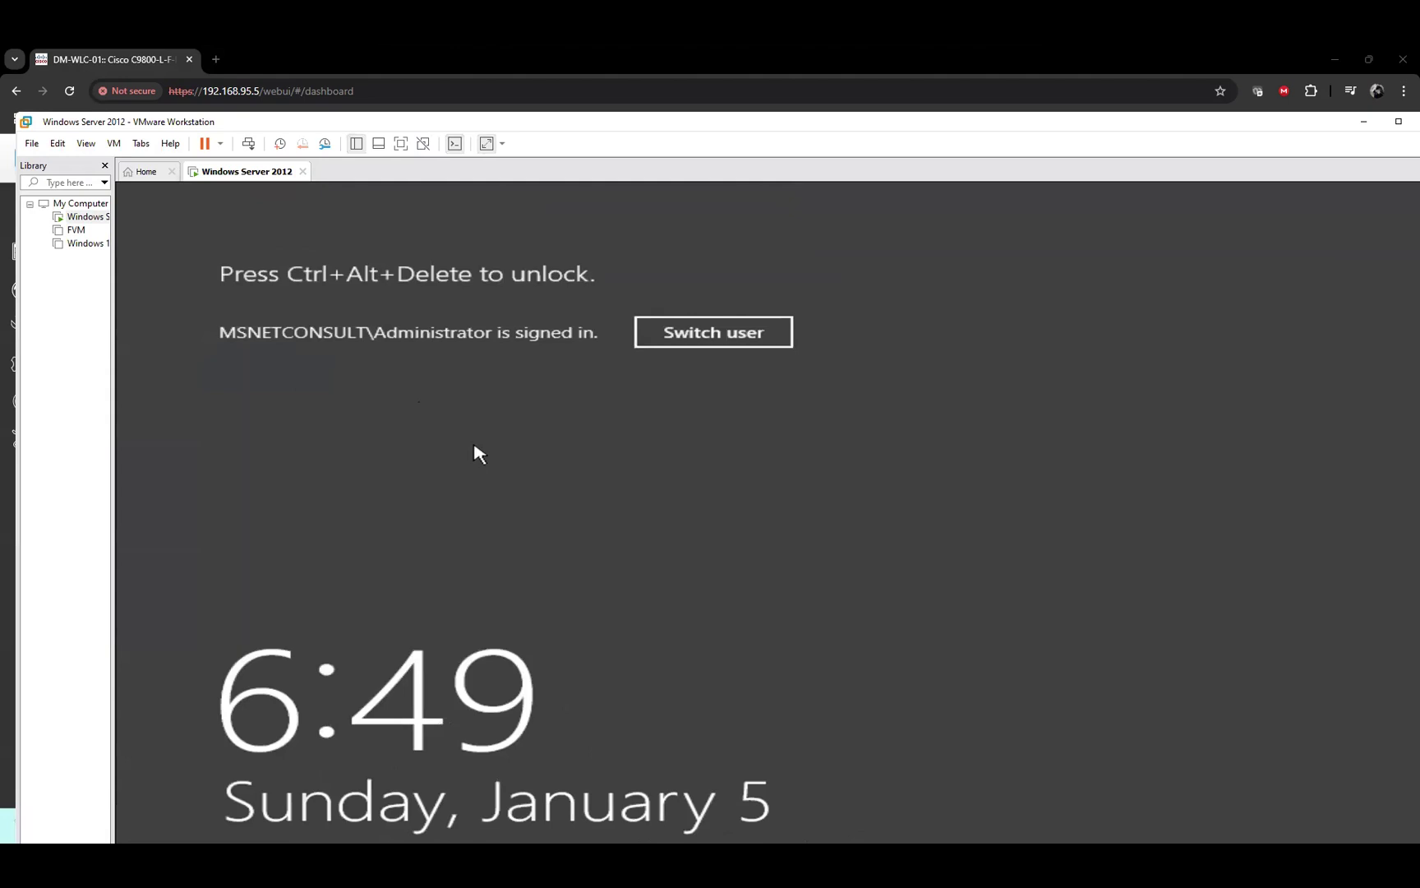
key("ctrl+alt+Insert")
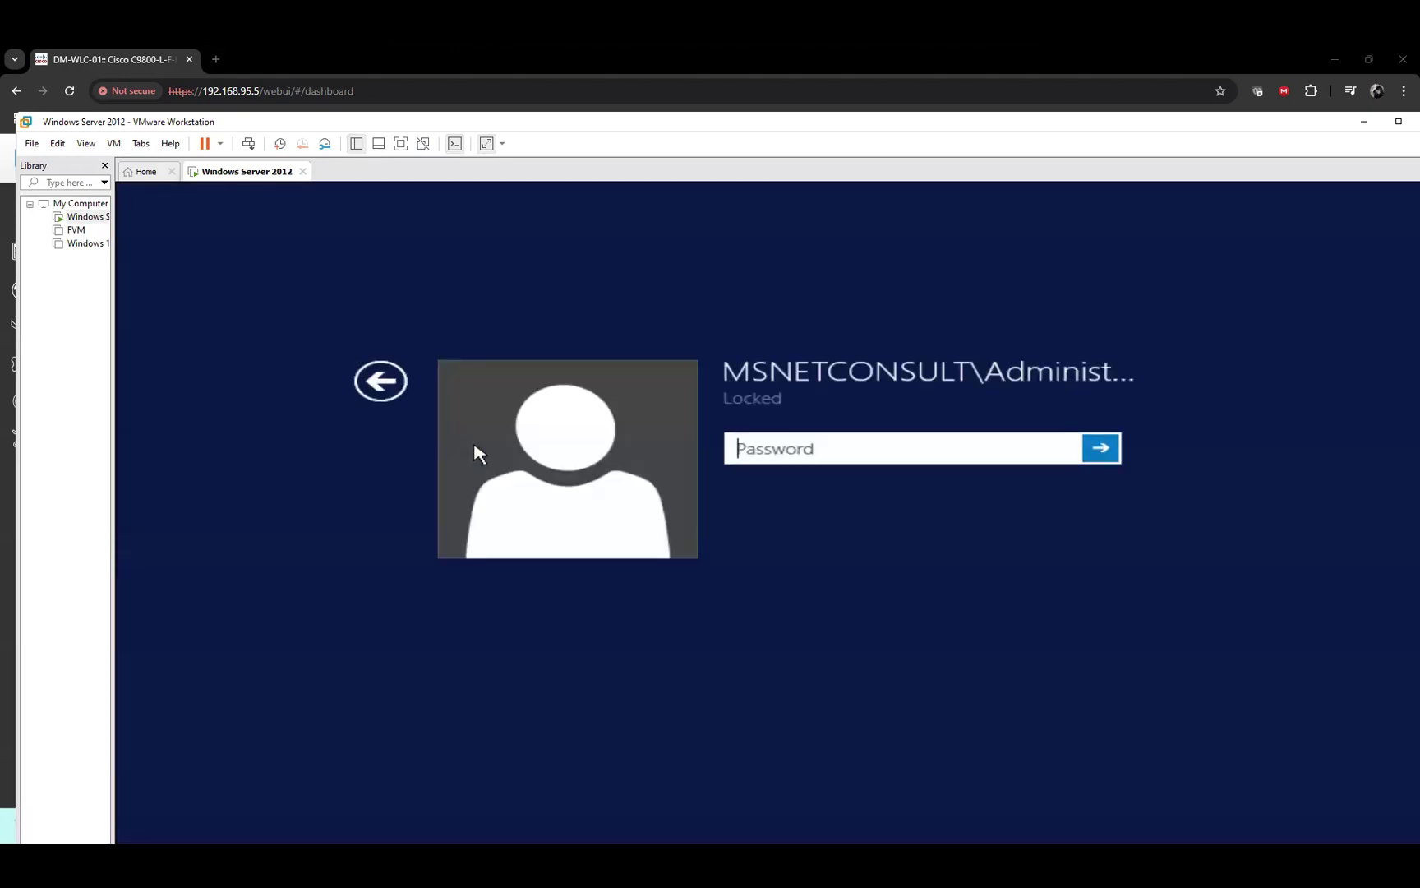
type("••••••••••••")
key("Return")
key("Return")
type("•••••••••••••")
key("Return")
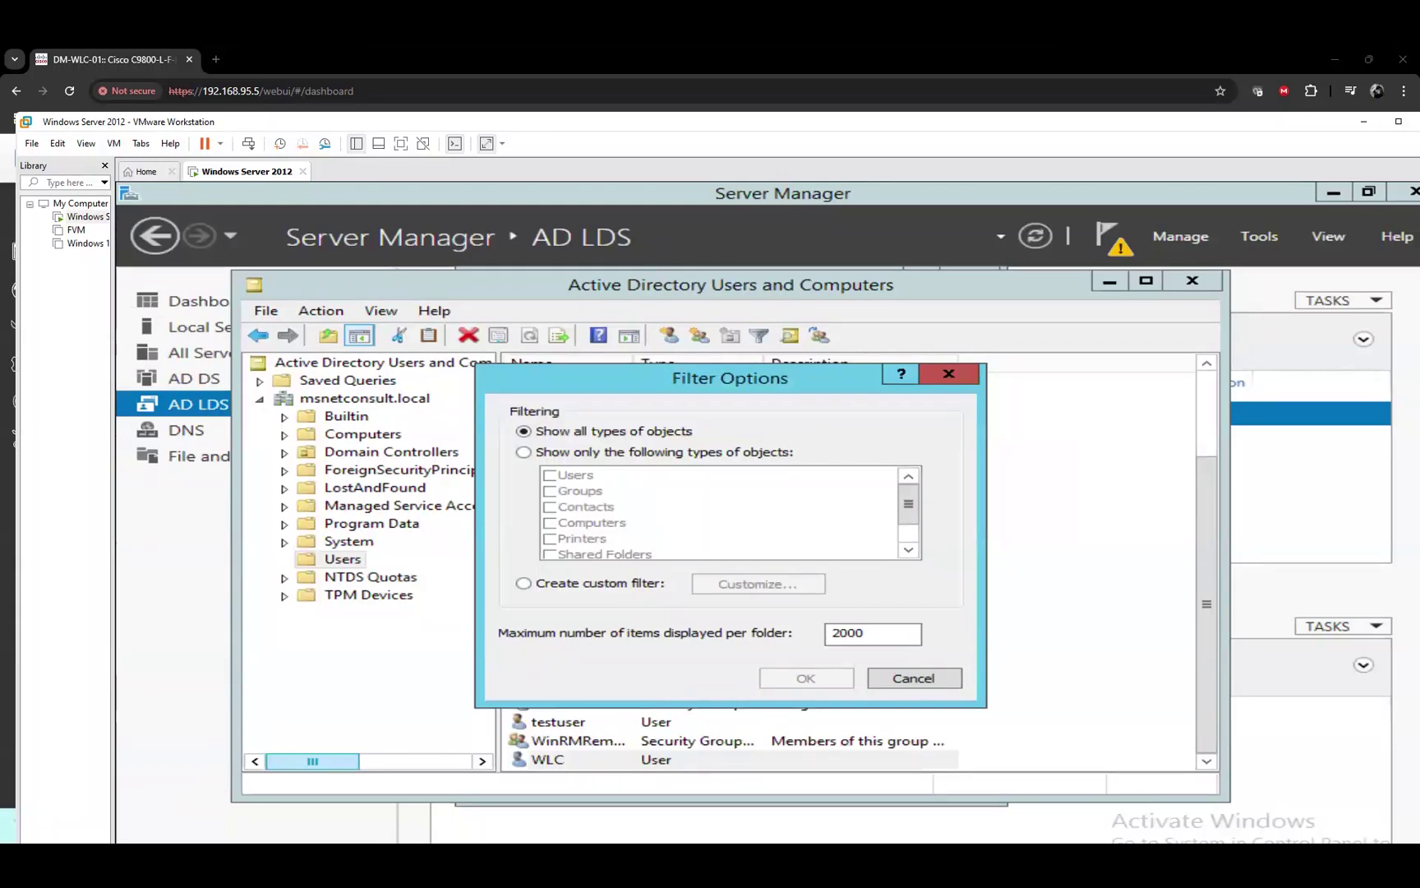
Review the WLC and testuser accounts in Users, keeping their names, then minimize the VM
left_click(949, 375)
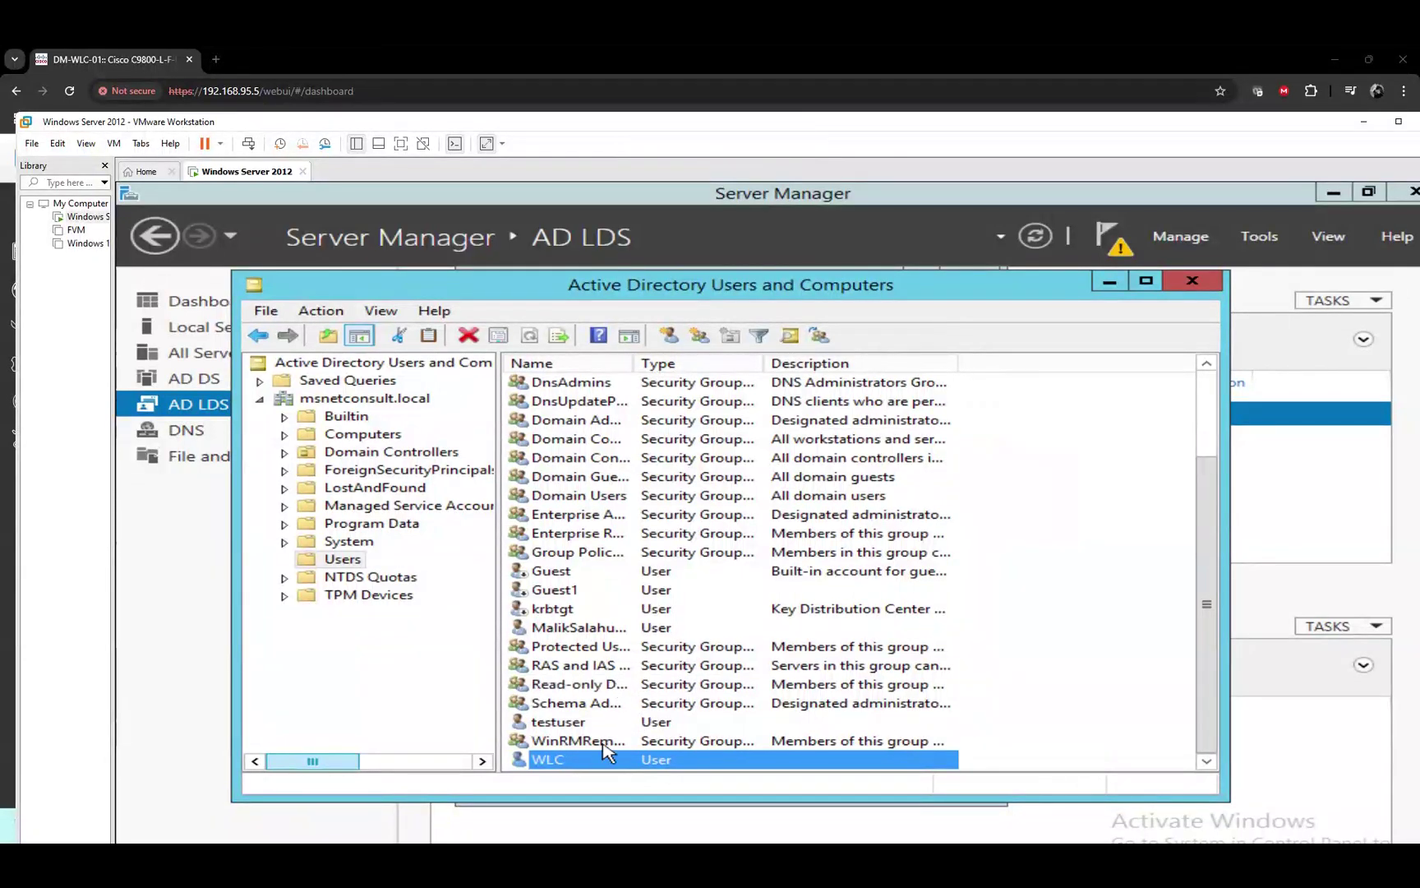
left_click(581, 764)
key("Escape")
left_click(577, 722)
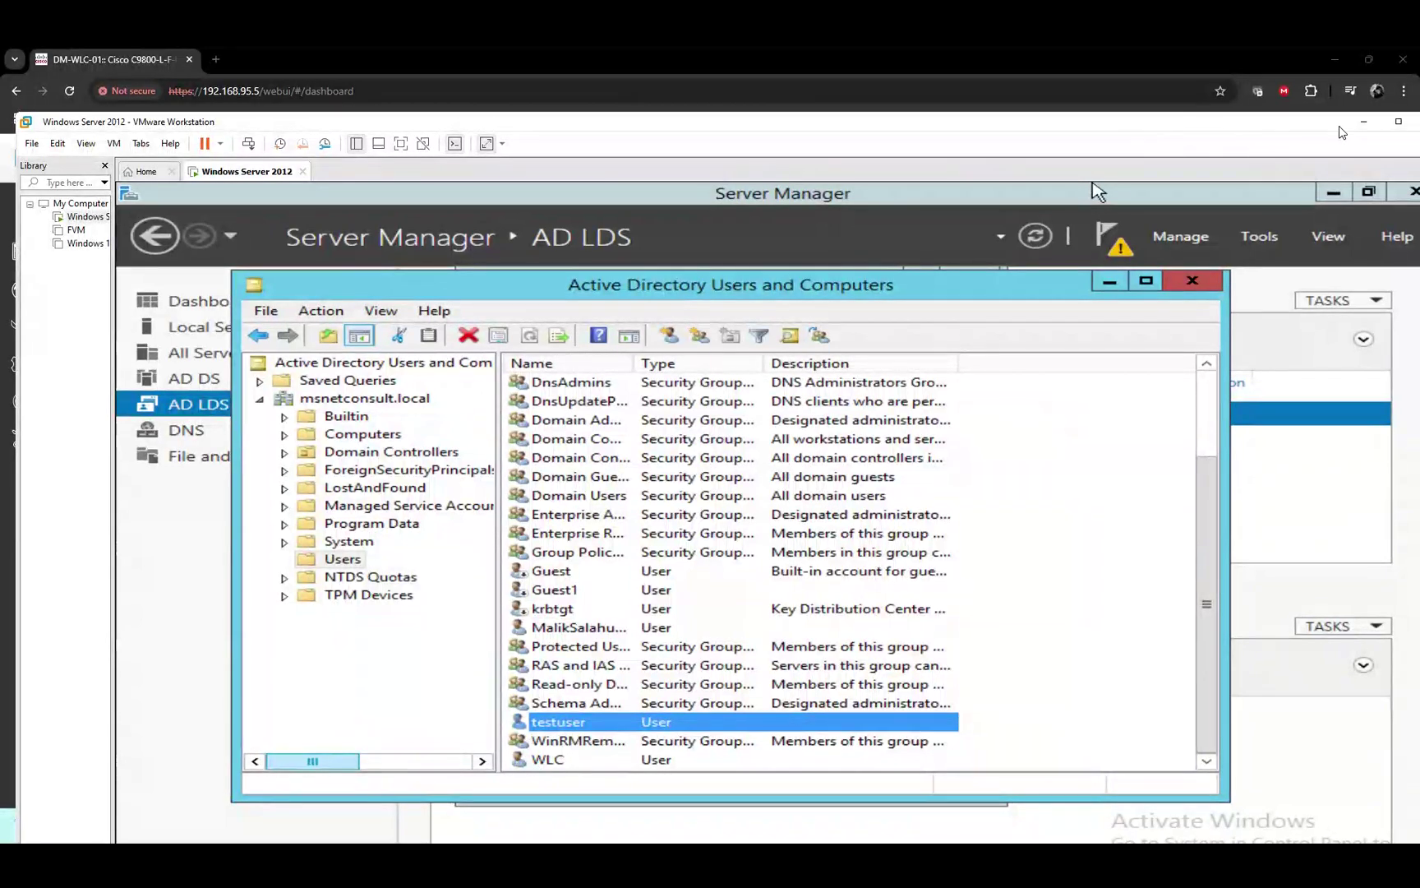
left_click(1361, 122)
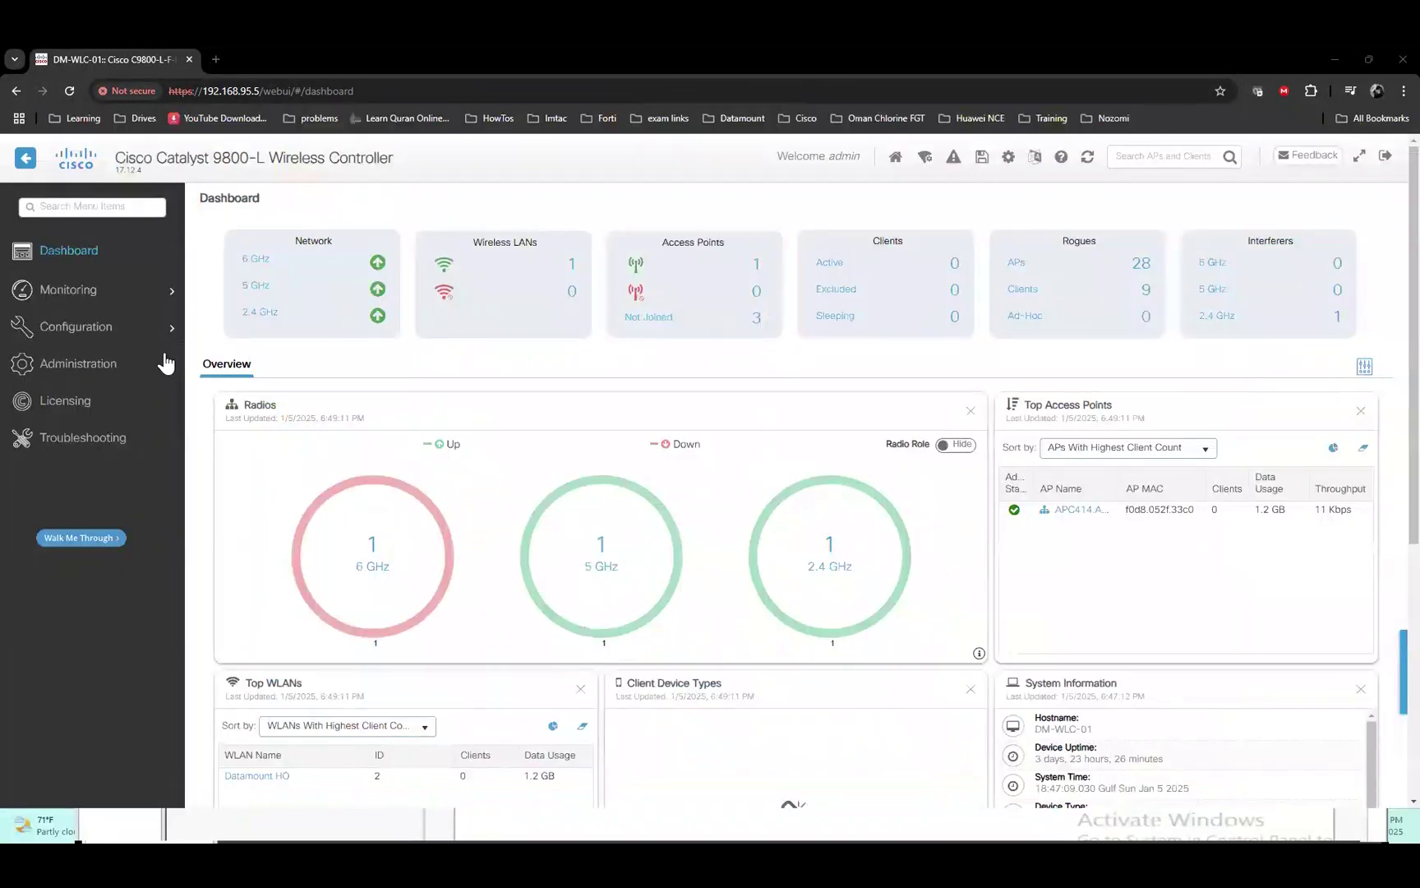
Go to Security > AAA, show the LDAP servers list, and start a new LDAP server
mouse_move(82, 326)
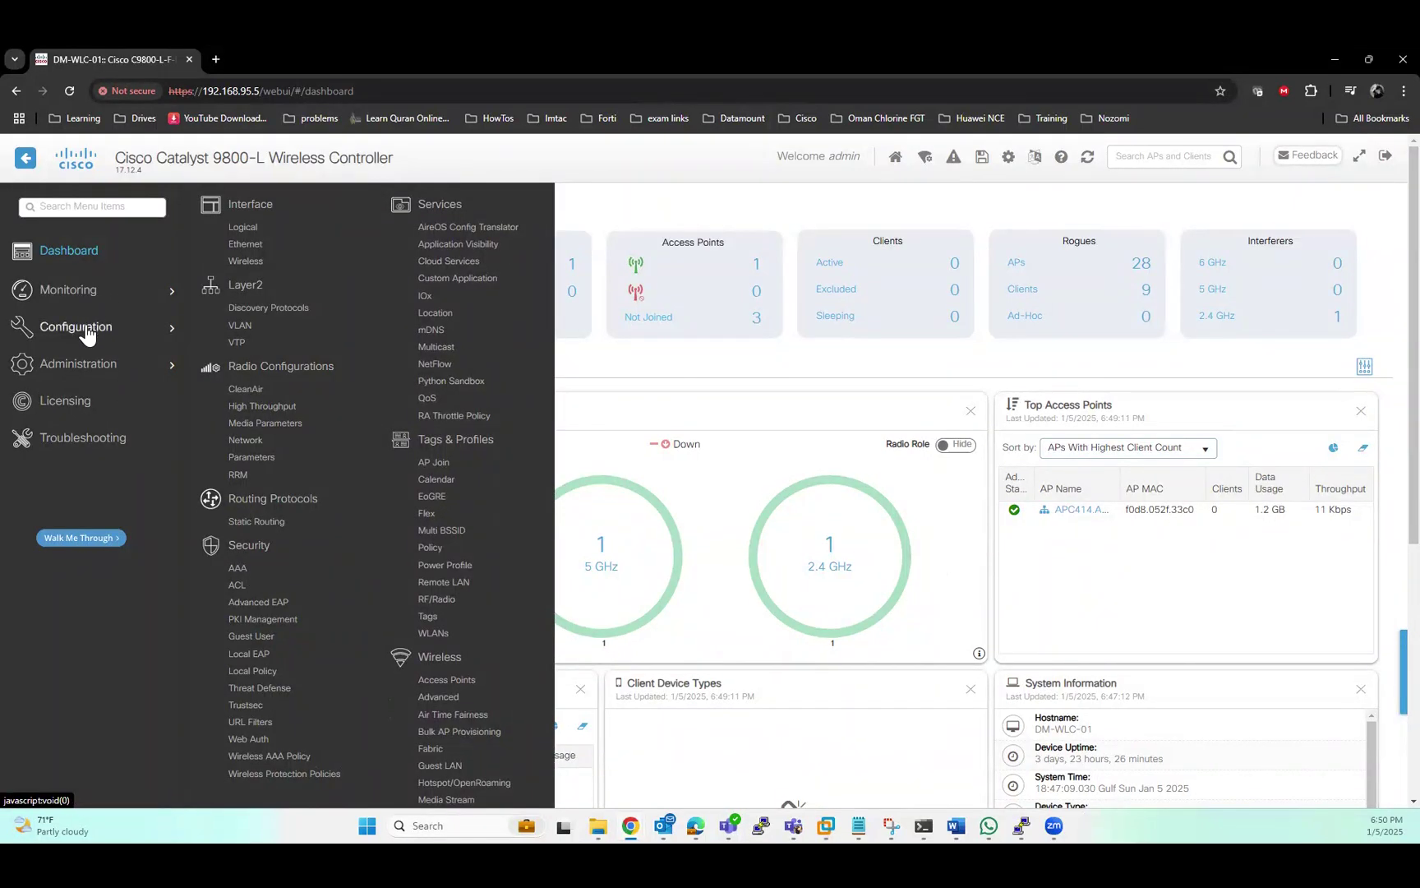
left_click(238, 571)
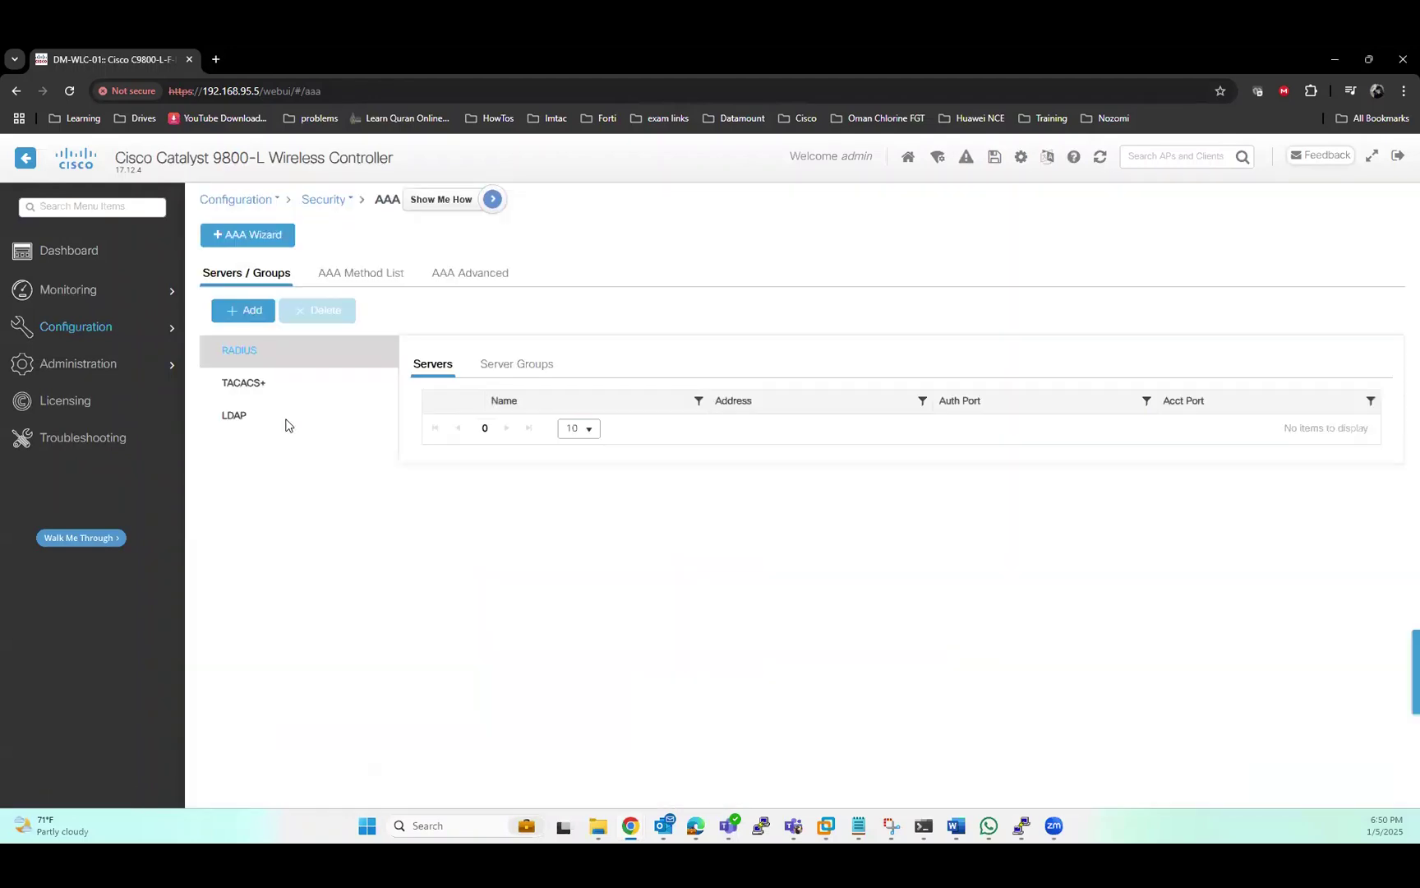
left_click(248, 423)
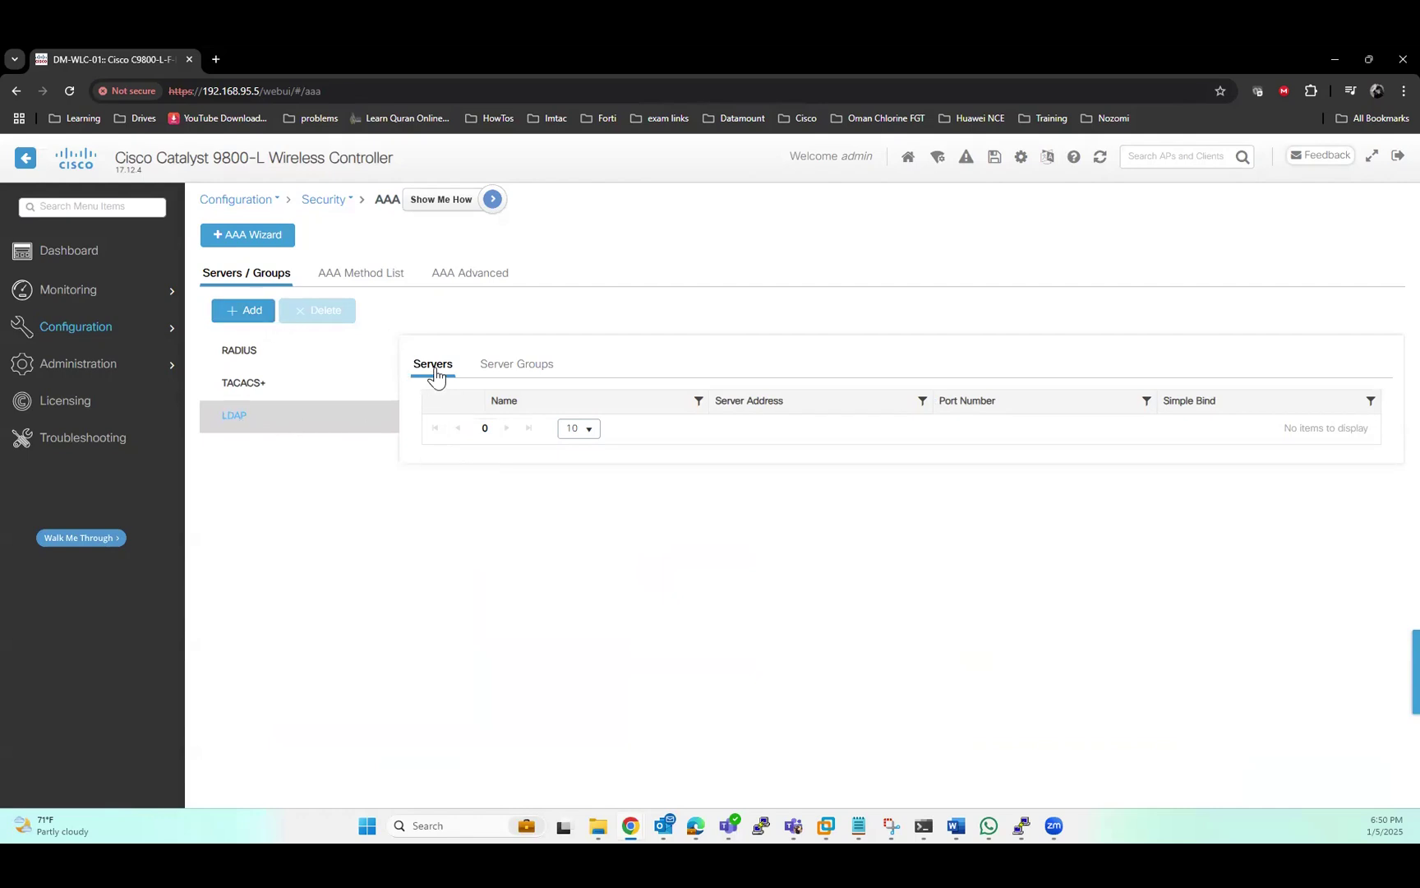
left_click(253, 315)
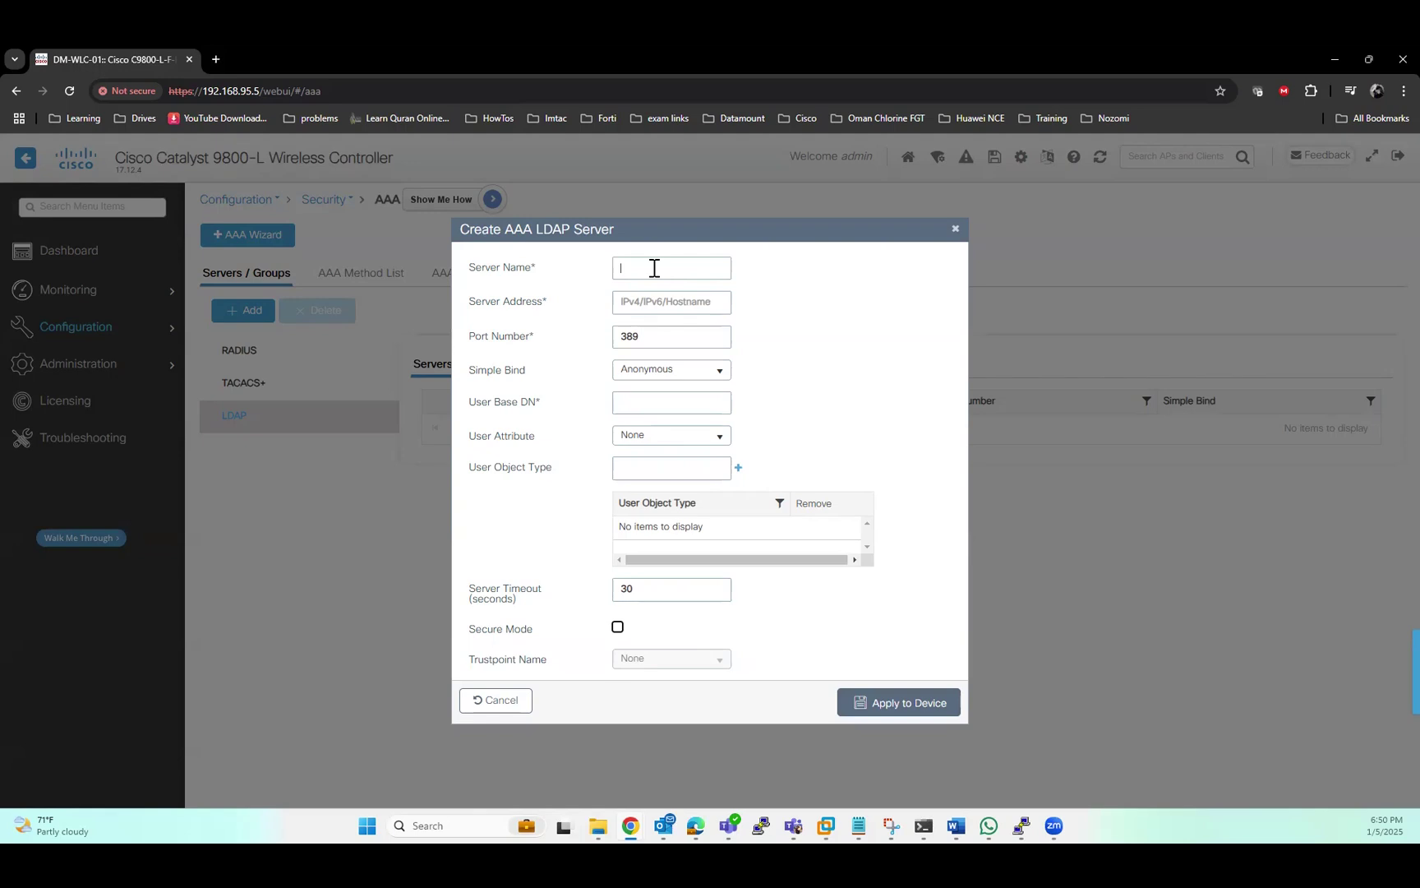
Enter server name LDAP_Server, address 192.168.90.151, and set Simple Bind to Authenticated
type("LDAP_Server")
left_click(668, 302)
type("192.168.90.151")
left_click(712, 371)
left_click(688, 406)
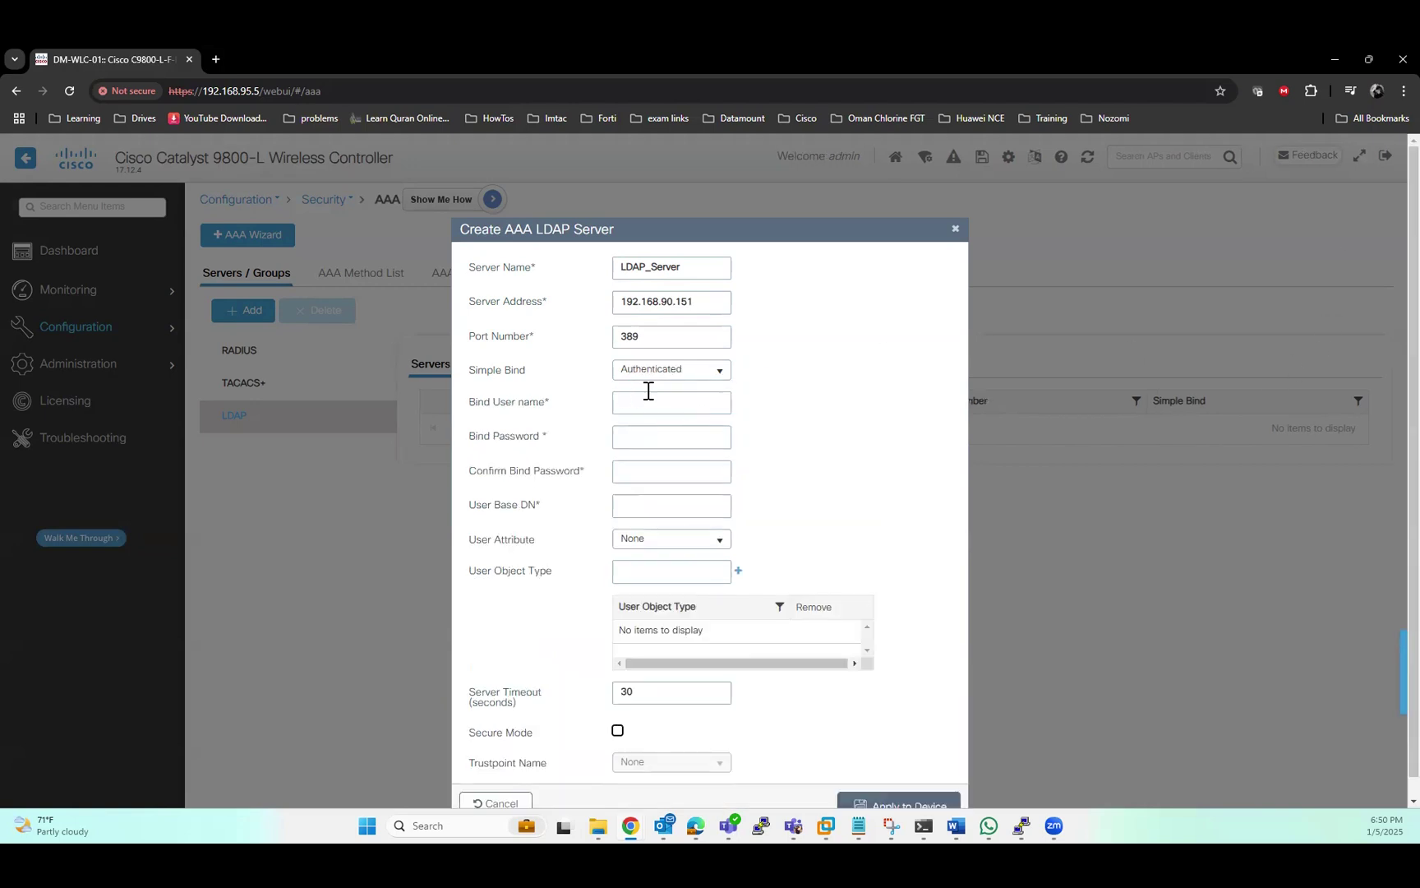
Enter the WLC service account's bind user name and a matching bind and confirm password
left_click(674, 405)
left_click(679, 442)
type("*********************")
key("ctrl+a")
type("*********")
key("ctrl+a")
key("BackSpace")
type("************")
Set User Base DN to CN=Users,DC=msnetconsult,DC=local, add object type Person, and apply
left_click(681, 503)
type("CN=Users")
type(",DC=")
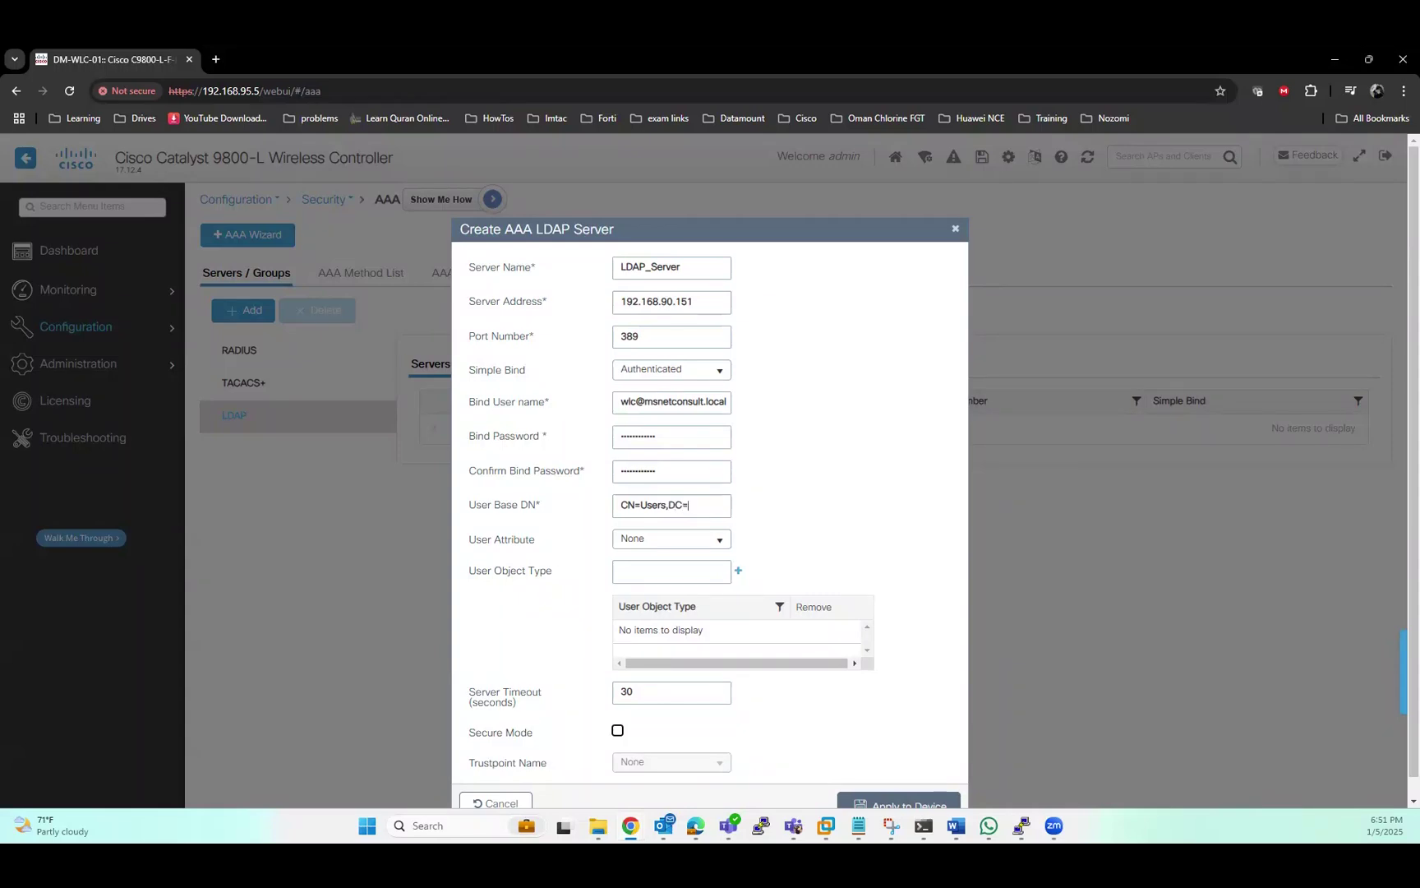
type("msnetconsult,DC=local")
left_click(687, 567)
type("Person")
left_click(738, 570)
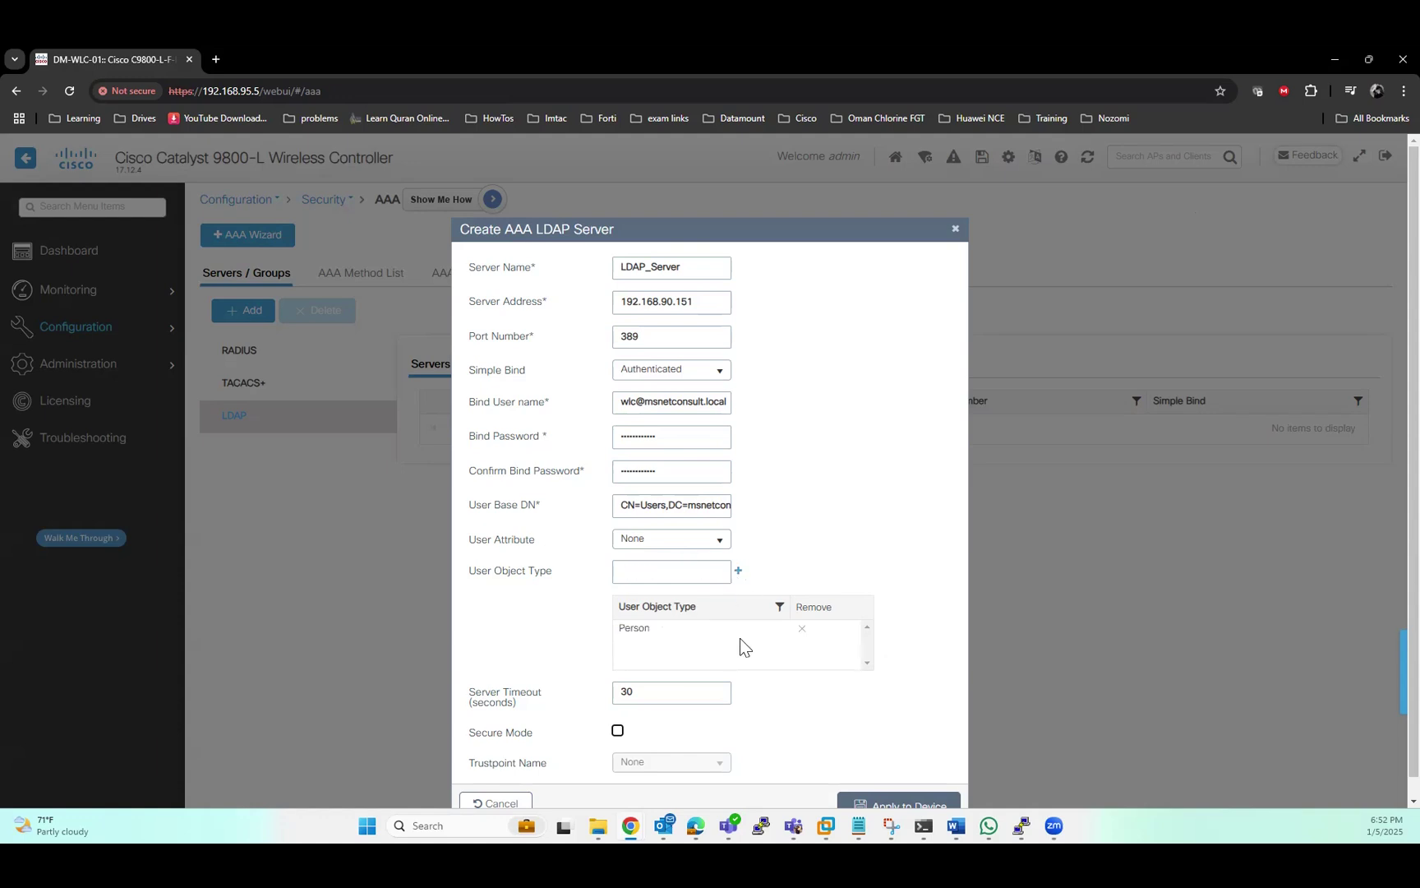
scroll(752, 684, "down", 1)
left_click(869, 789)
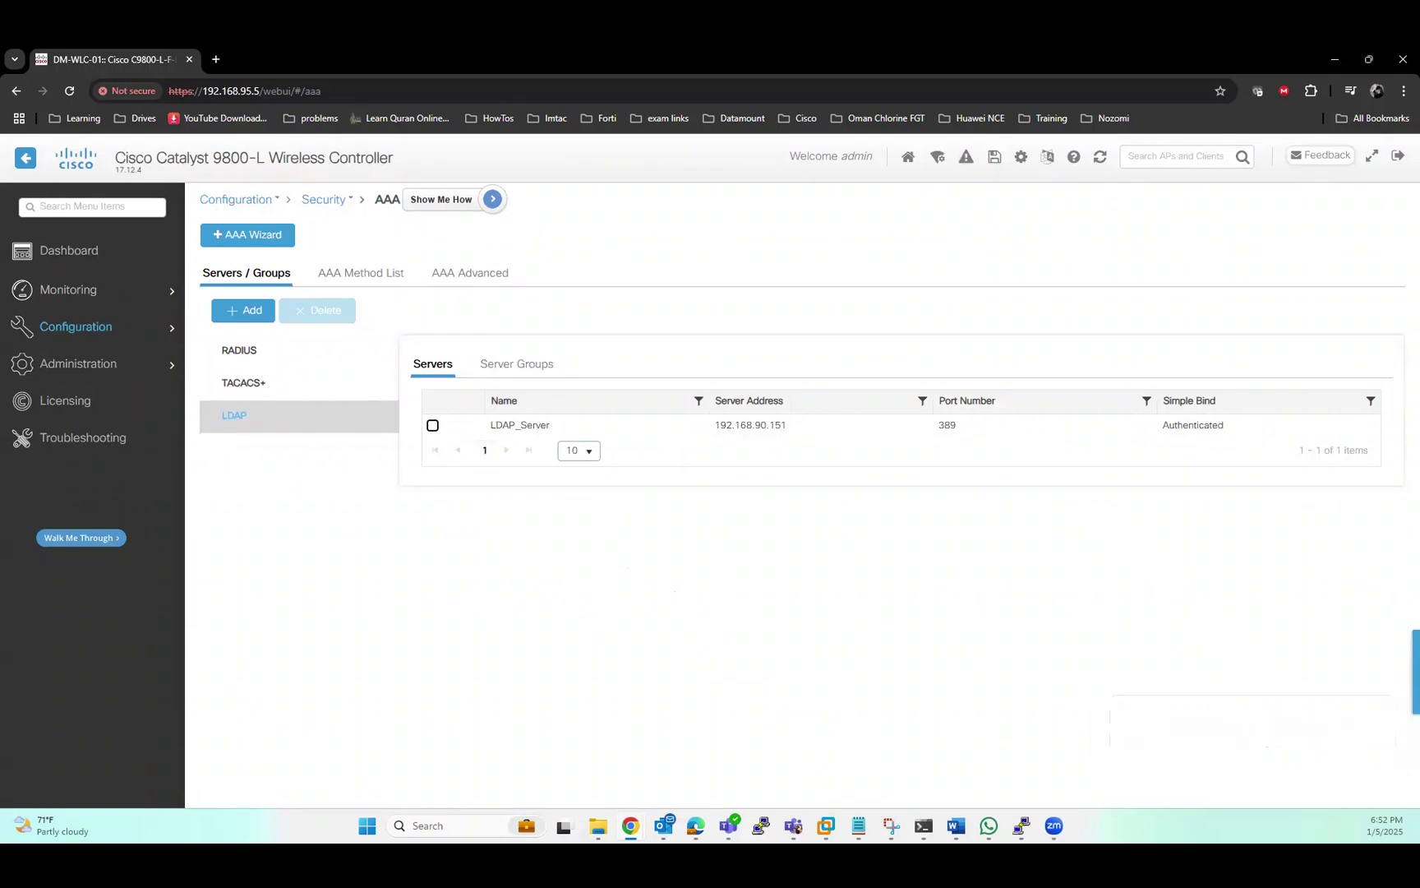
Move LDAP_Server out of LDAP_Server_Group's assigned servers and apply the group
left_click(505, 365)
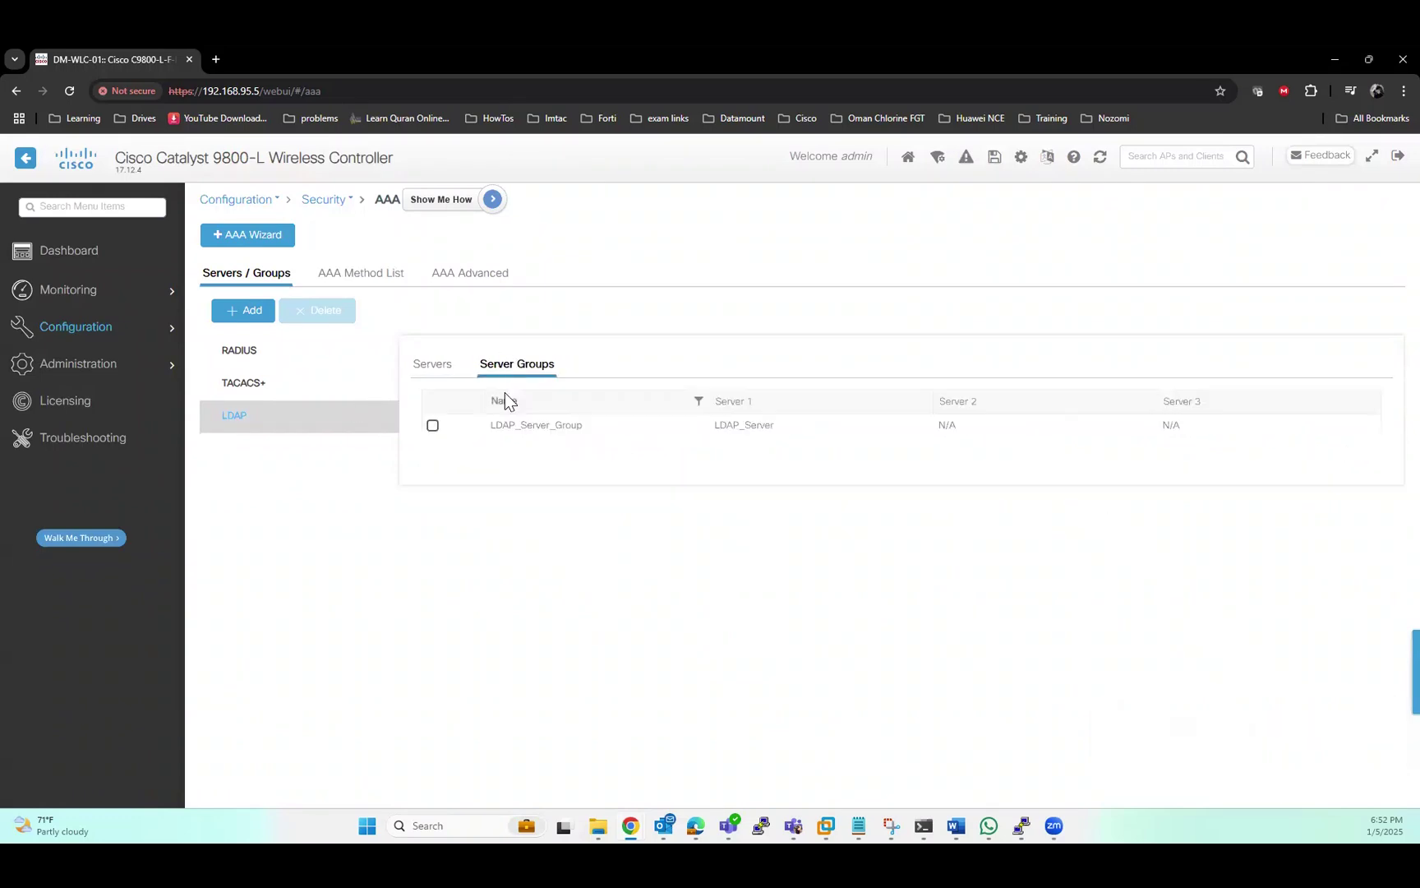
double_click(543, 426)
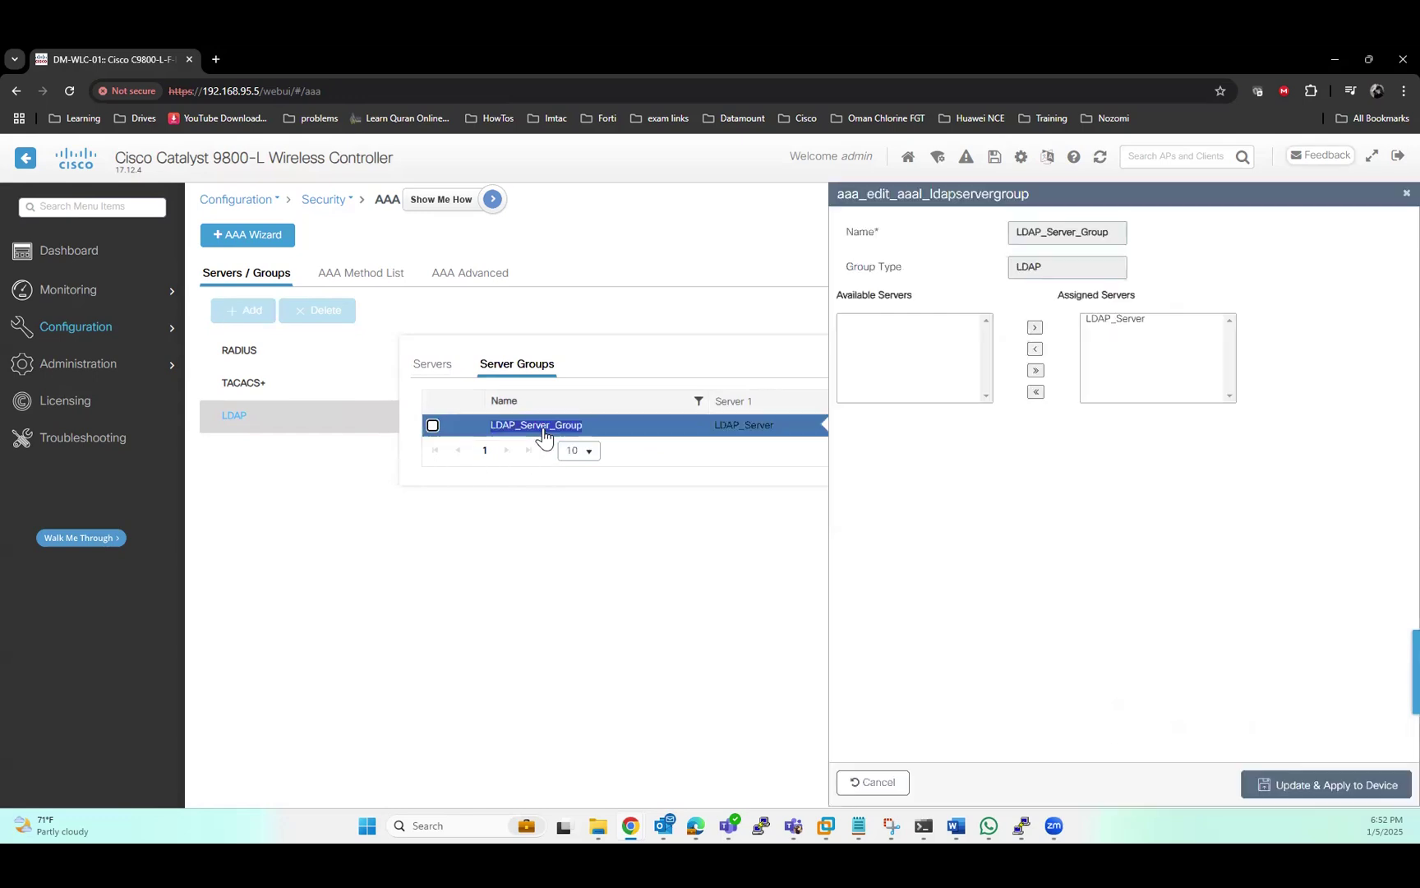
left_click(1119, 318)
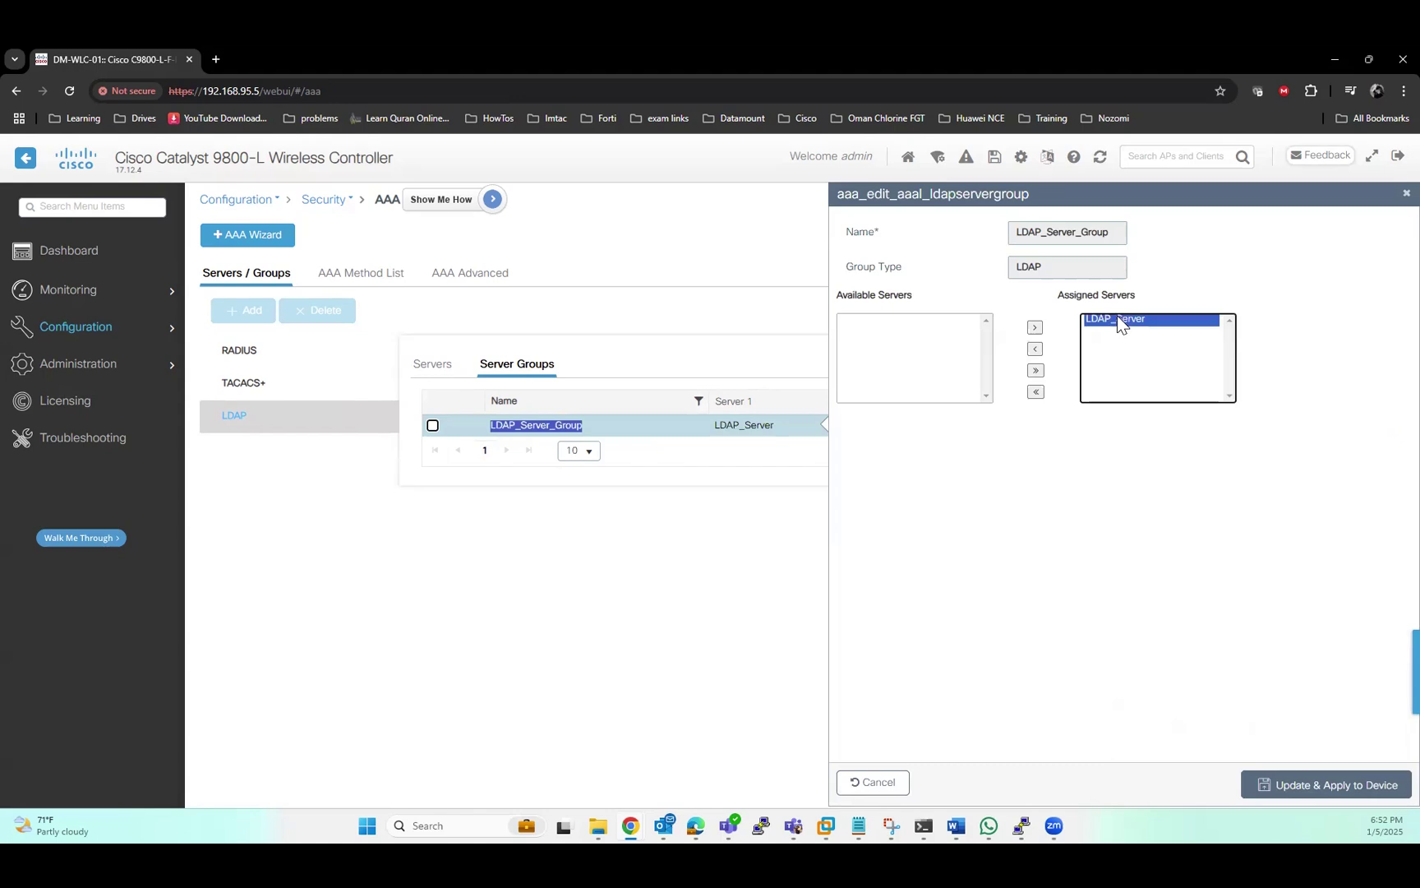
left_click(1036, 349)
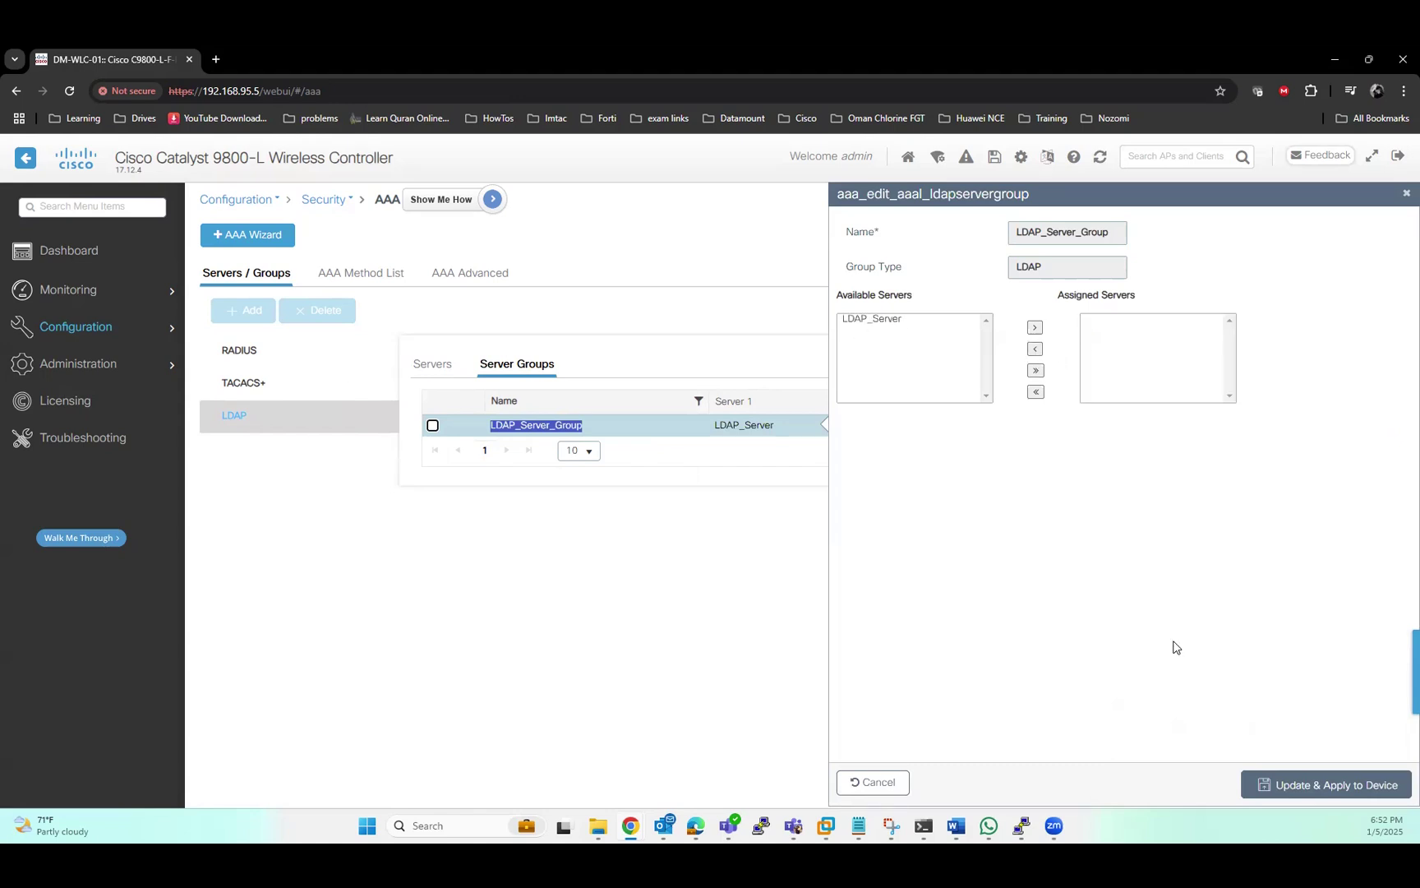
left_click(1322, 785)
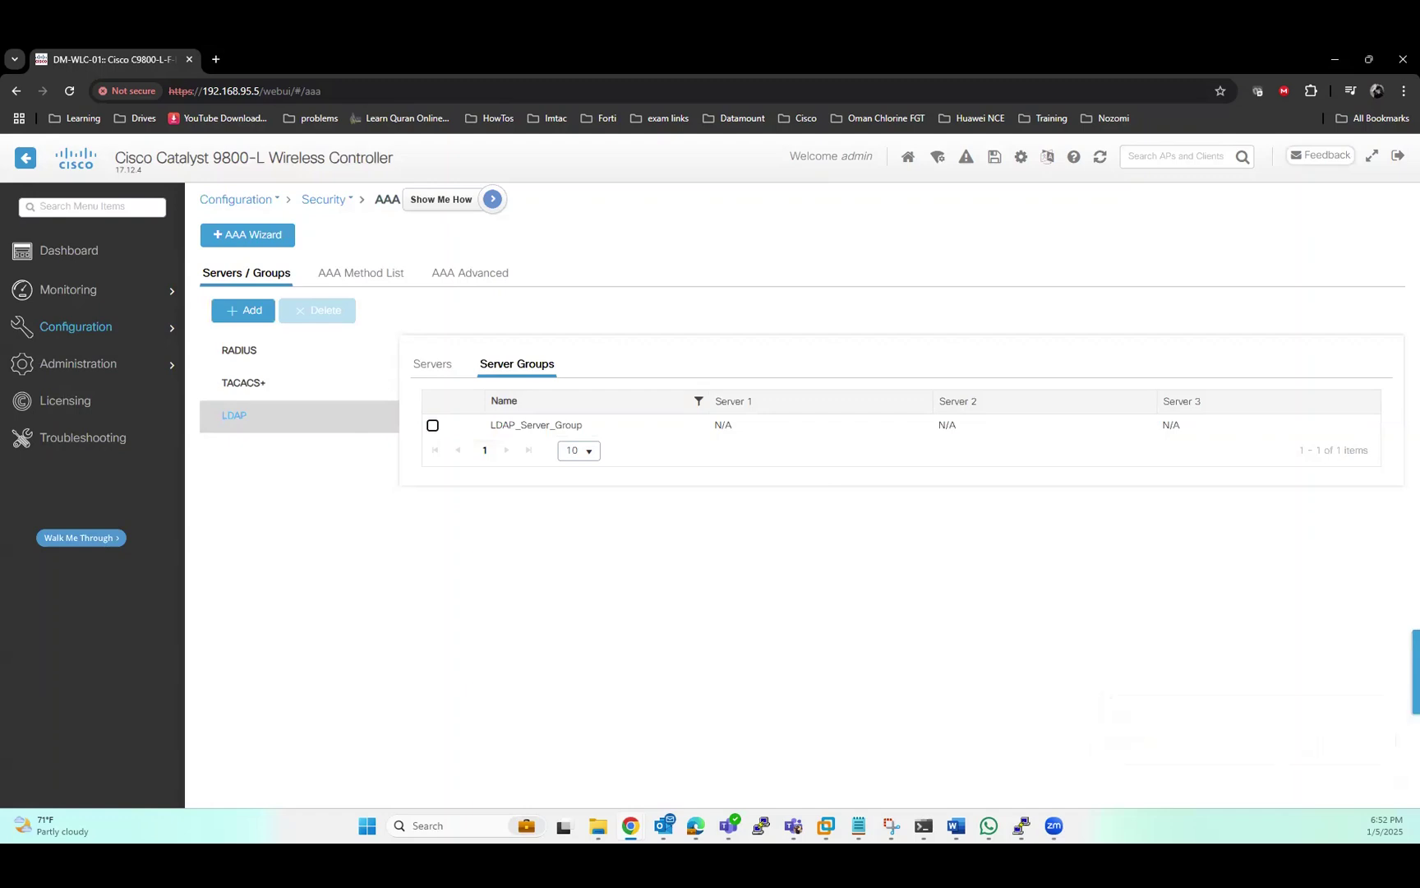
left_click(362, 275)
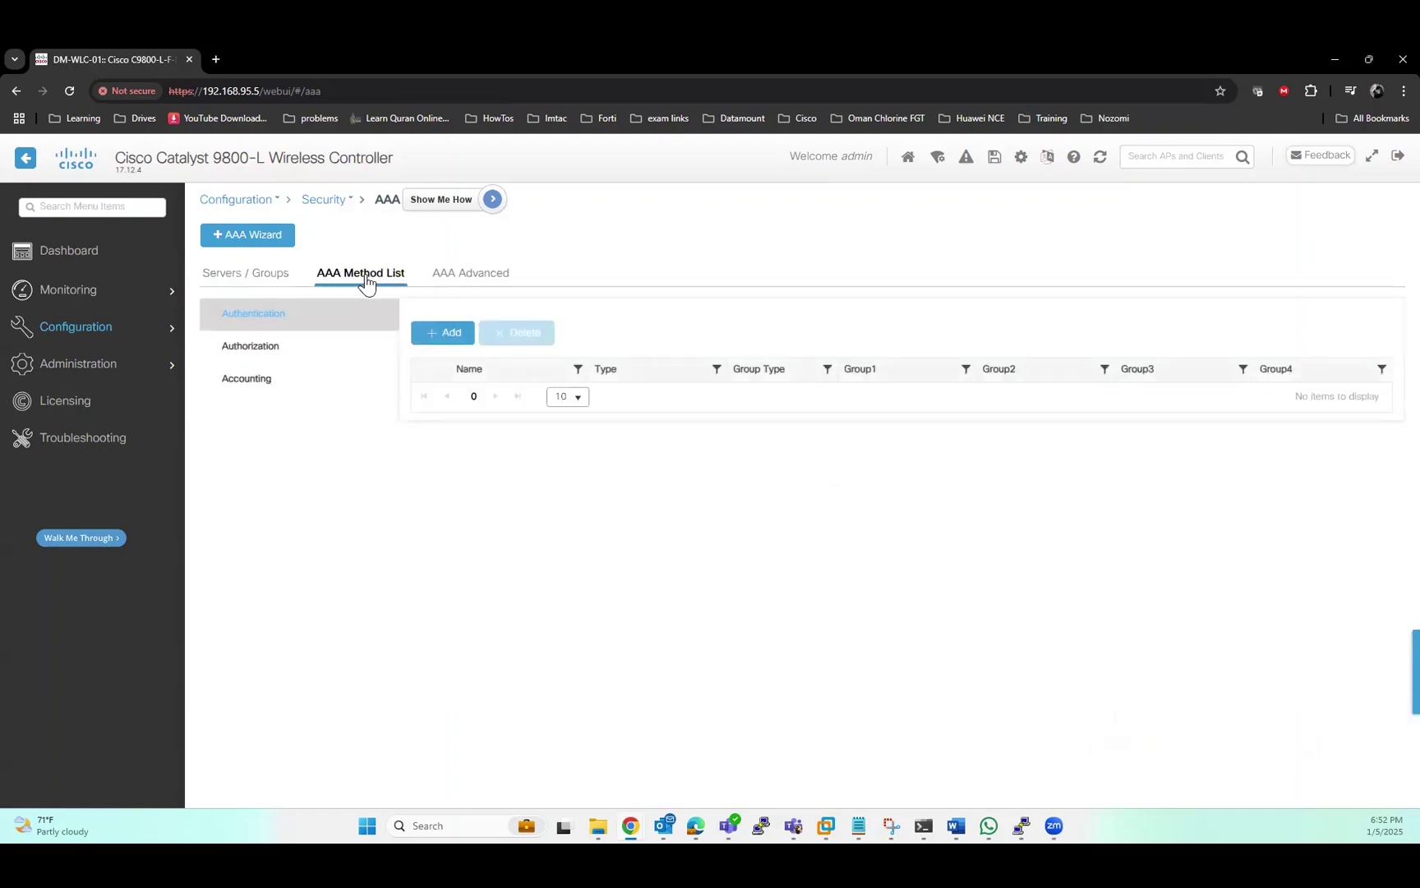
Add login authentication method list LDAP_Auth with LDAP_Server_Group assigned, and apply it
left_click(438, 339)
double_click(624, 345)
type("L")
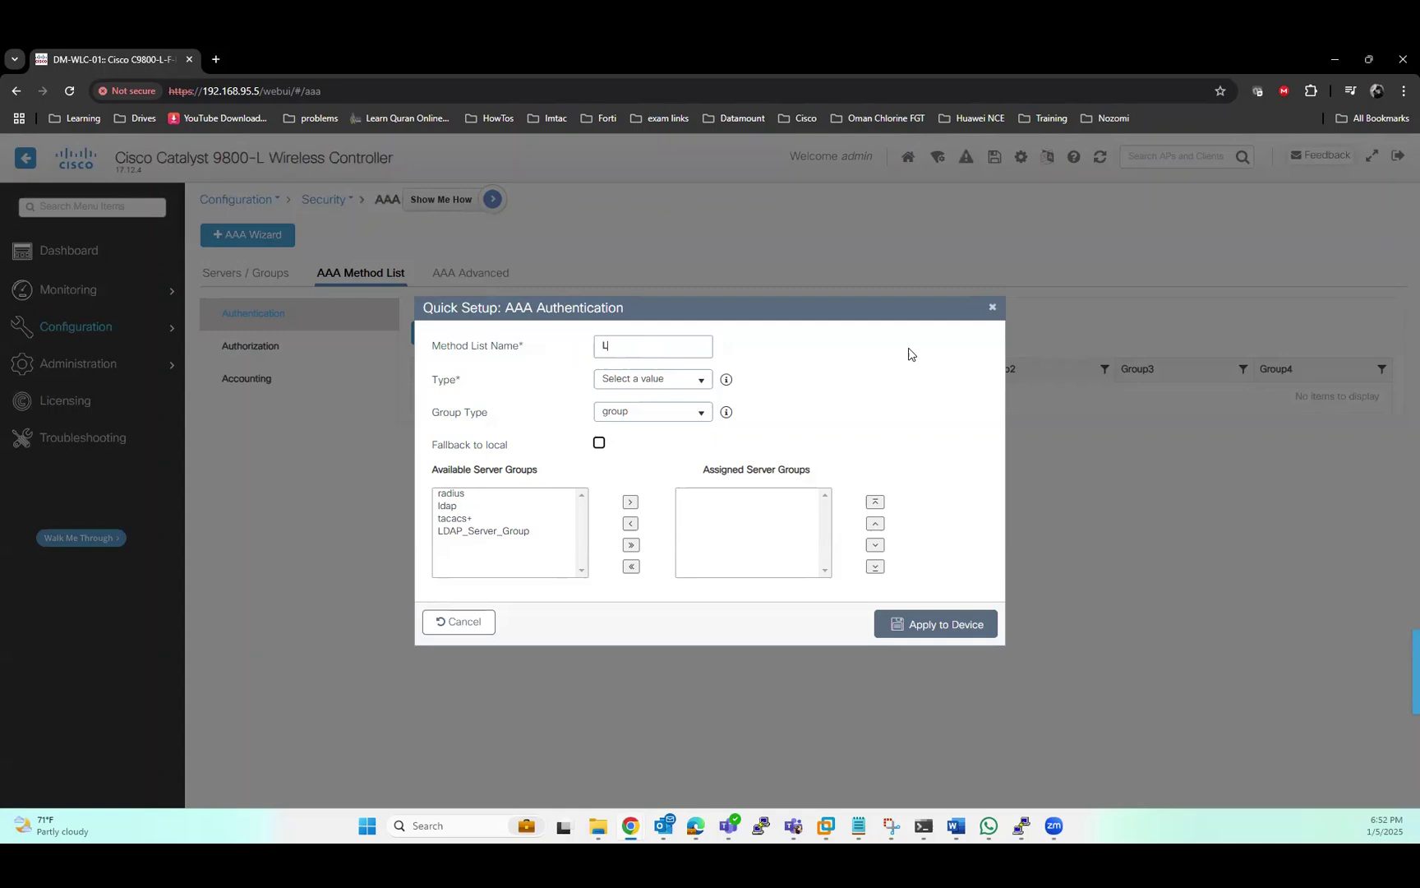
type("DAP_Auth")
left_click(699, 381)
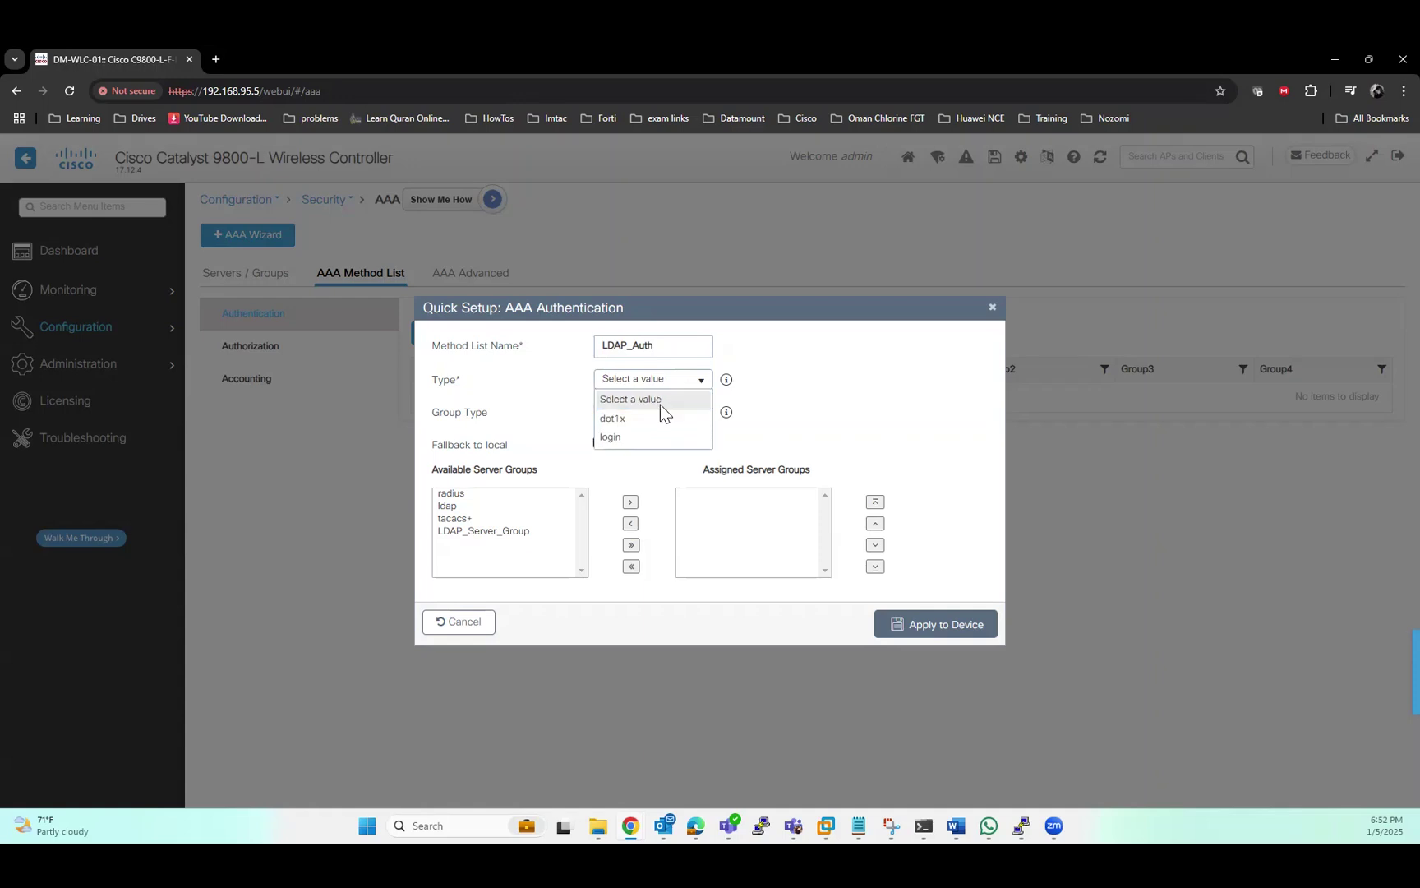
left_click(620, 438)
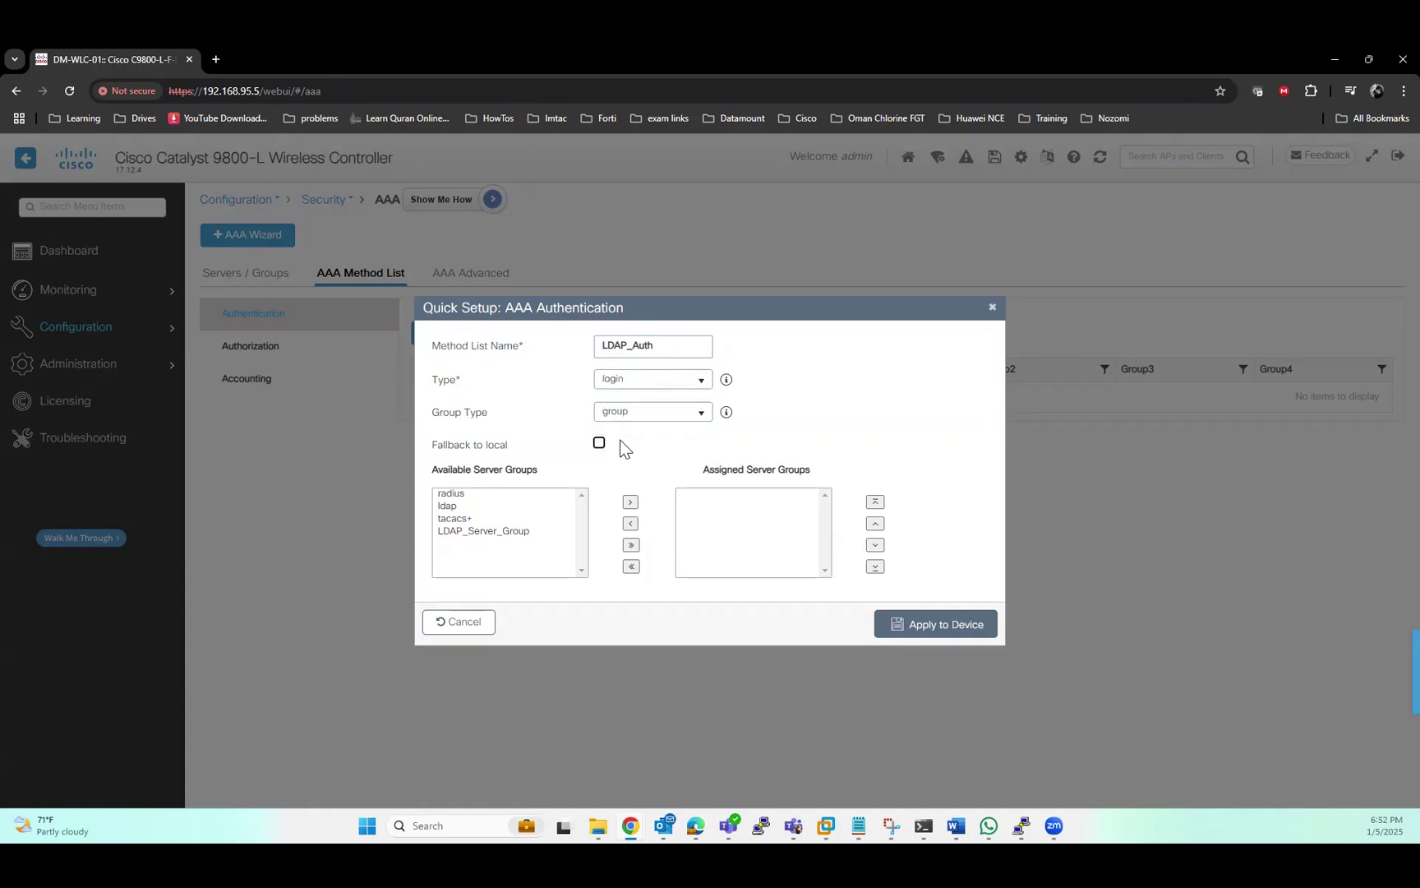
left_click(505, 533)
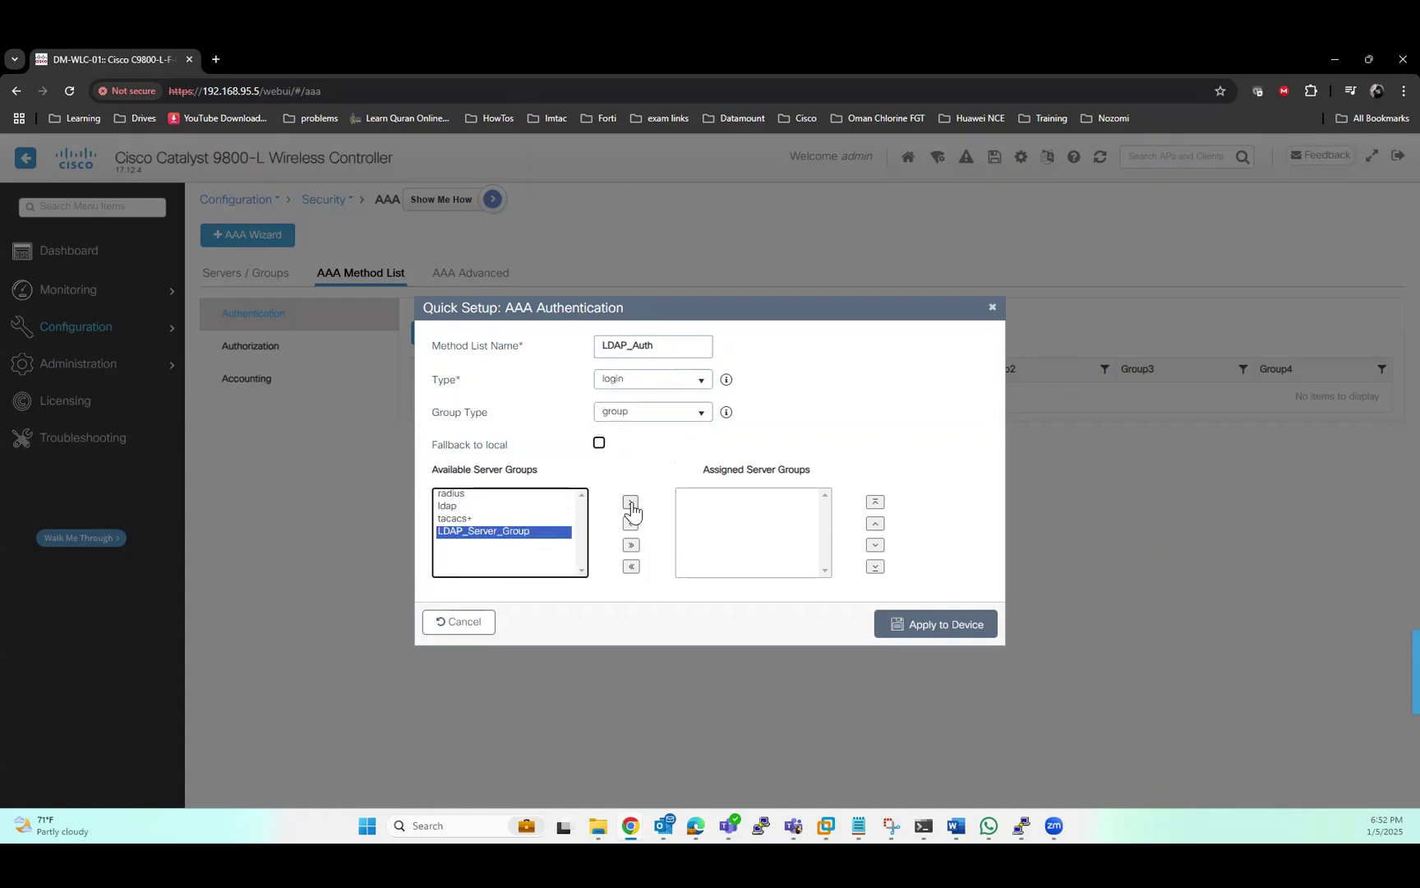
left_click(630, 502)
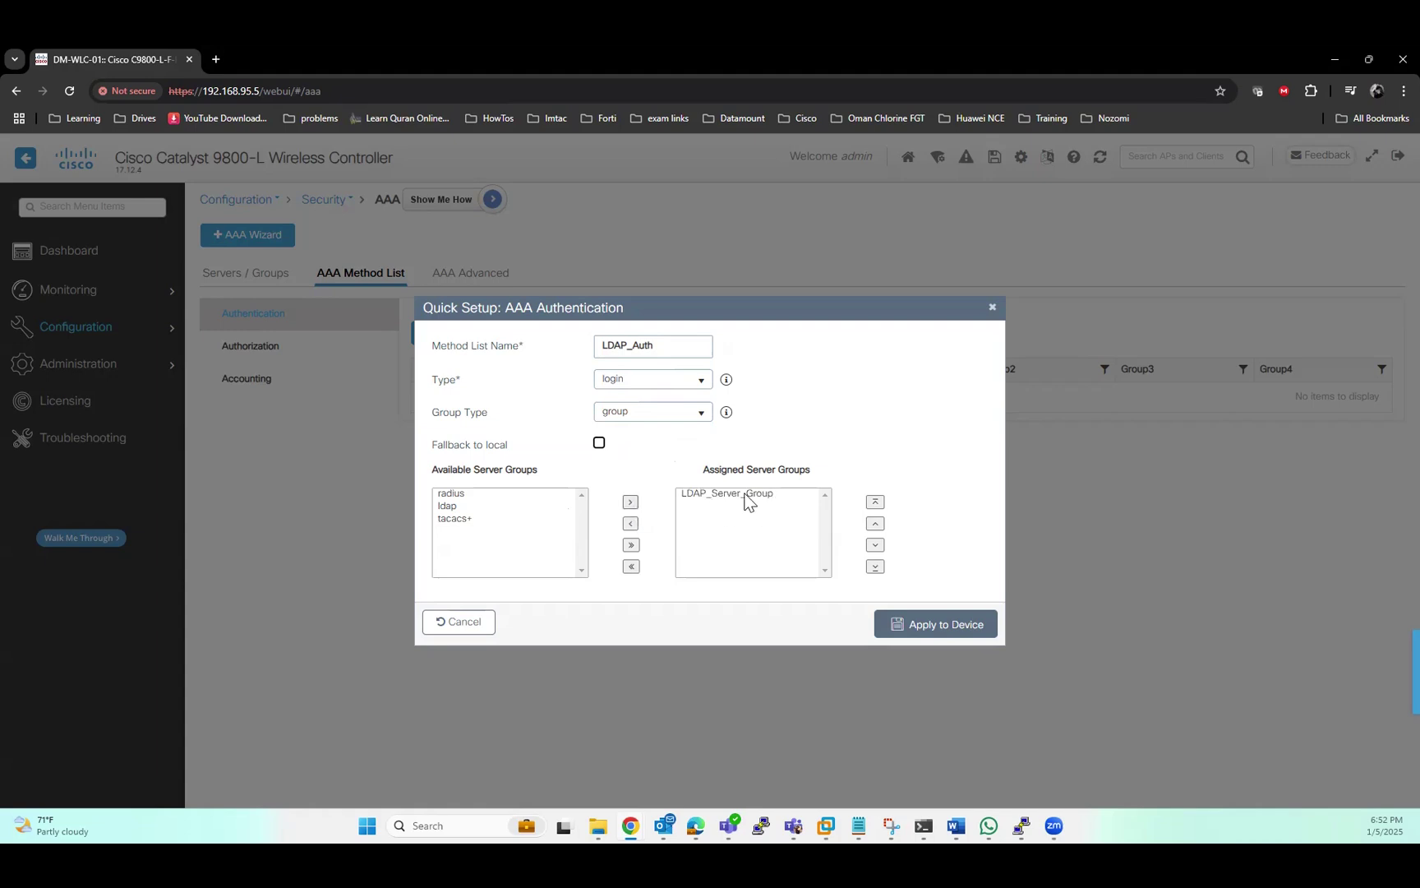
left_click(932, 628)
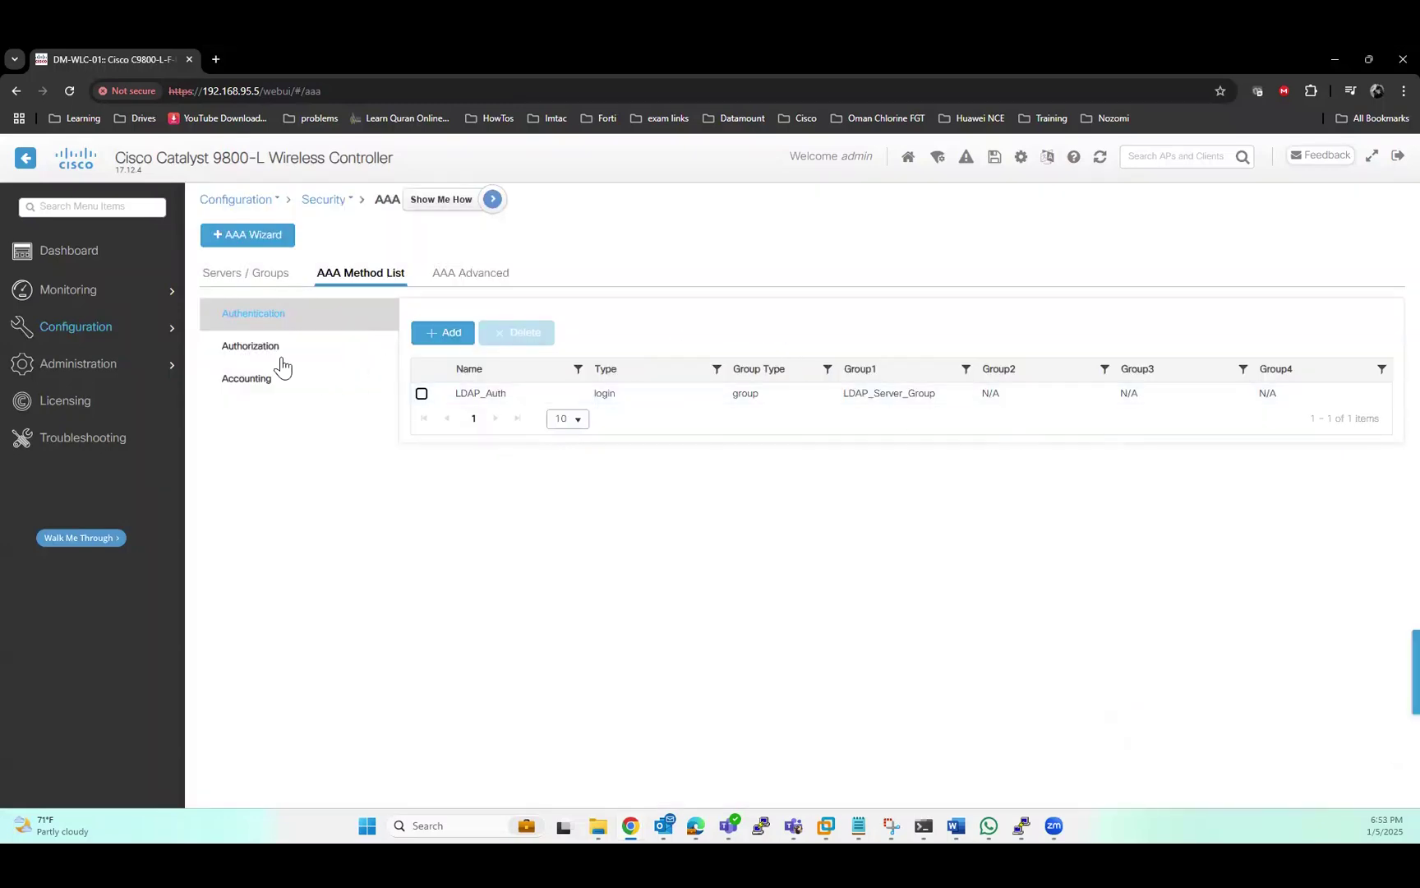
left_click(280, 359)
Add credential-download authorization list LDAP_Authorization with LDAP_Server_Group assigned, and apply it
left_click(426, 334)
left_click_drag(621, 346, 551, 333)
type("L")
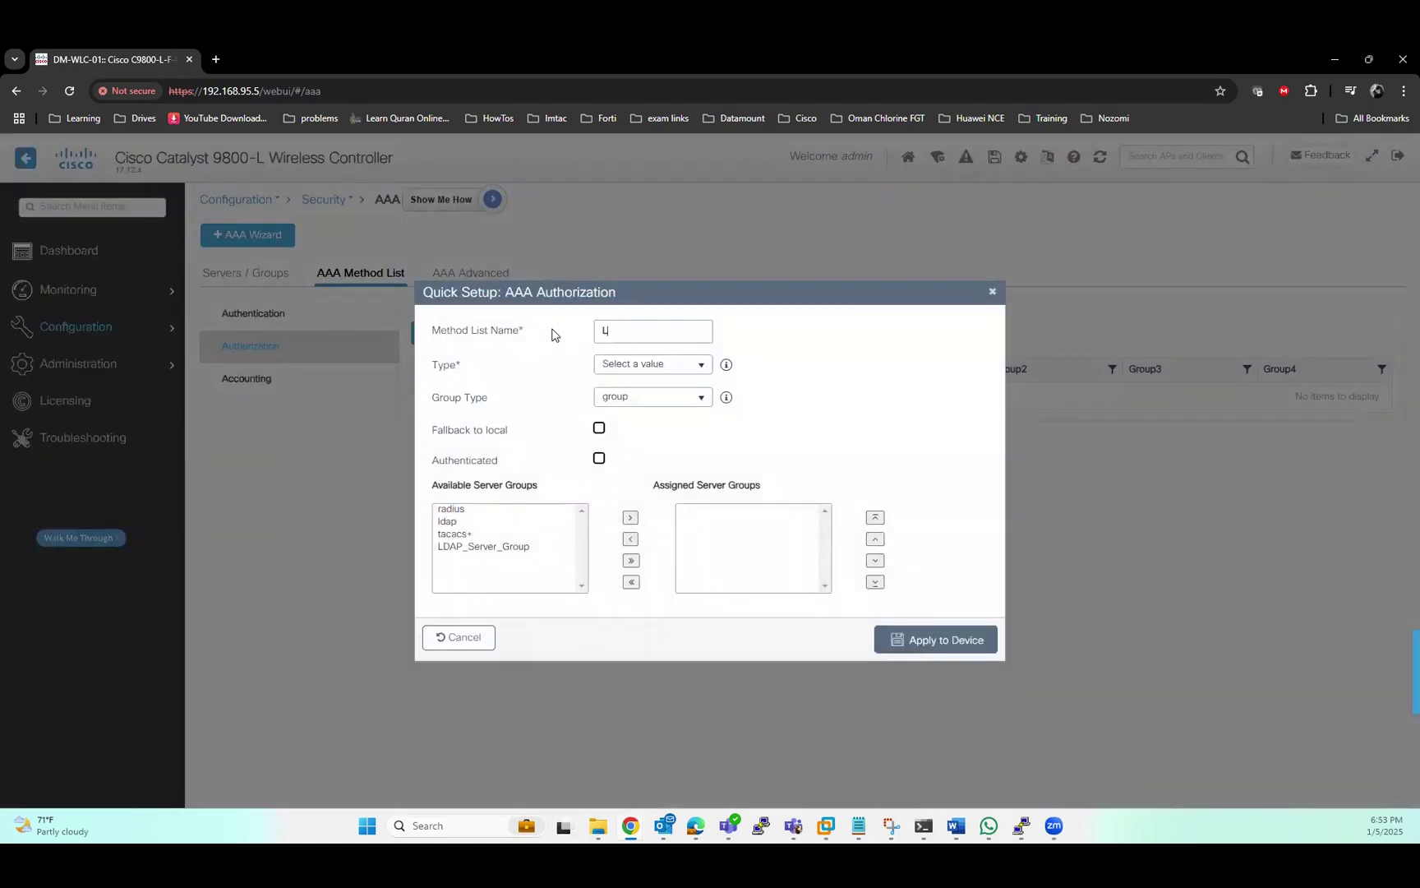
type("DAP_Authorization")
left_click(697, 367)
left_click(667, 442)
left_click(508, 546)
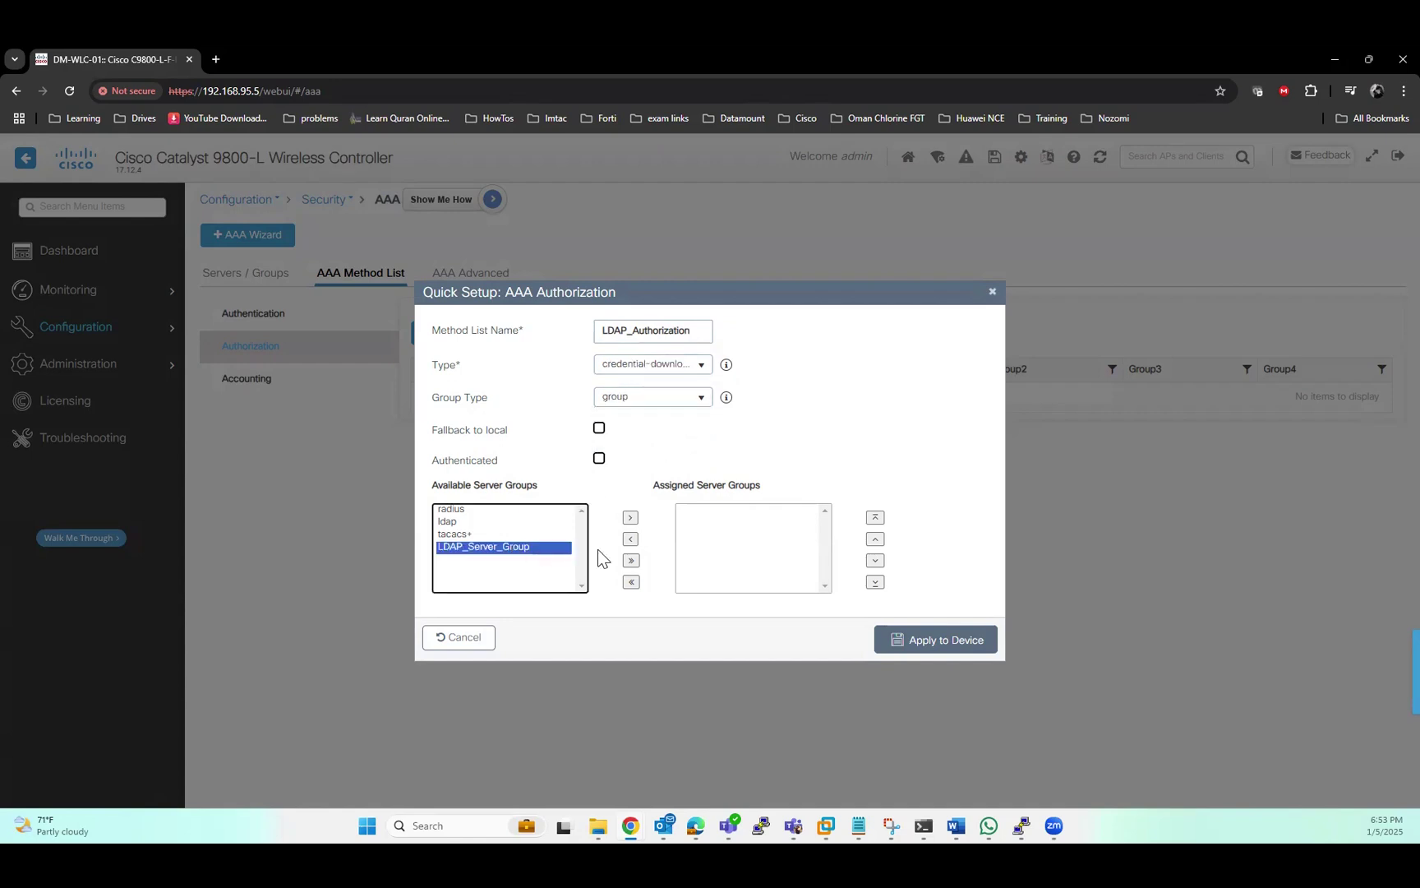
left_click(629, 520)
left_click(936, 640)
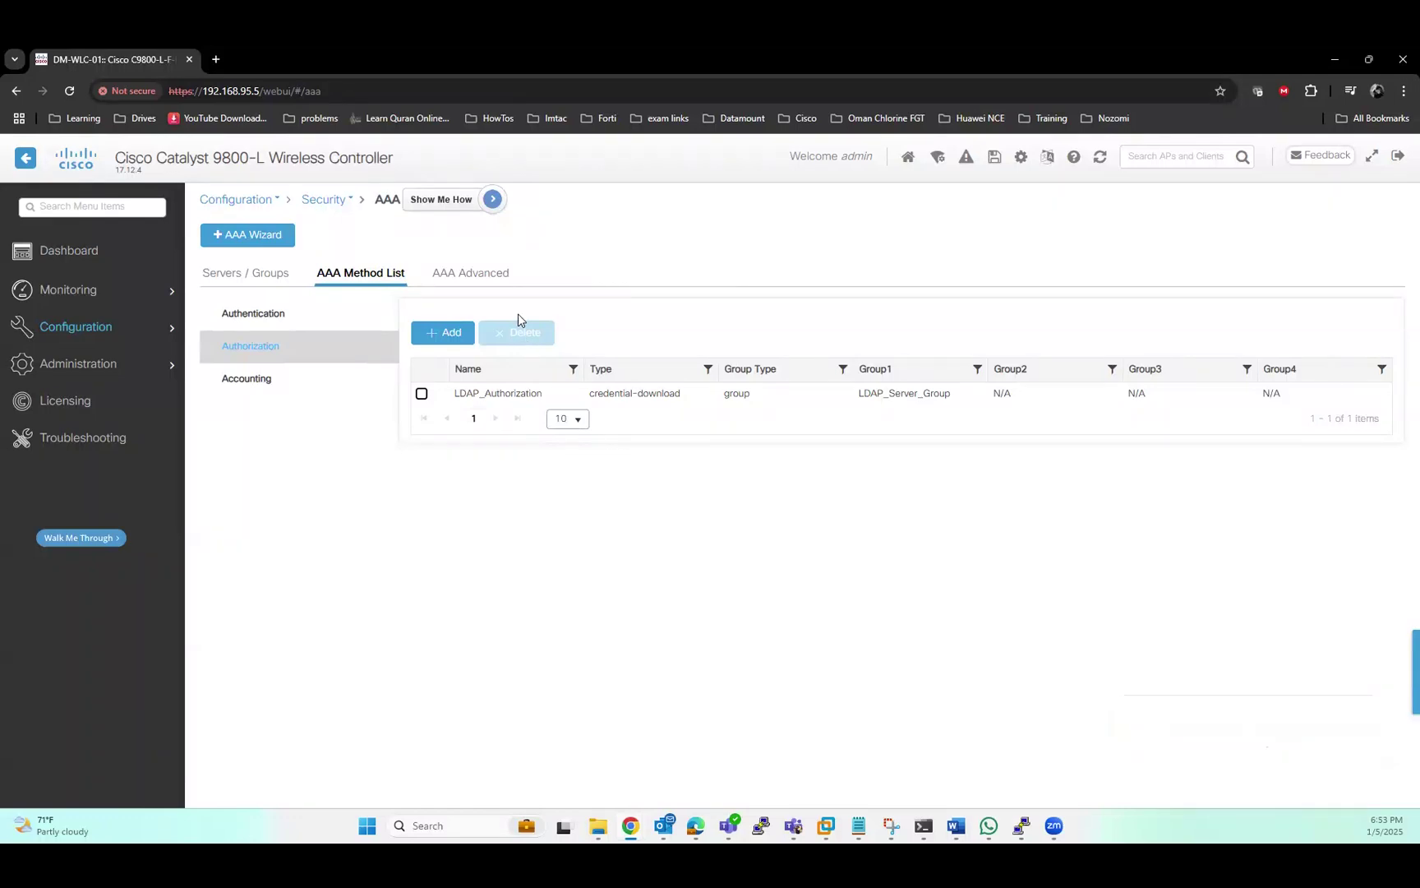
left_click(477, 273)
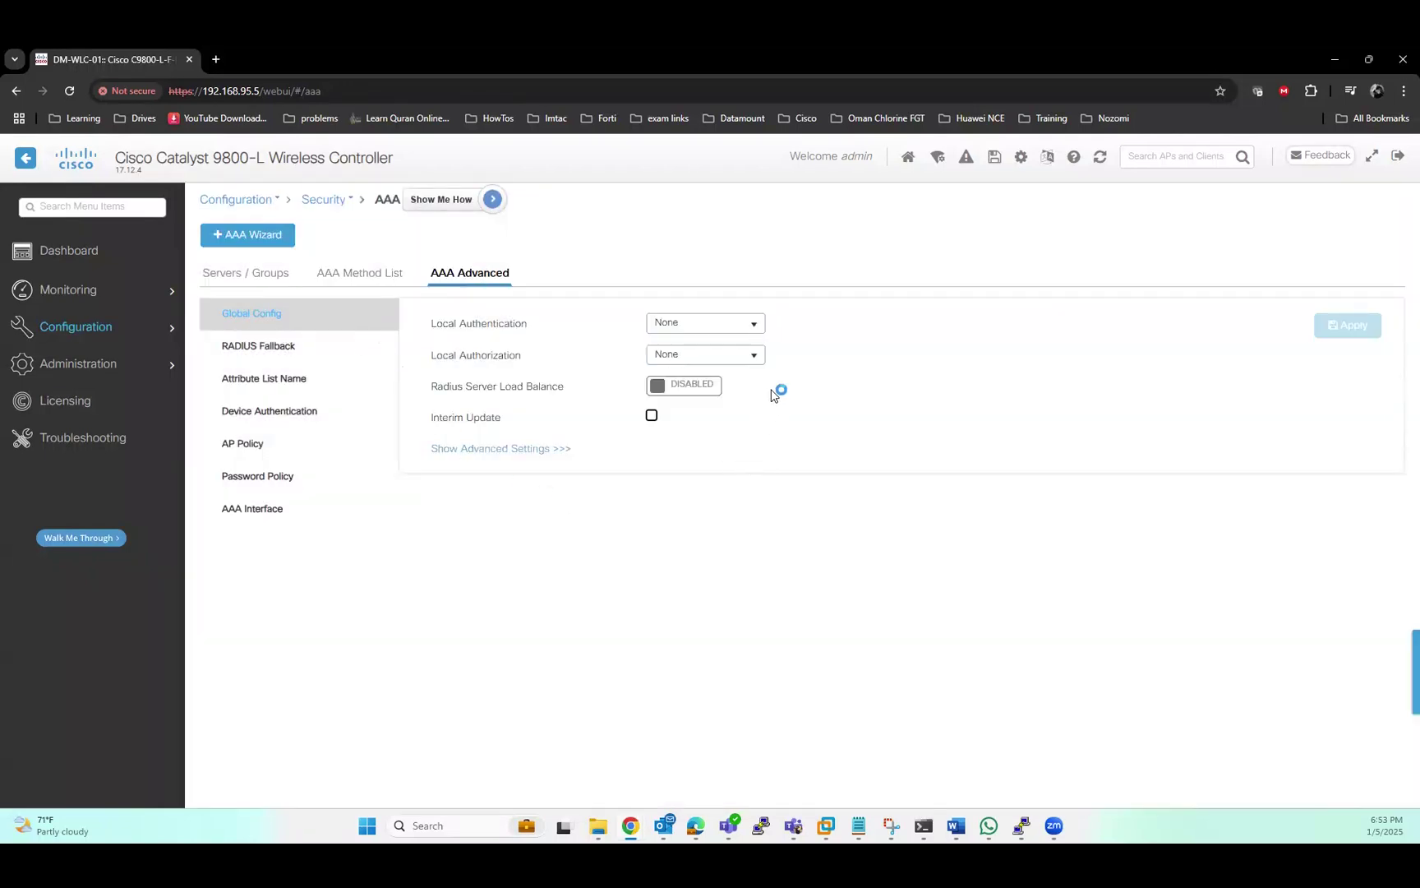
Set local authentication to method list LDAP_Auth and local authorization to LDAP_Authorization, then apply
left_click(755, 324)
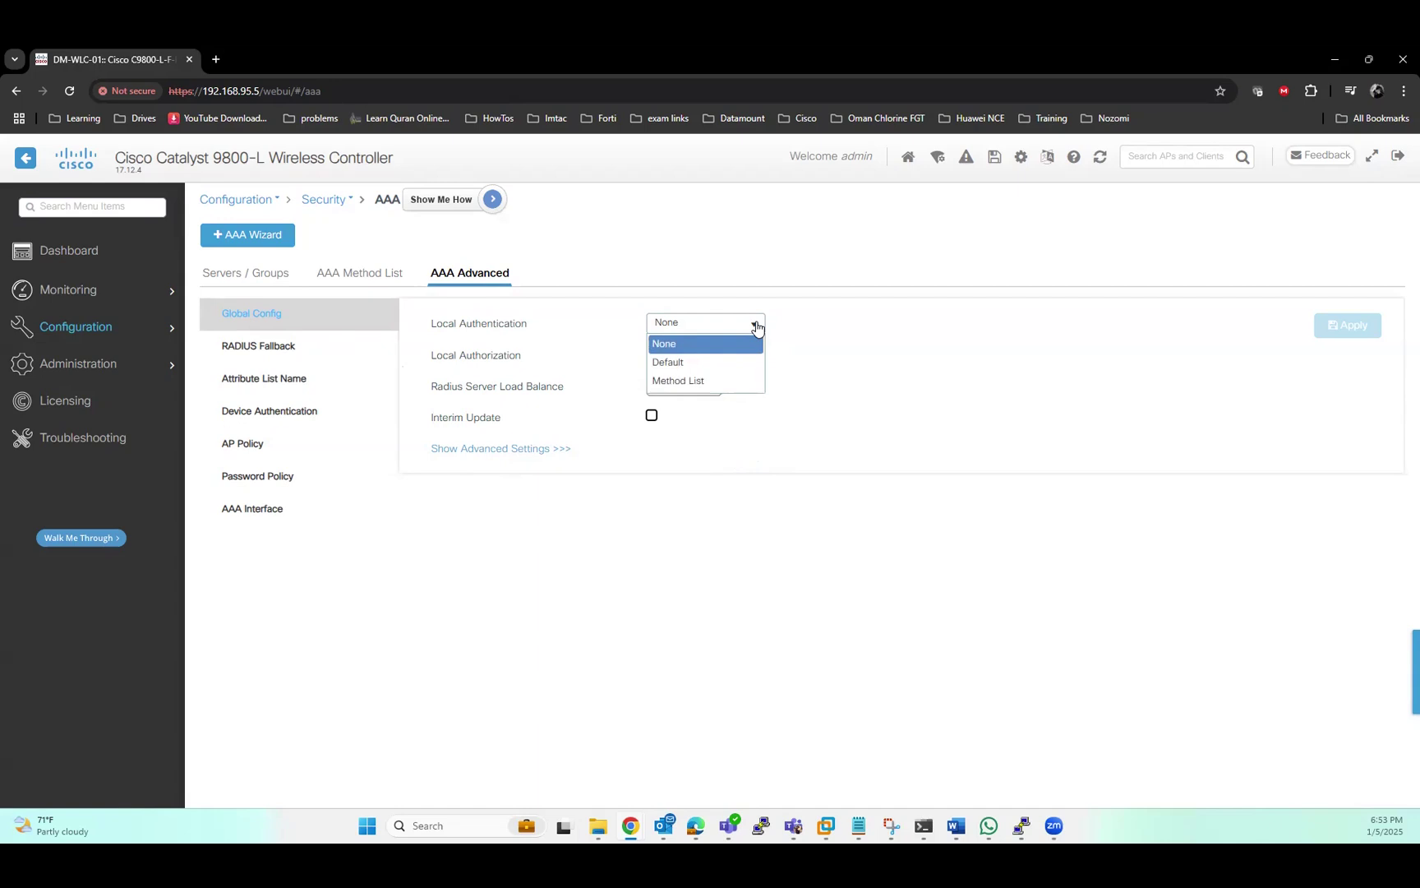
left_click(688, 382)
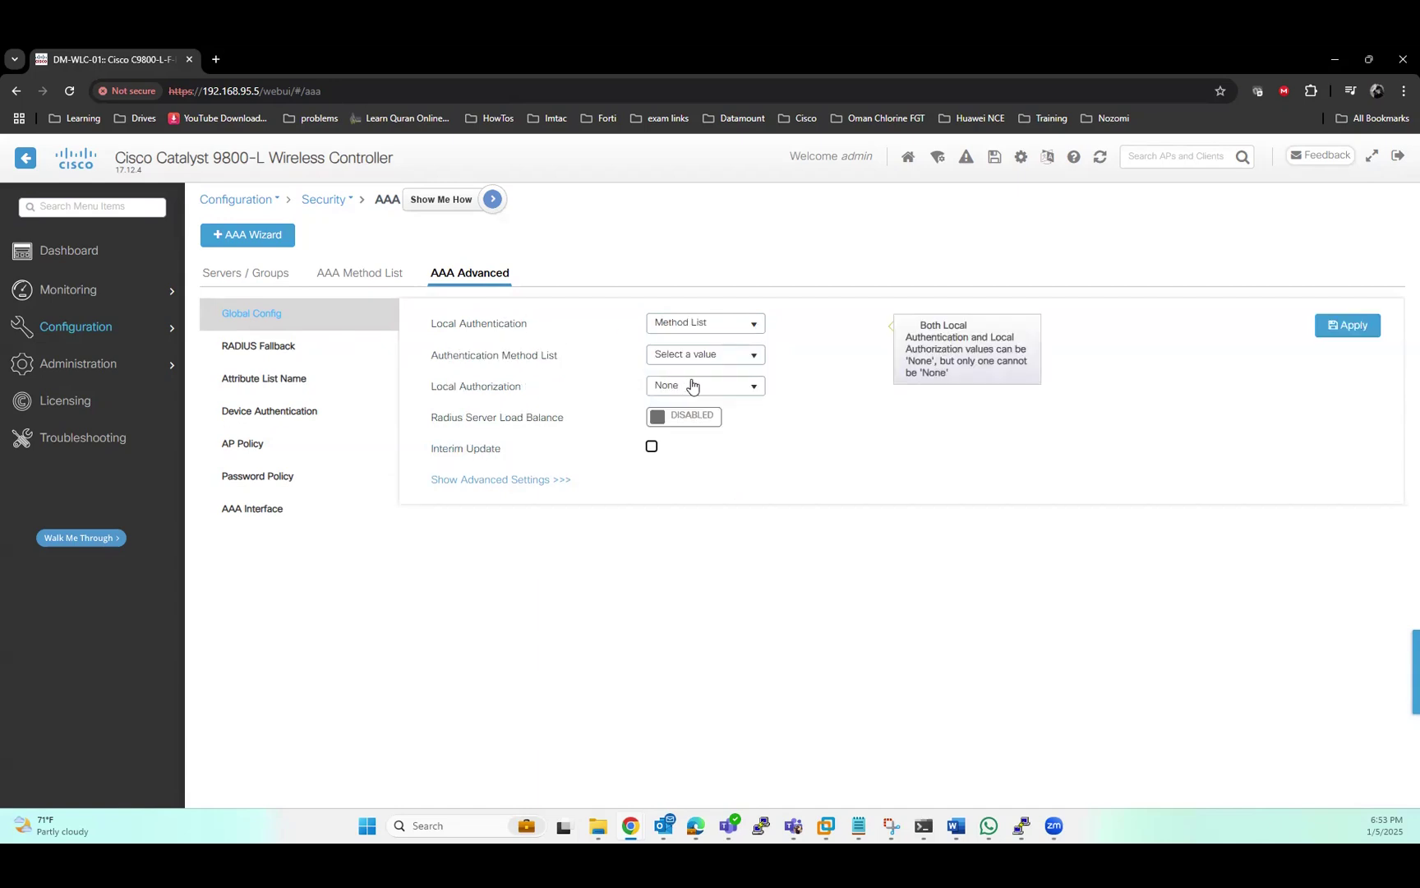
left_click(754, 357)
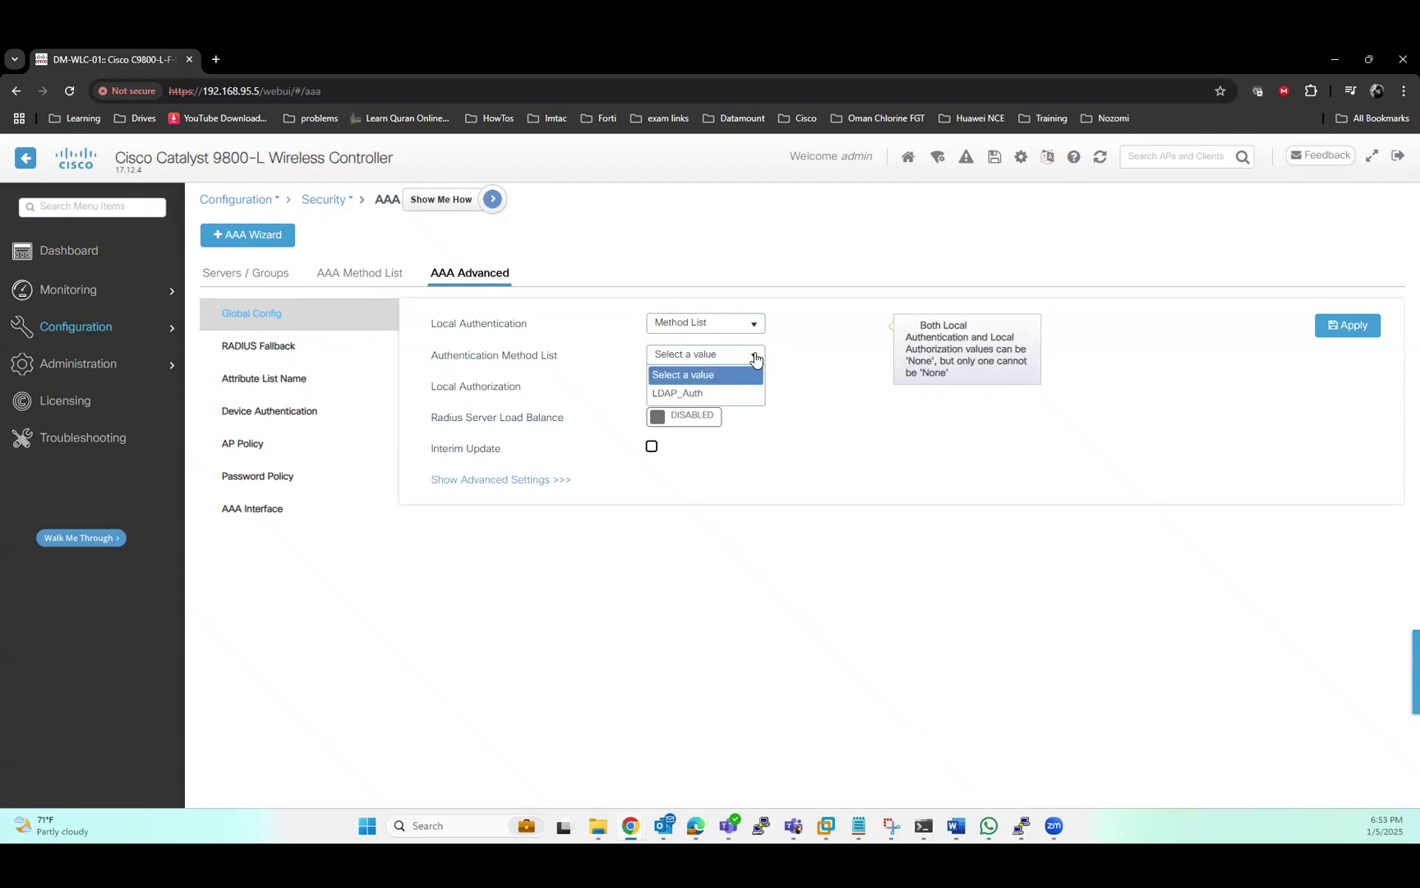
left_click(694, 395)
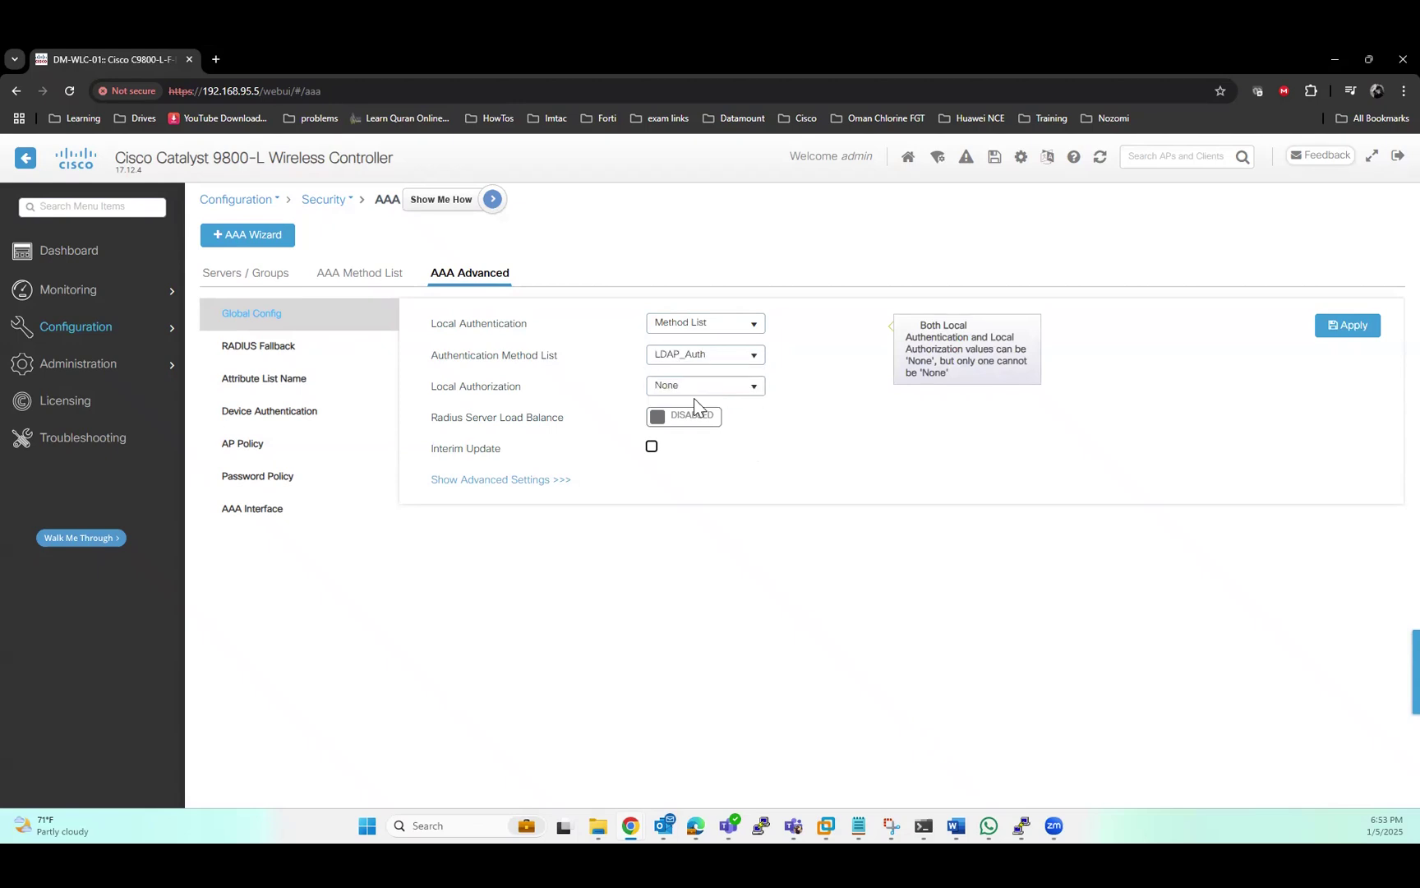
left_click(747, 388)
left_click(694, 444)
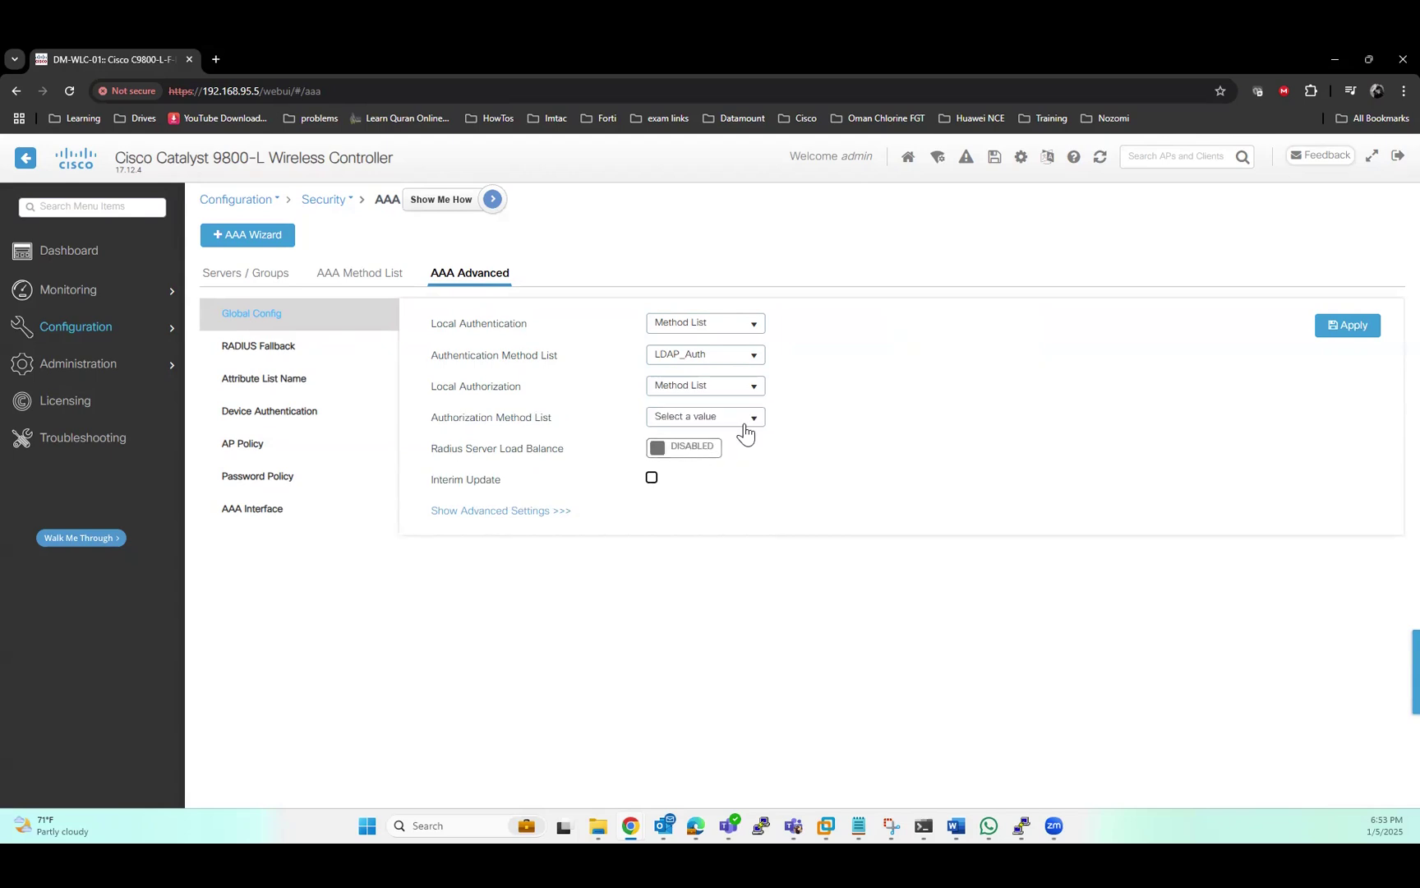
left_click(746, 421)
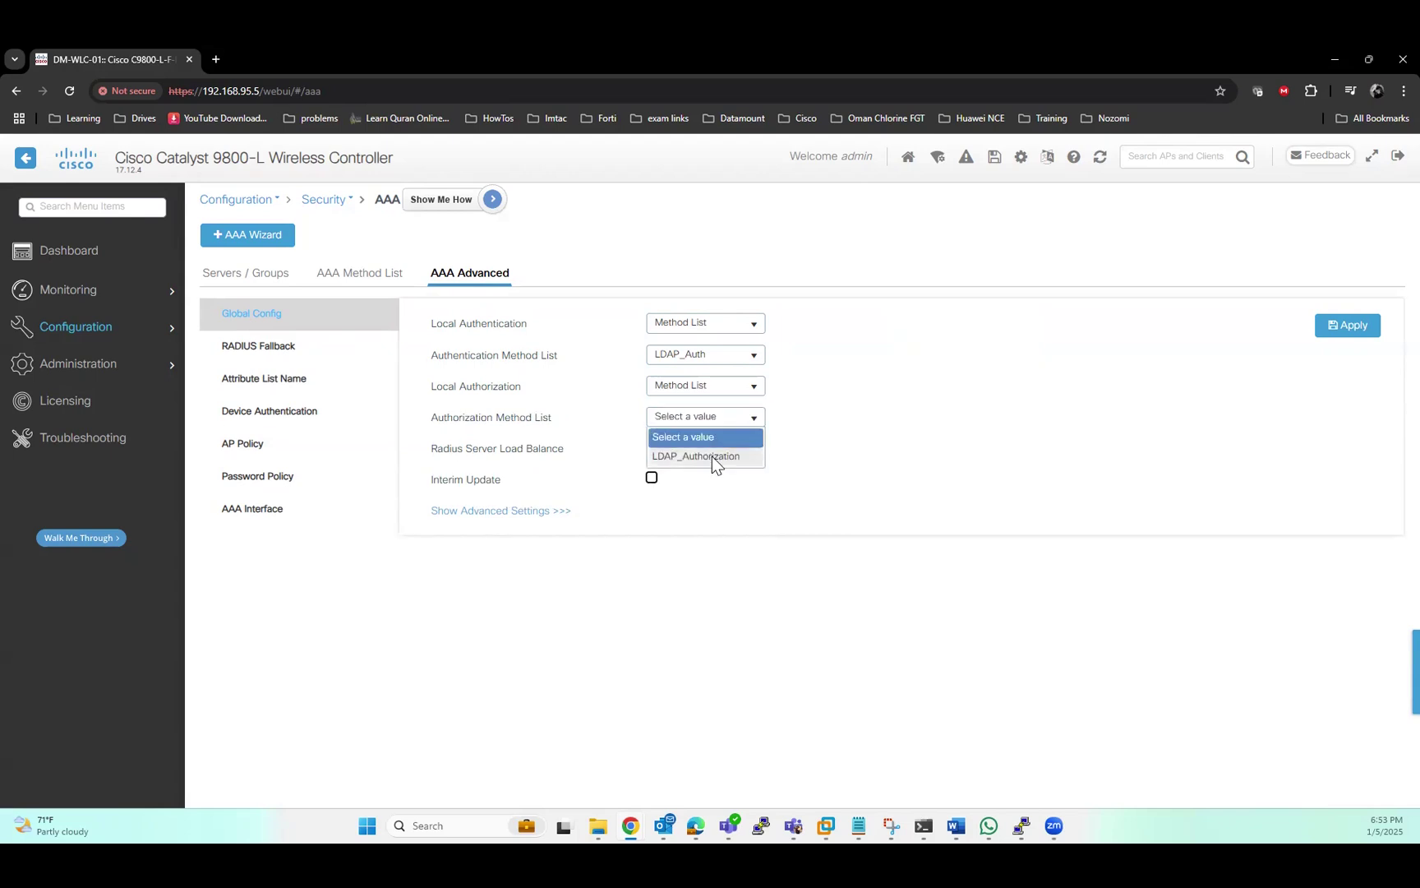
left_click(712, 458)
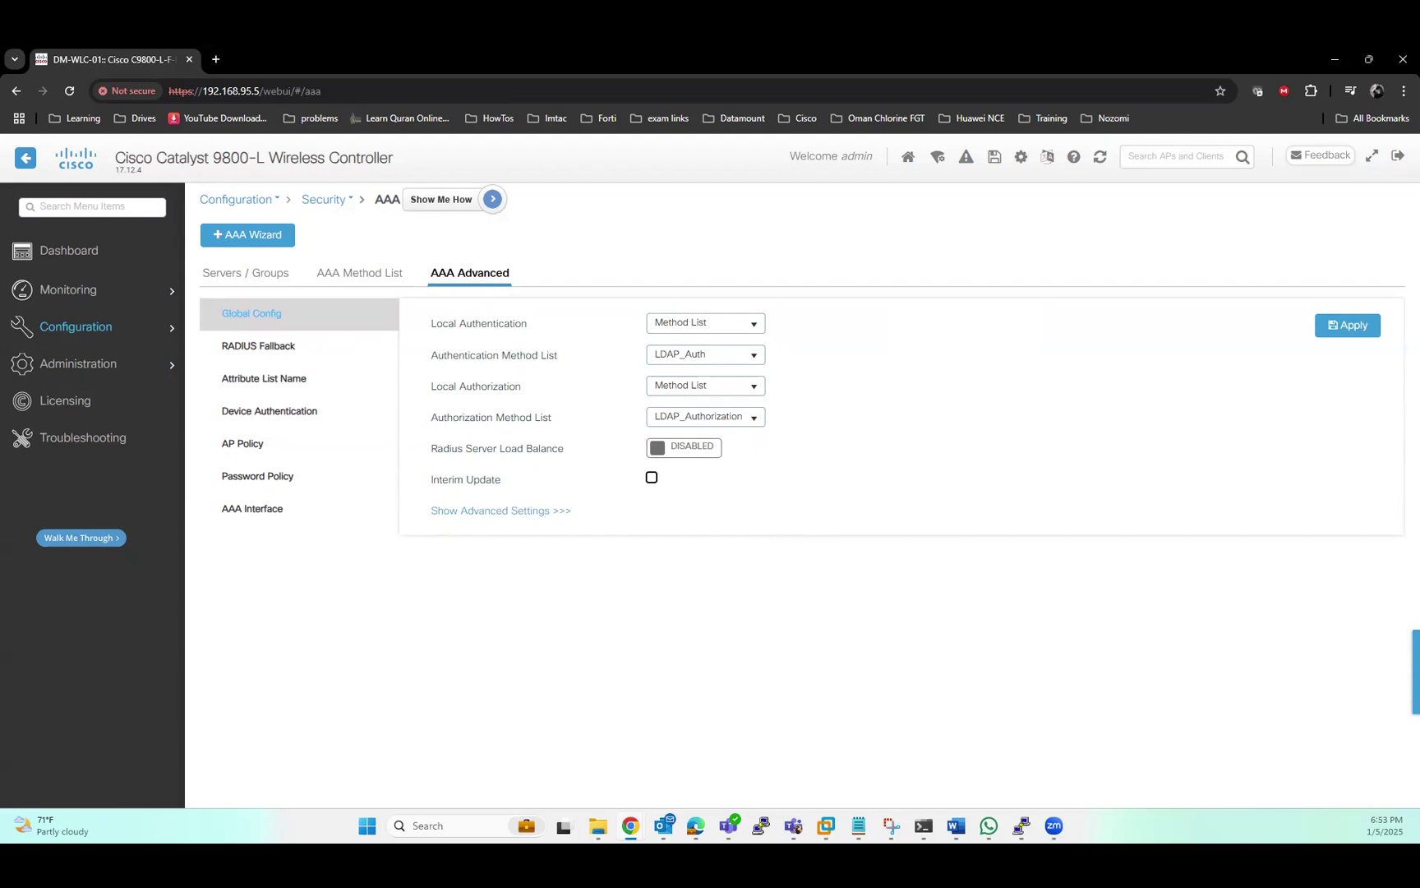
left_click(1348, 325)
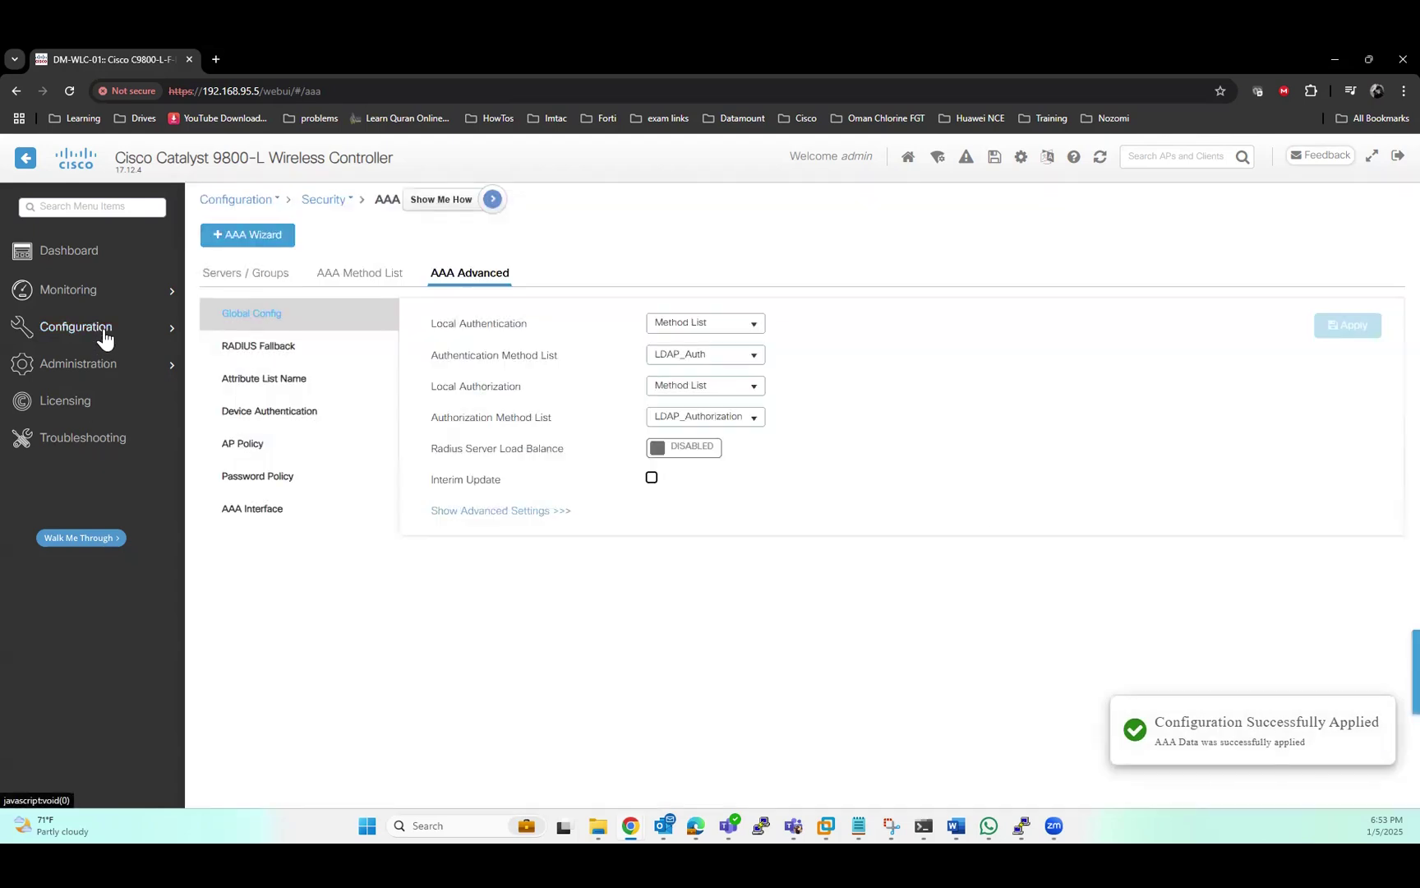
mouse_move(98, 333)
scroll(266, 570, "down", 1)
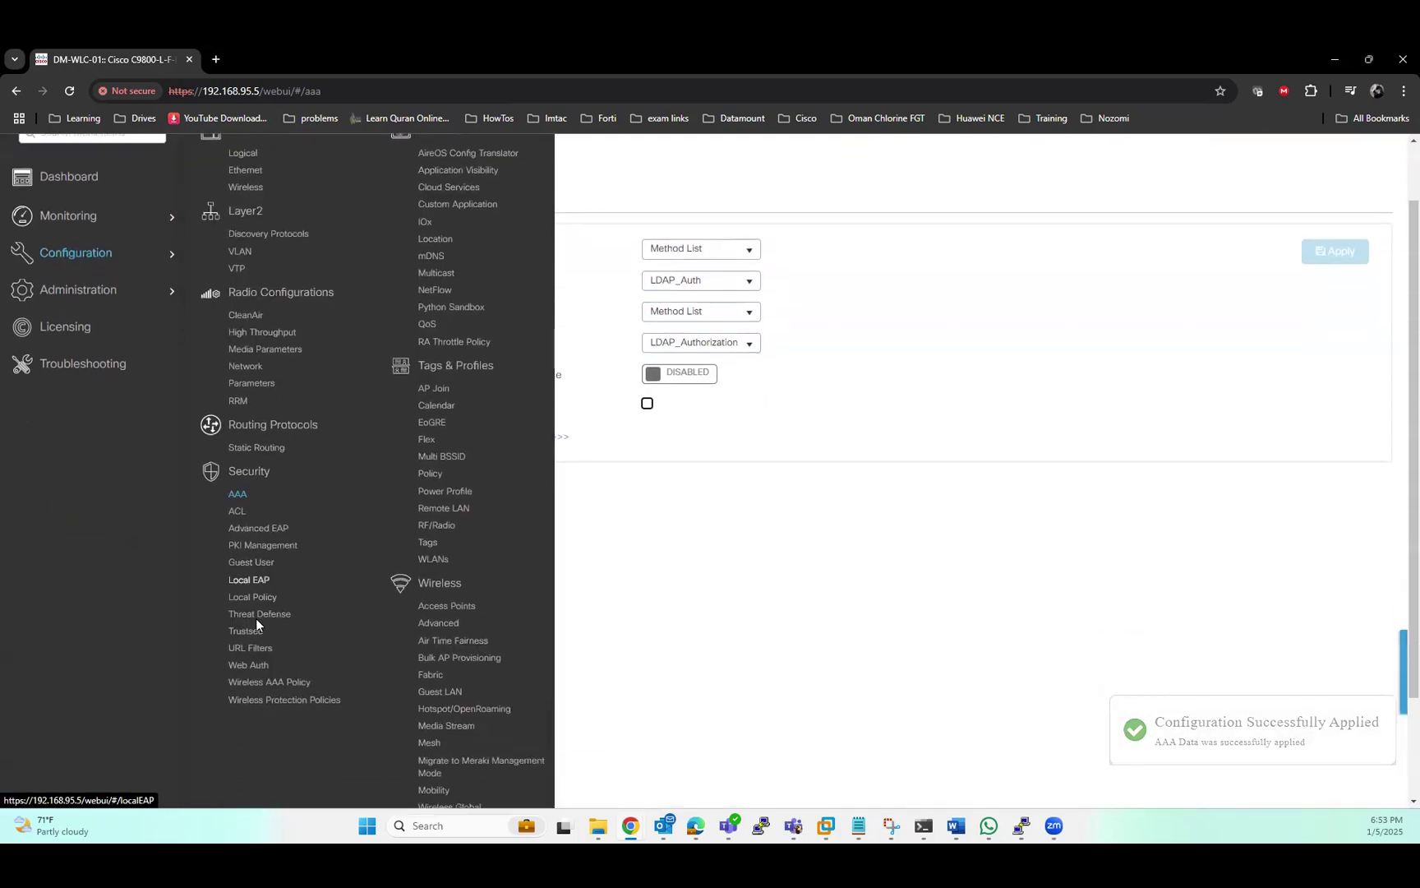
Open the global Web Auth map, confirm virtual IPv4 192.0.2.1, check Advanced, and apply
left_click(248, 666)
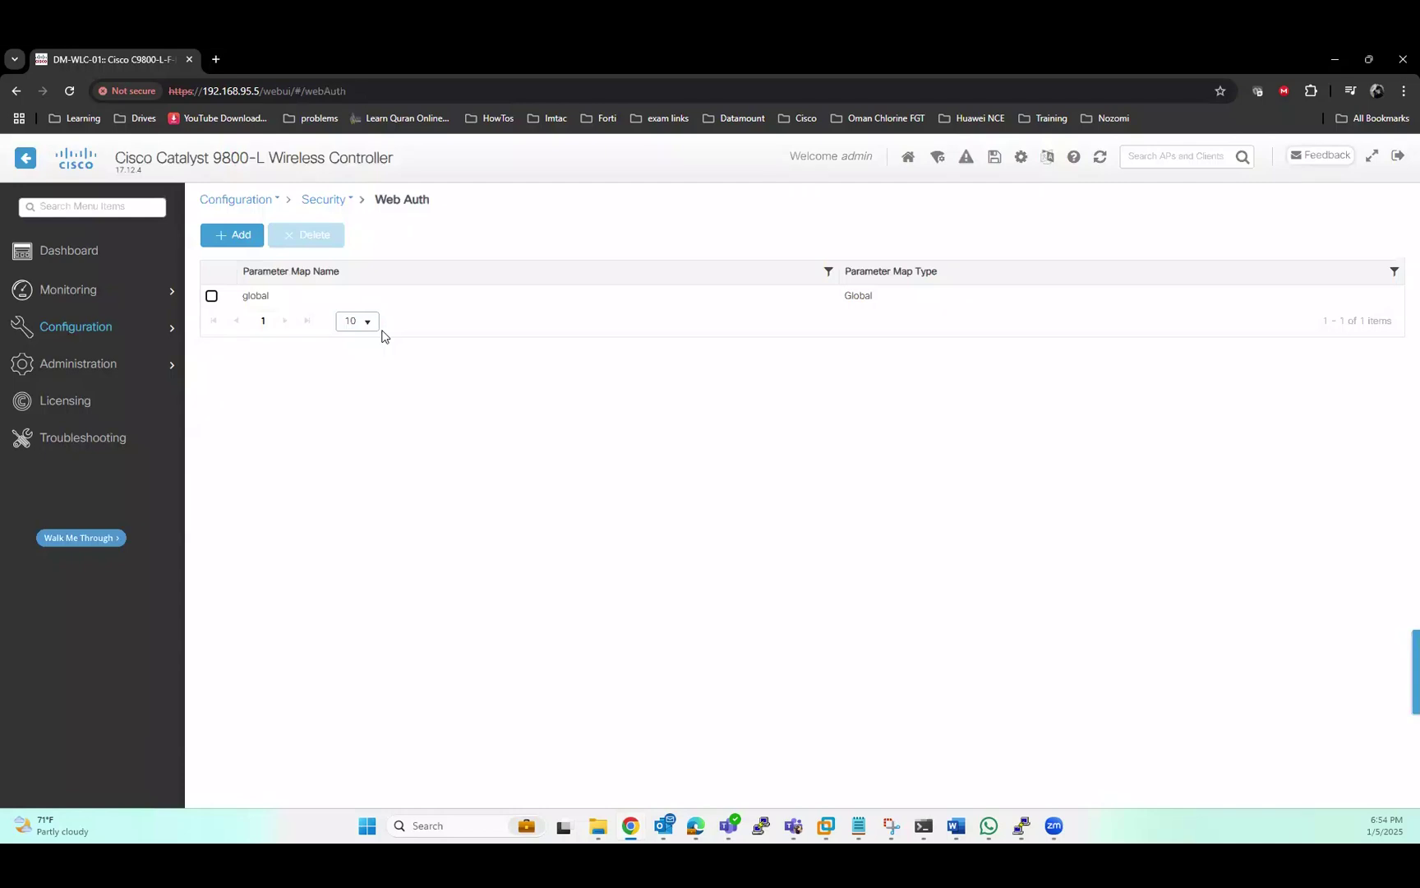
left_click(255, 296)
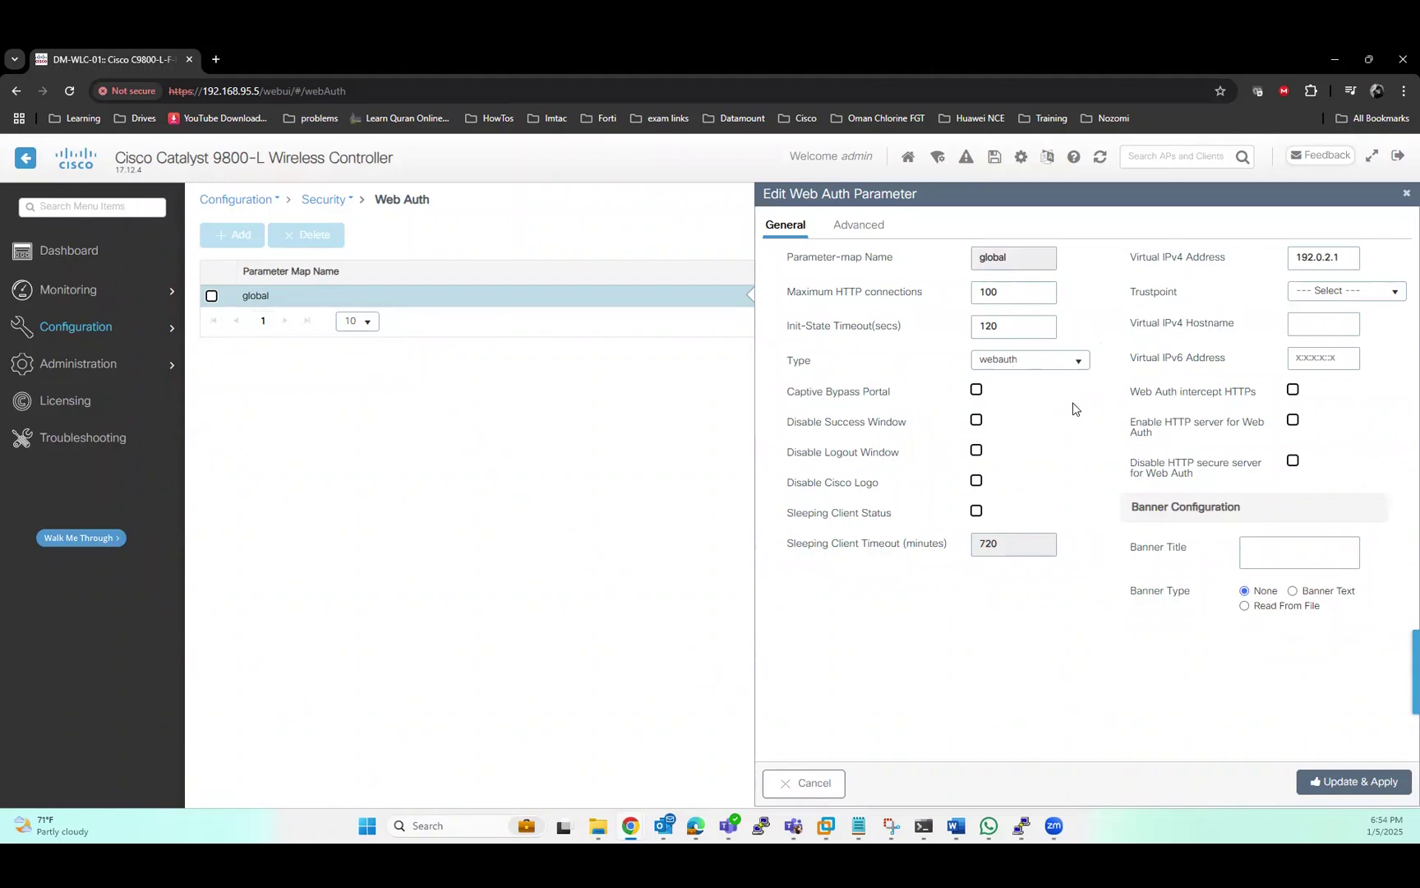
left_click_drag(1338, 260, 1317, 258)
left_click_drag(1344, 260, 1242, 294)
left_click(1352, 259)
left_click_drag(1352, 258, 1295, 259)
left_click(855, 231)
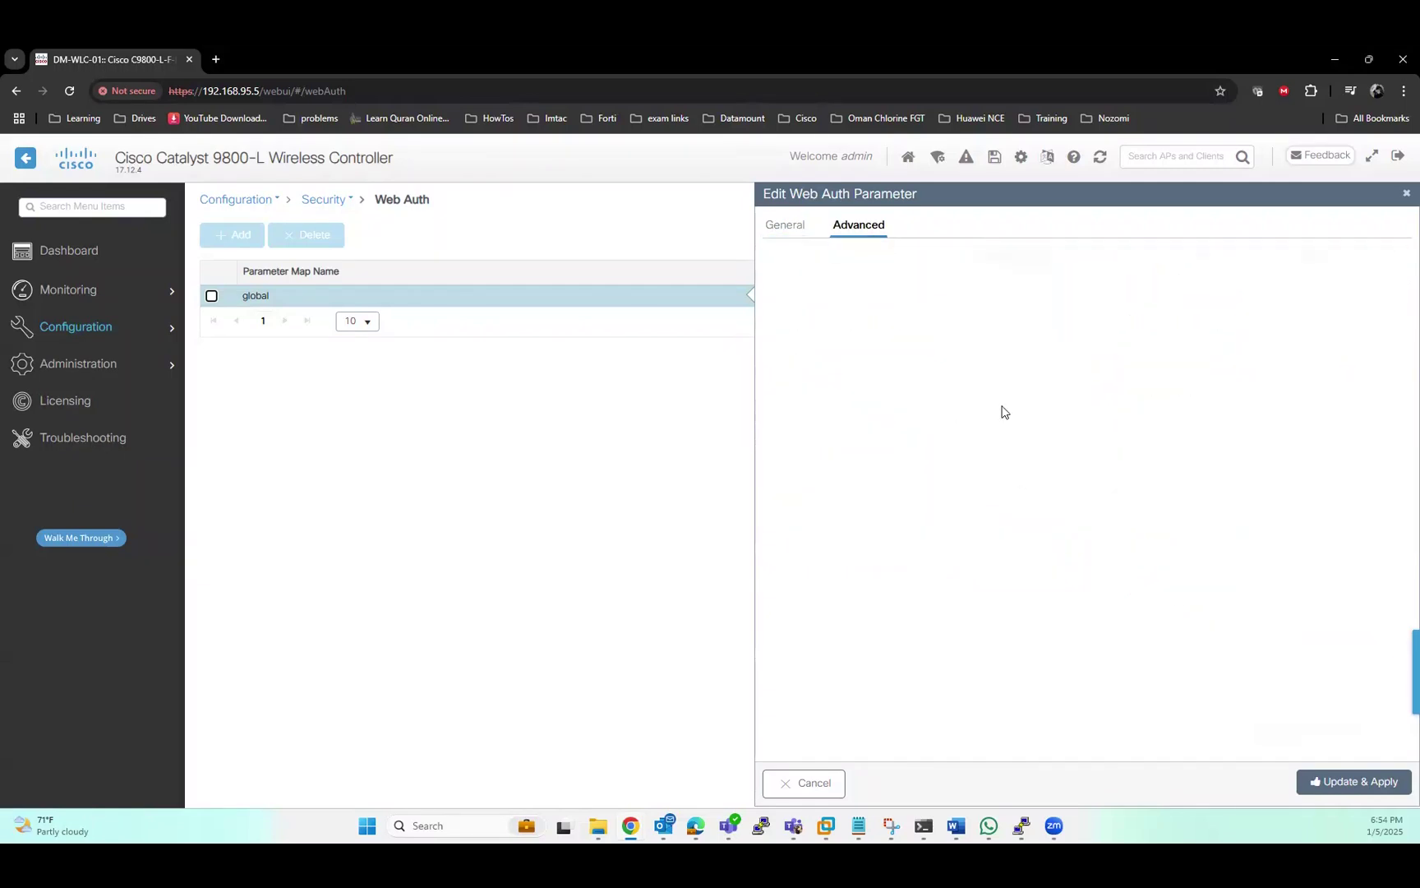
left_click(1366, 784)
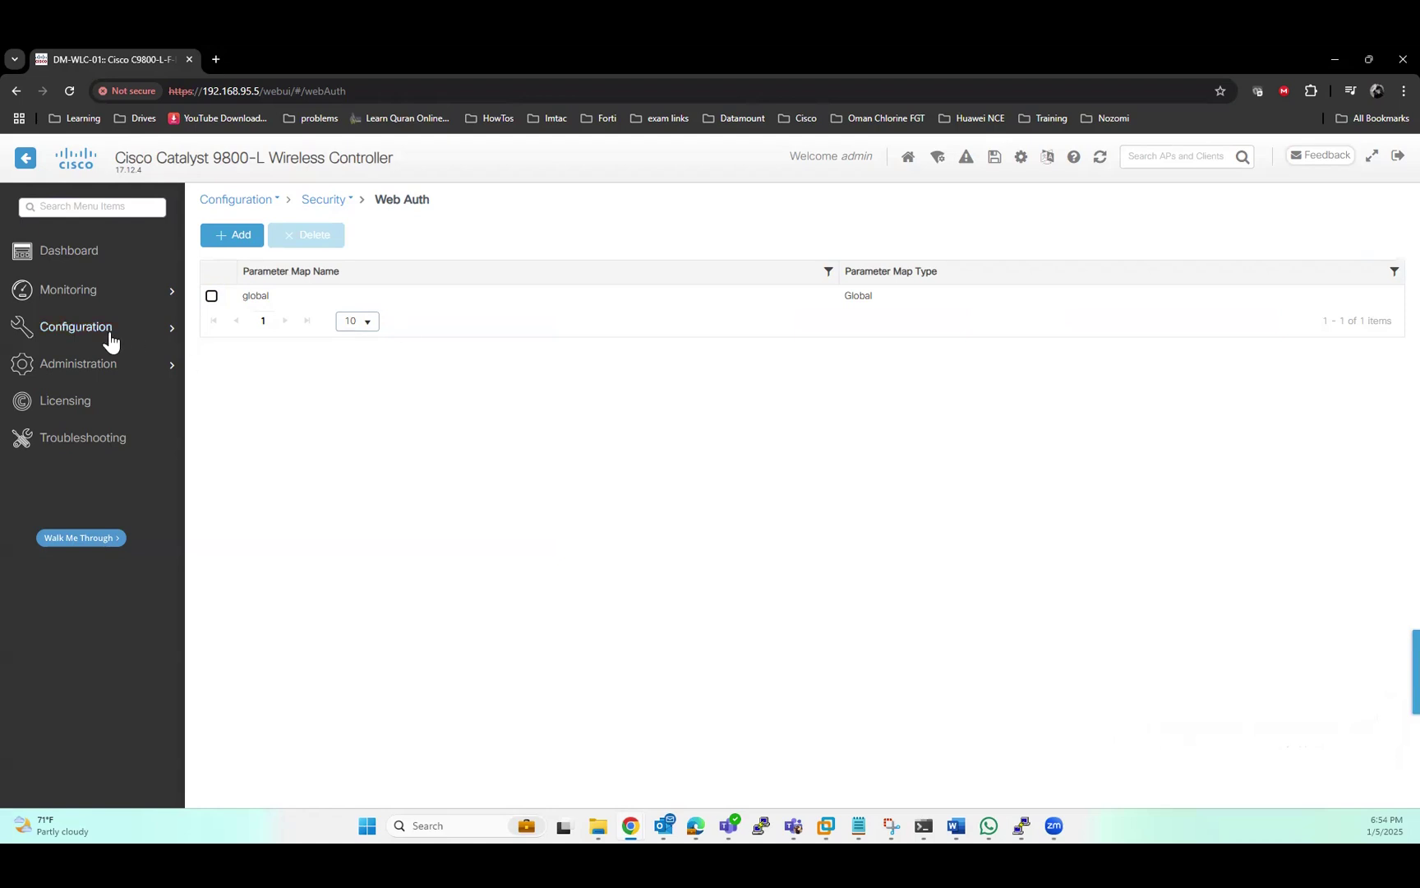
Go to the Administration HTTP/HTTPS/Netconf/VTY management settings page
left_click(92, 367)
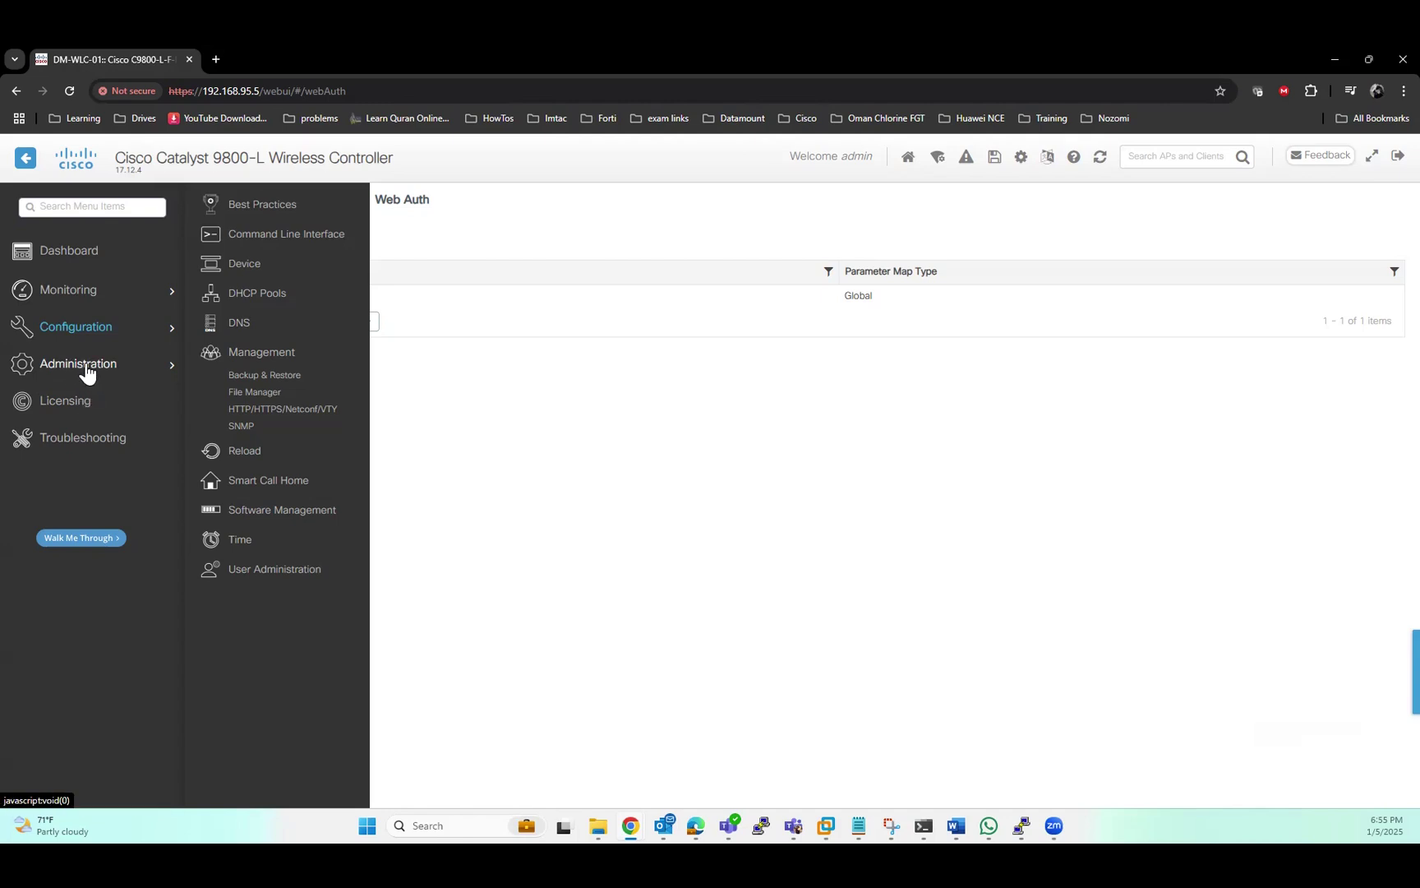
left_click(244, 351)
mouse_move(99, 366)
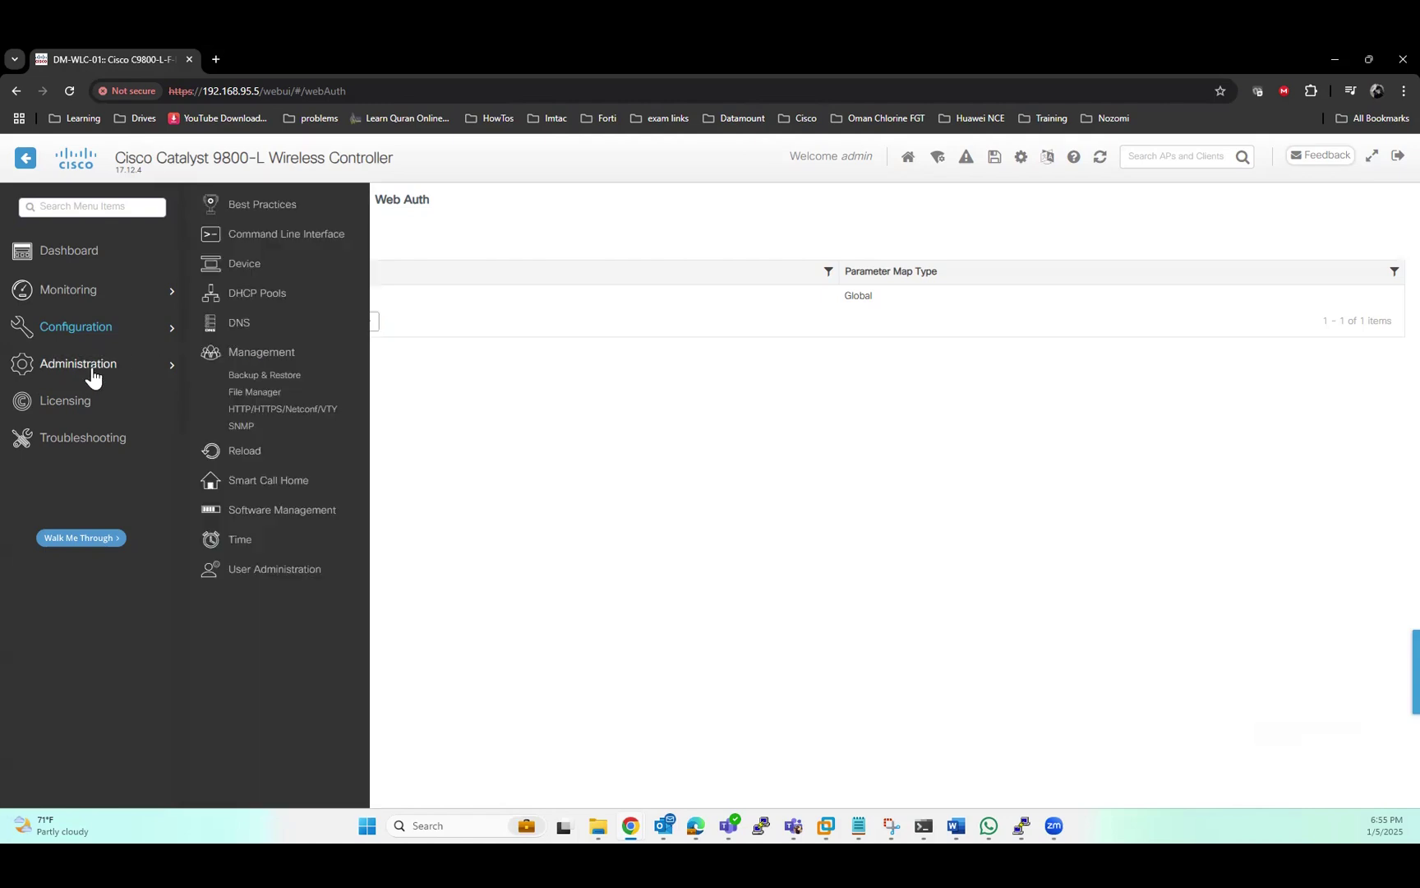
left_click(274, 410)
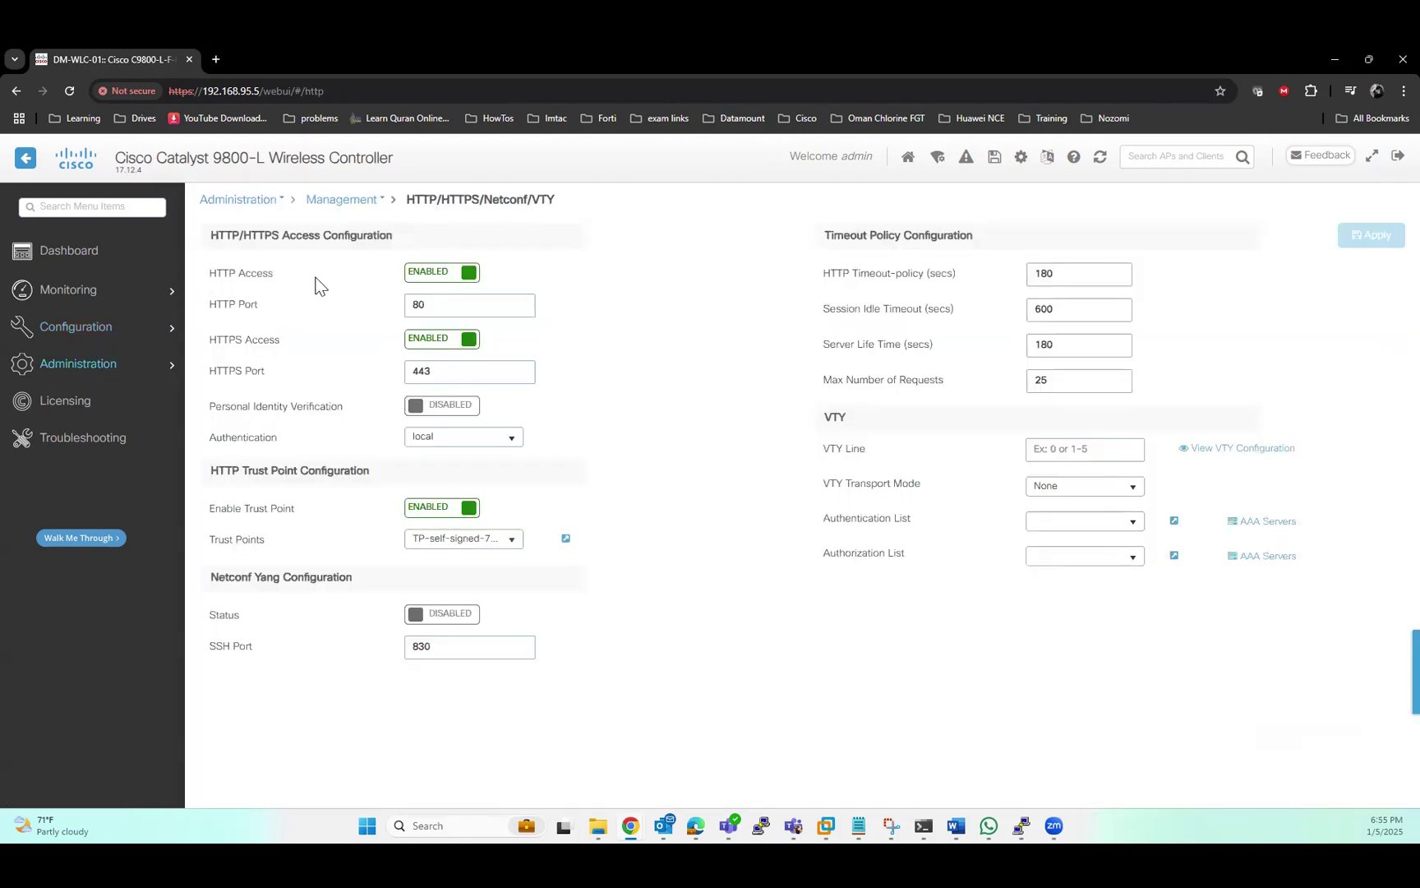
Highlight the HTTP Access setting, then bring up the Configuration menu from the sidebar
triple_click(283, 273)
left_click(310, 285)
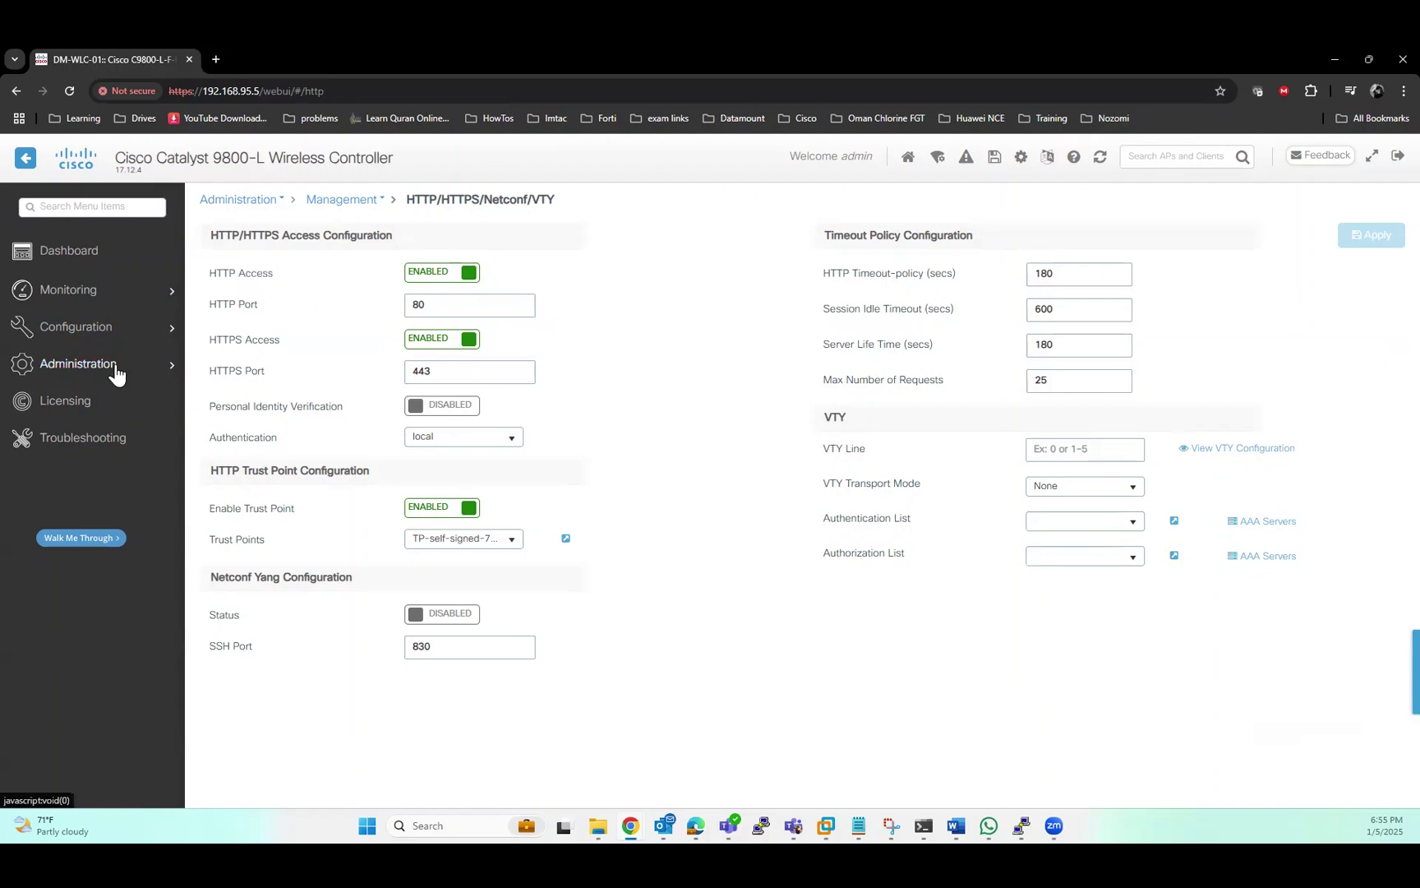
mouse_move(117, 372)
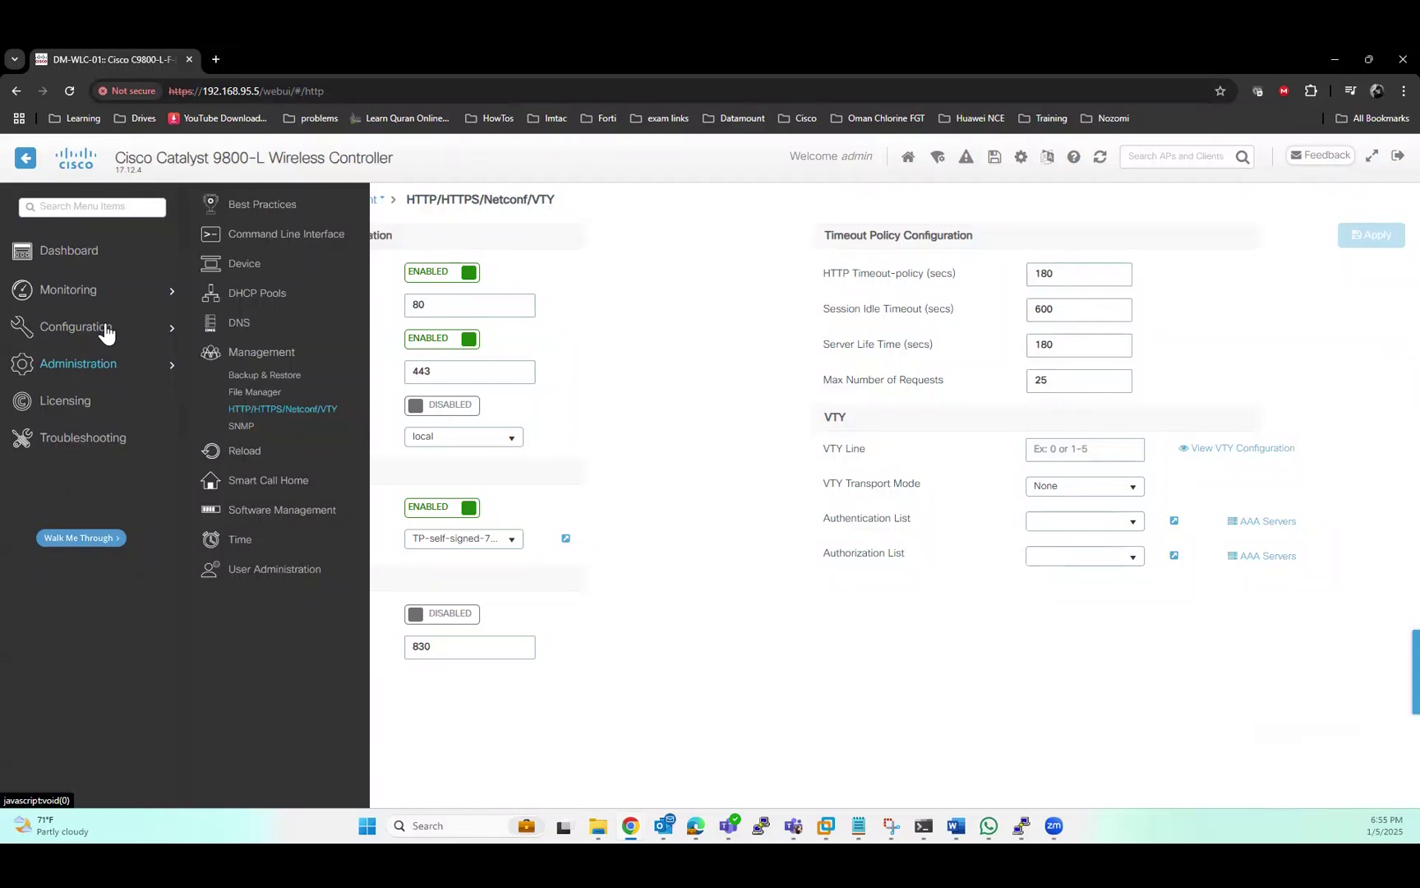
mouse_move(107, 328)
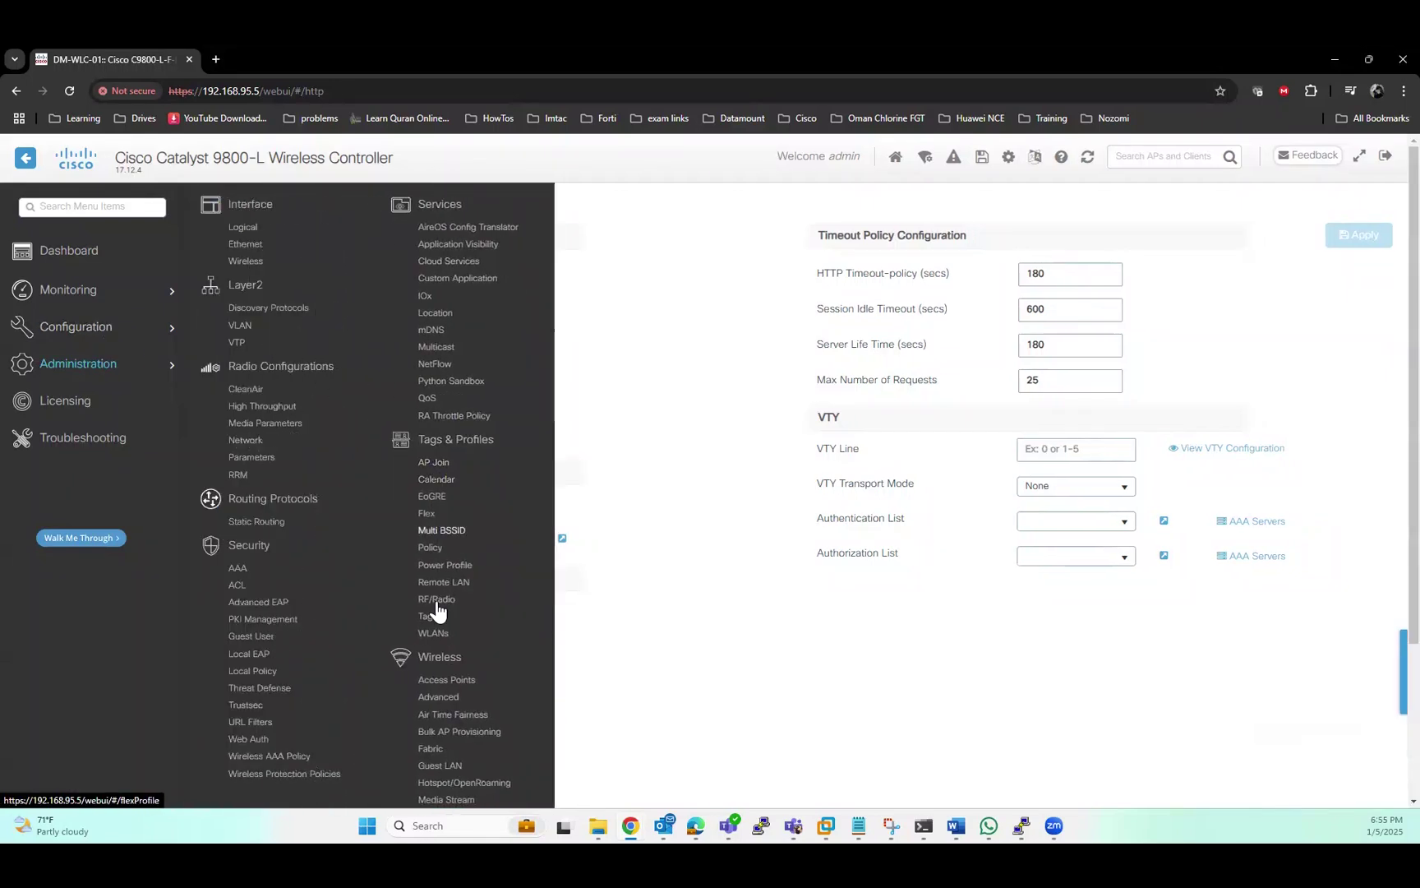
Add a WLAN with profile name and SSID 'LDAP Test' and go to its Security settings
left_click(428, 633)
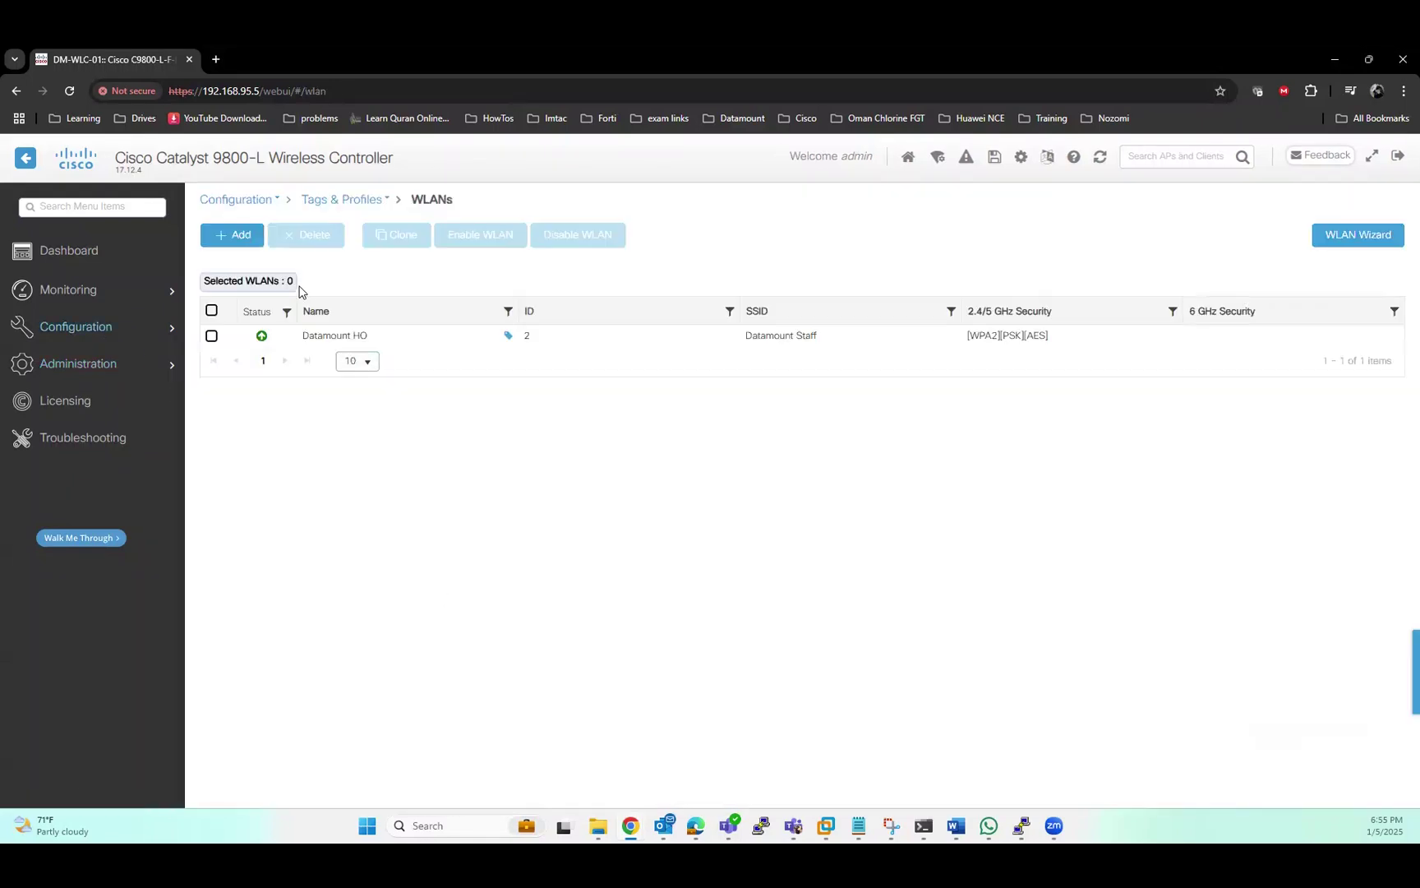
left_click(238, 236)
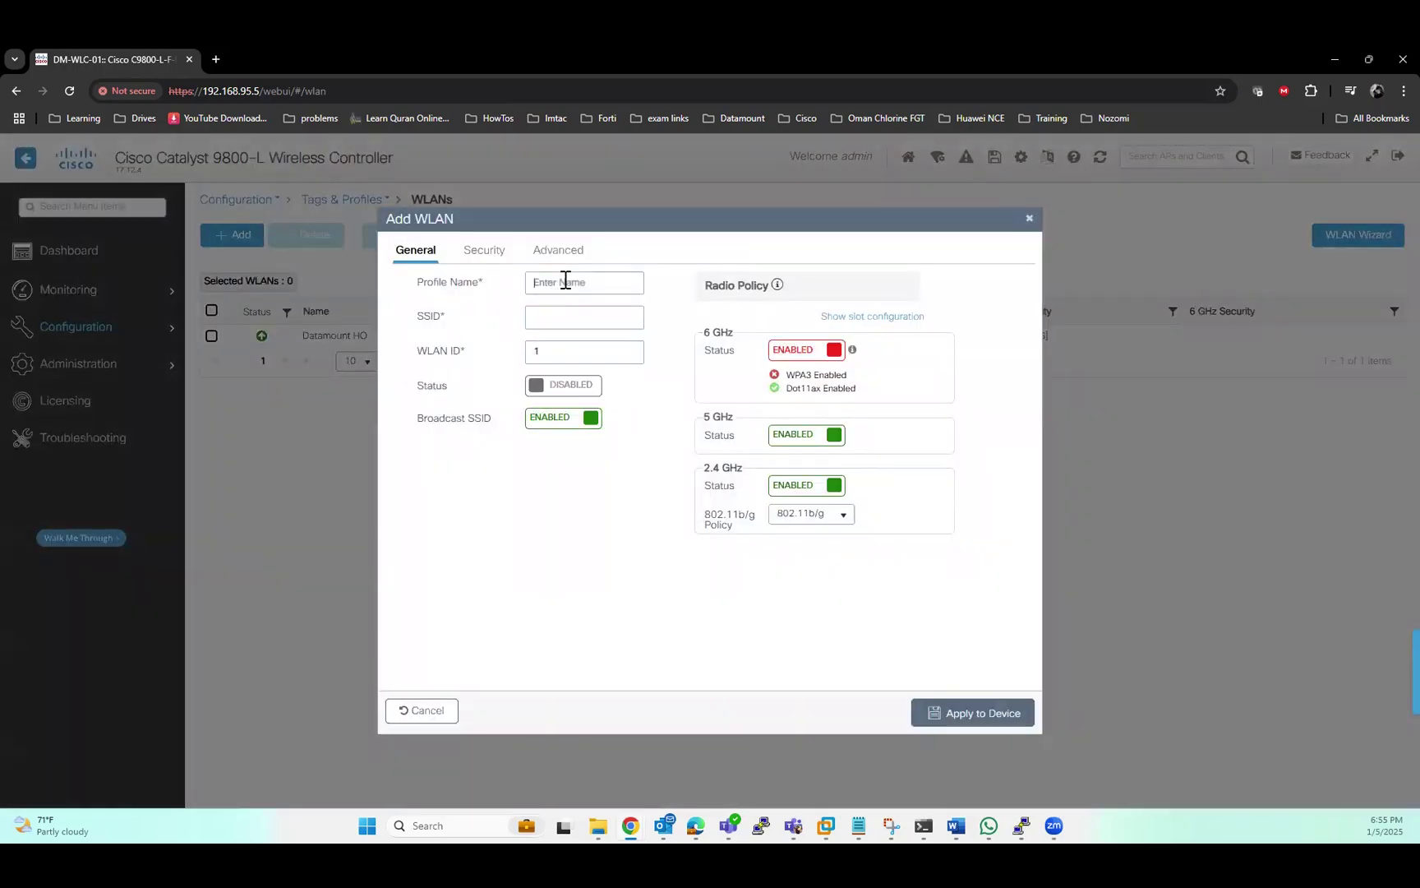
left_click(565, 281)
type("LDAP Test")
left_click(571, 316)
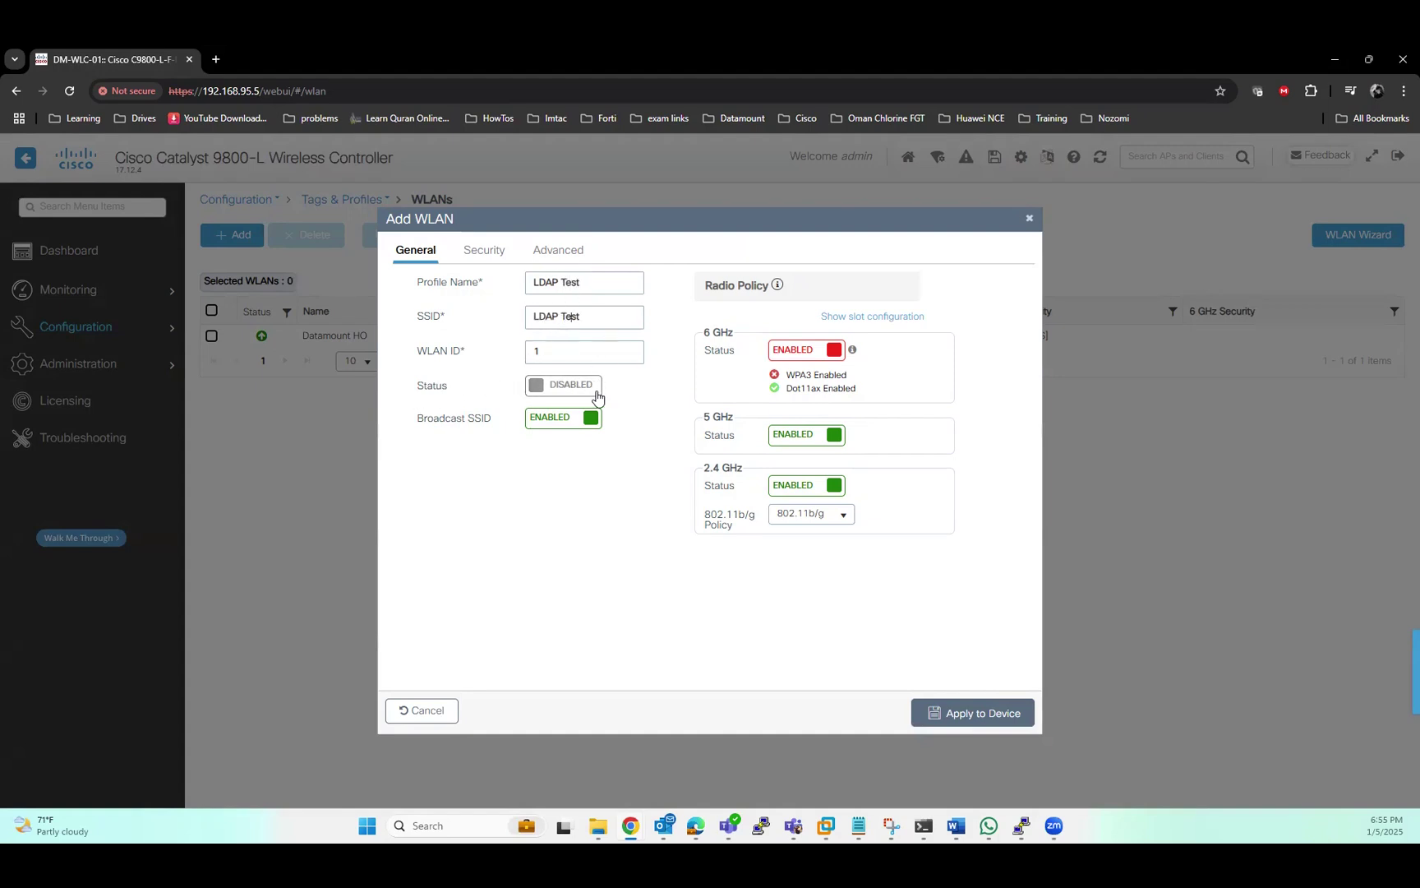
left_click(485, 253)
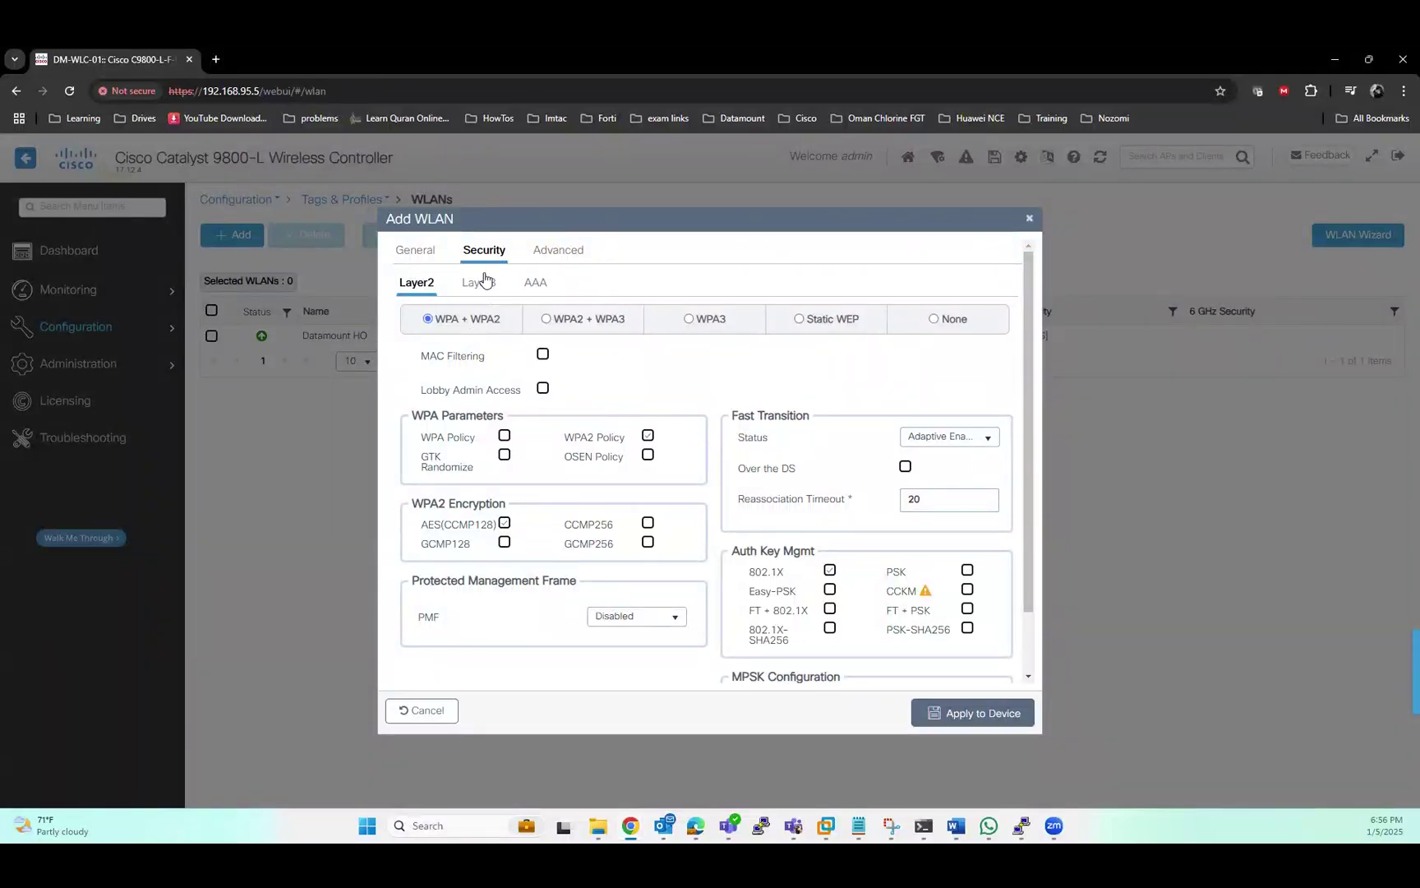
Set Layer2 security to None and enable Web Policy with the 'global' parameter map and LDAP_Auth list
left_click(948, 320)
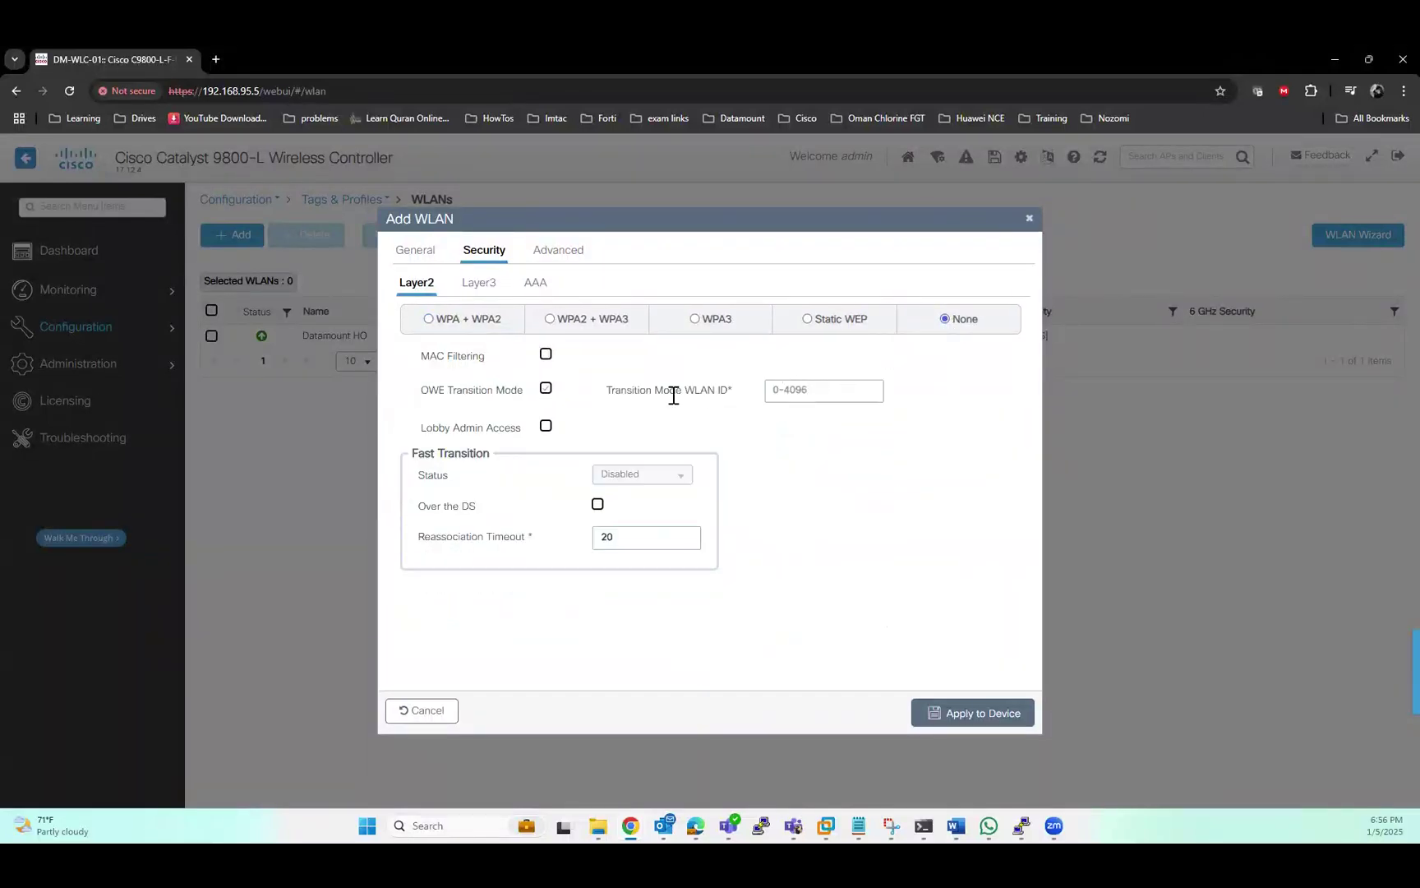
left_click(481, 286)
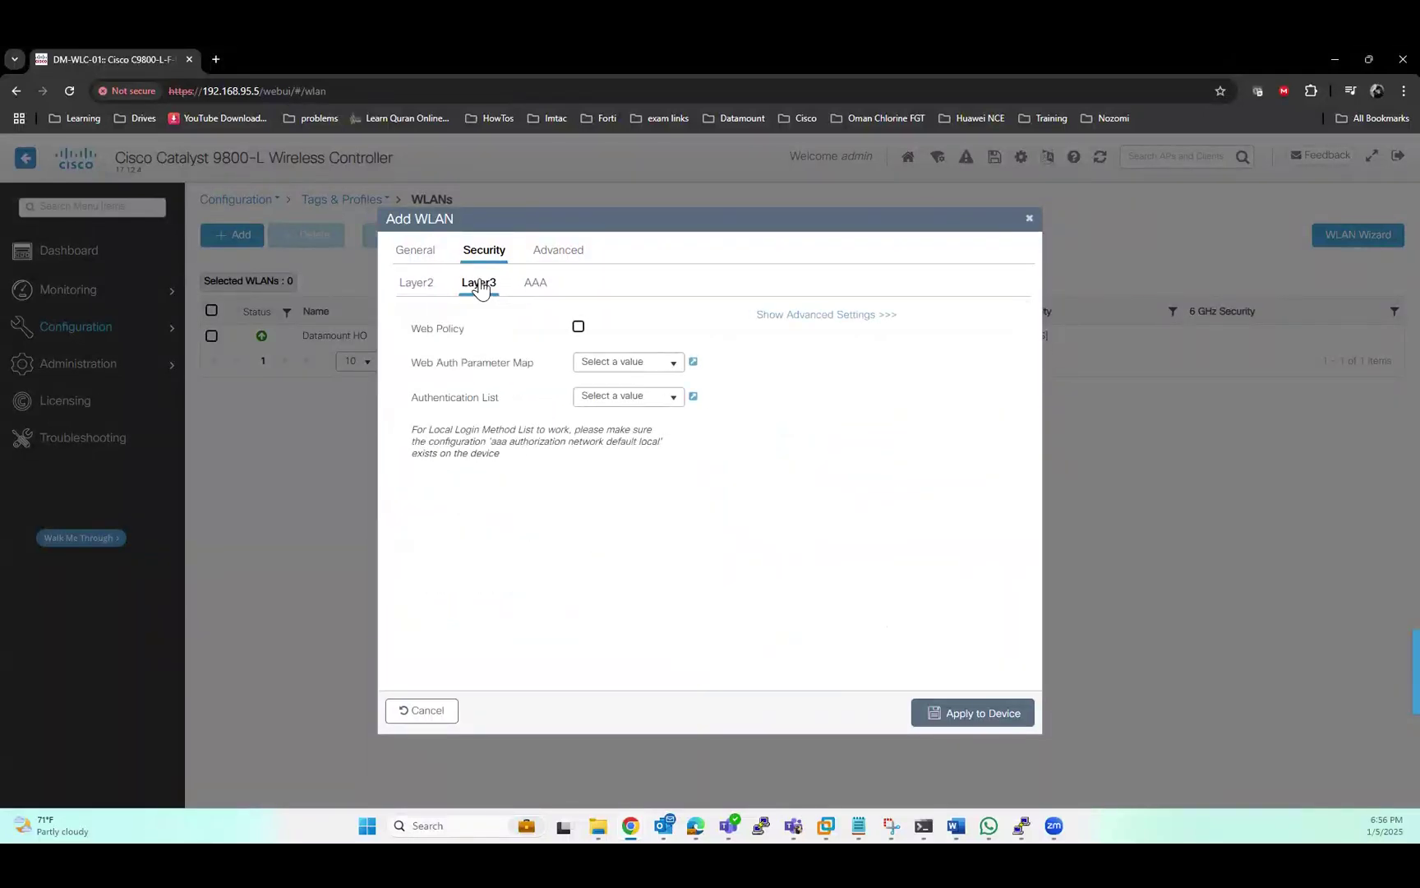
left_click(578, 327)
left_click(672, 363)
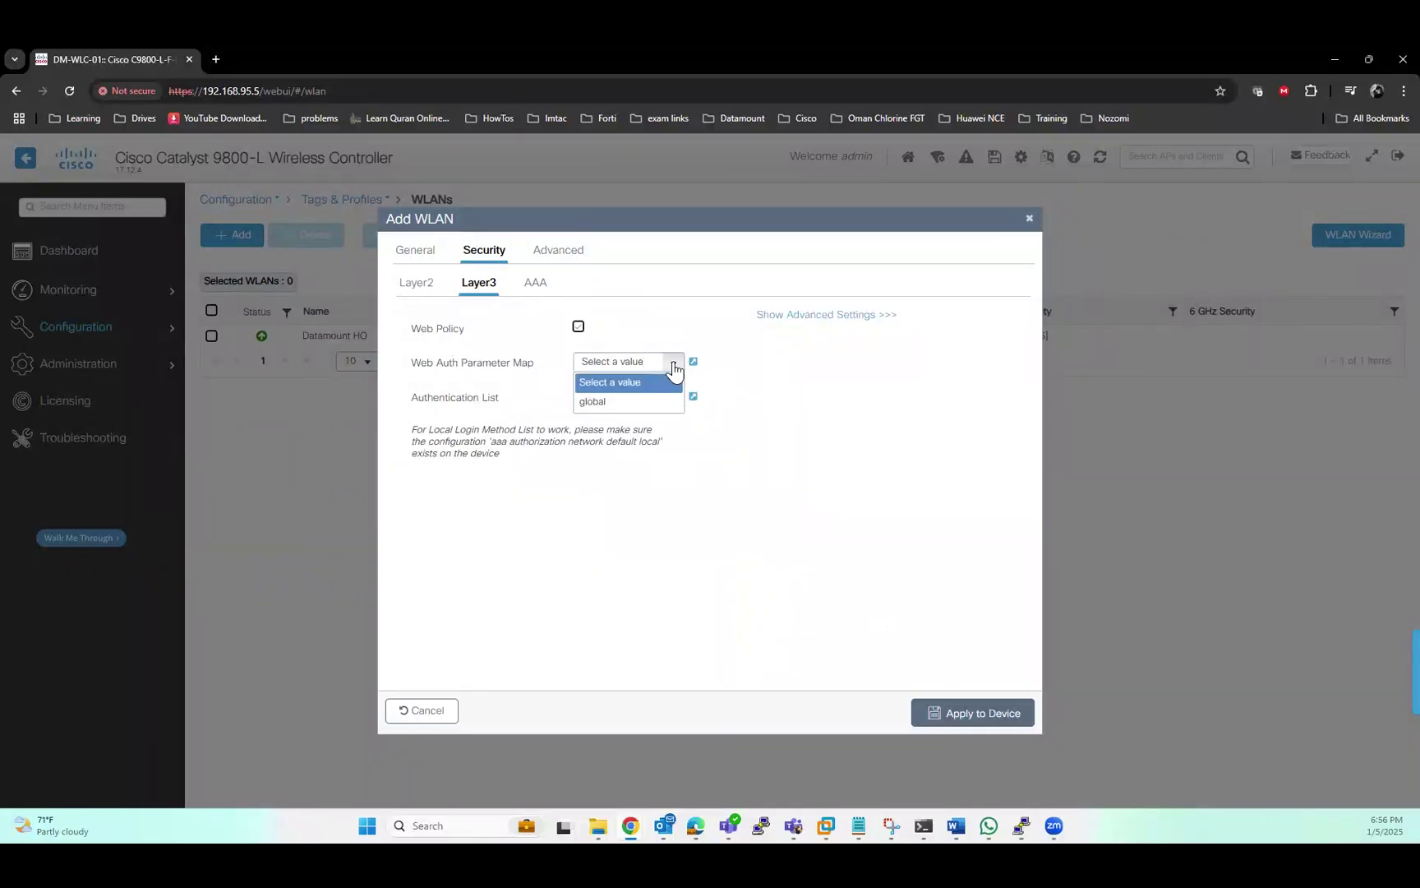
left_click(608, 403)
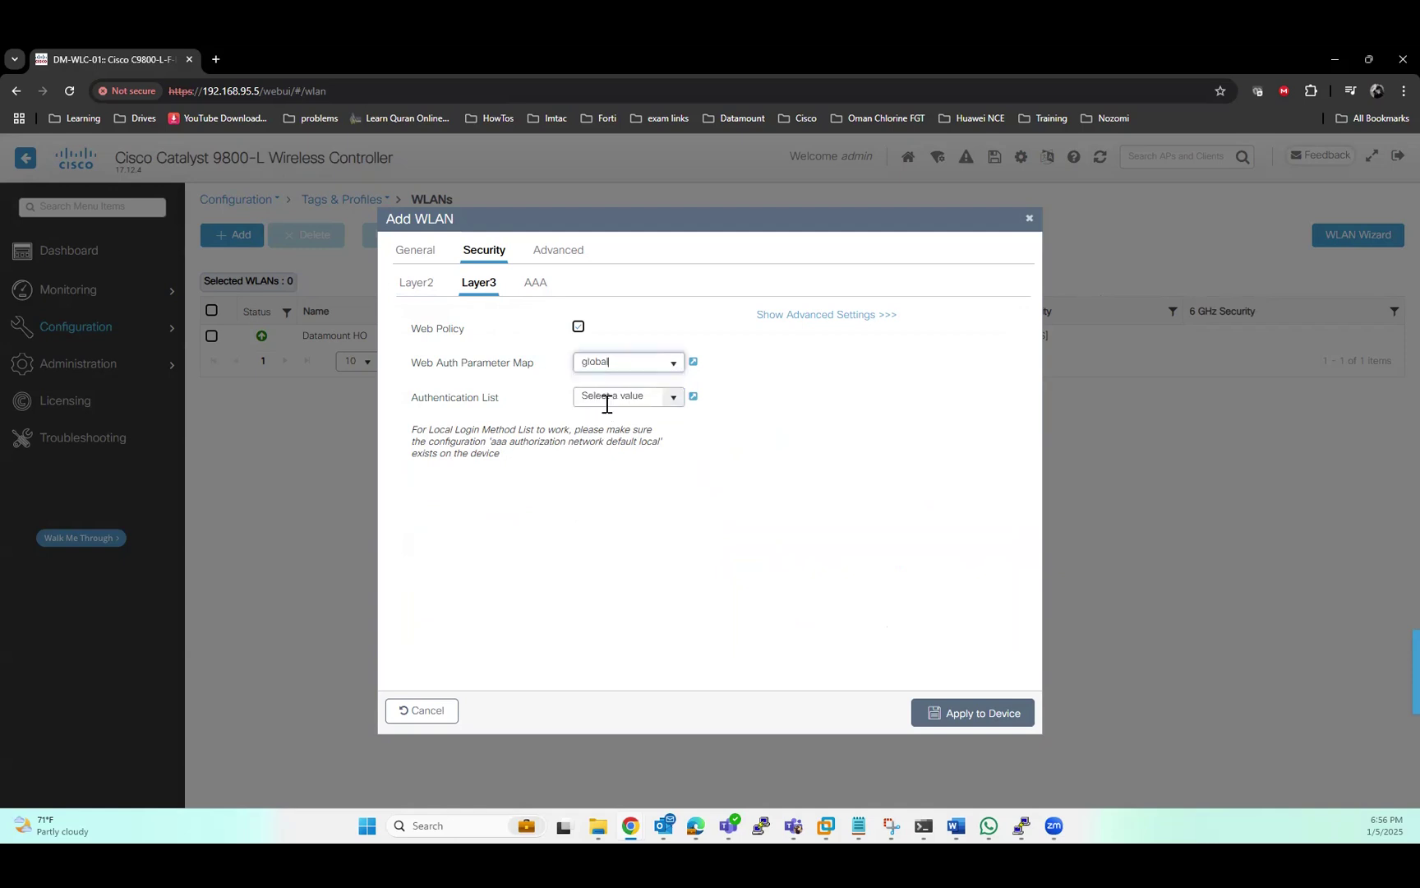
left_click(673, 402)
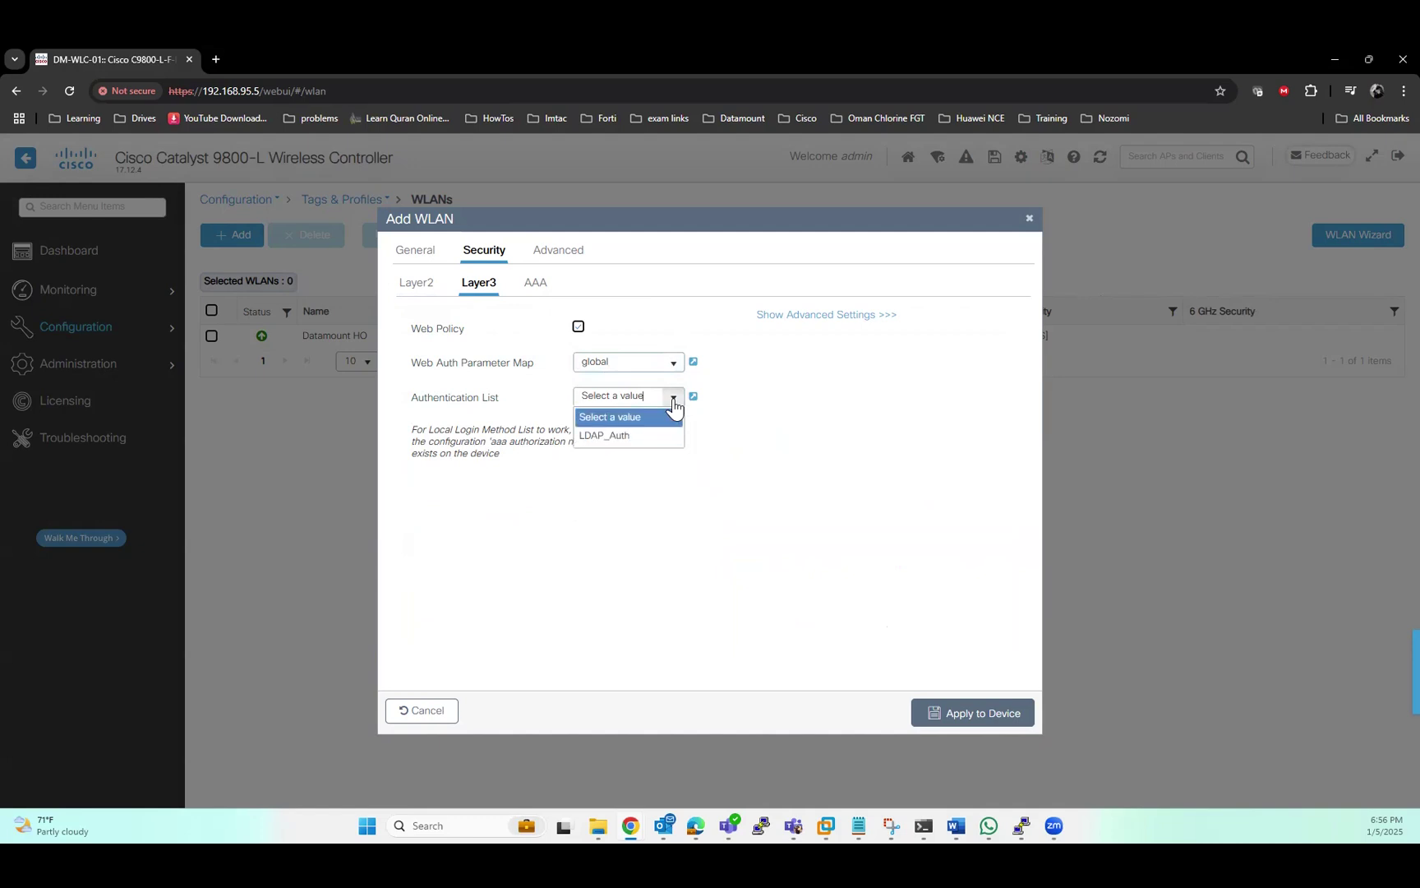
left_click(629, 436)
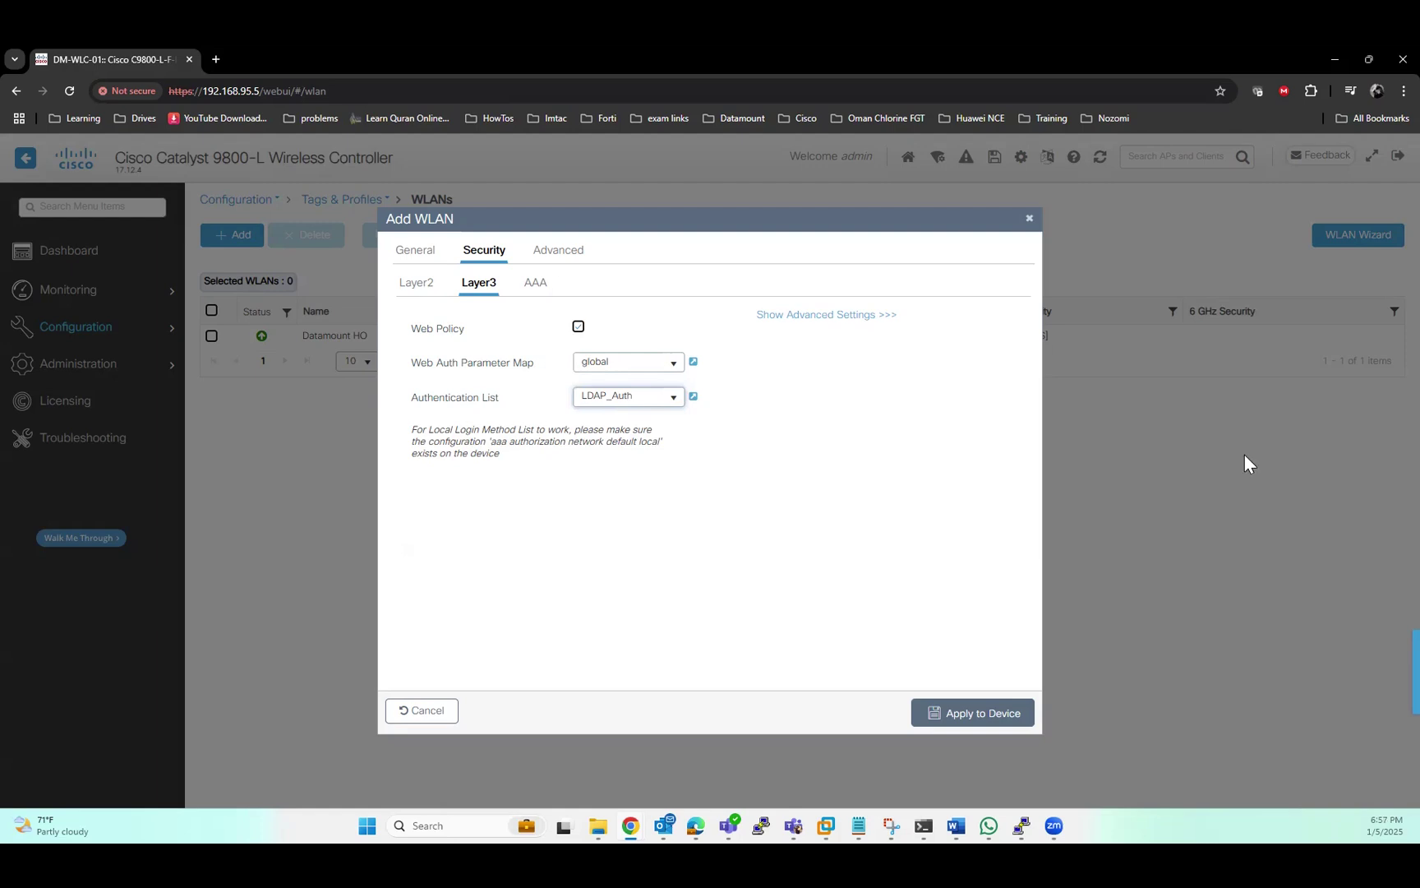
Turn off OWE Transition Mode to clear the error, apply the WLAN, and view Policy profiles
left_click(985, 717)
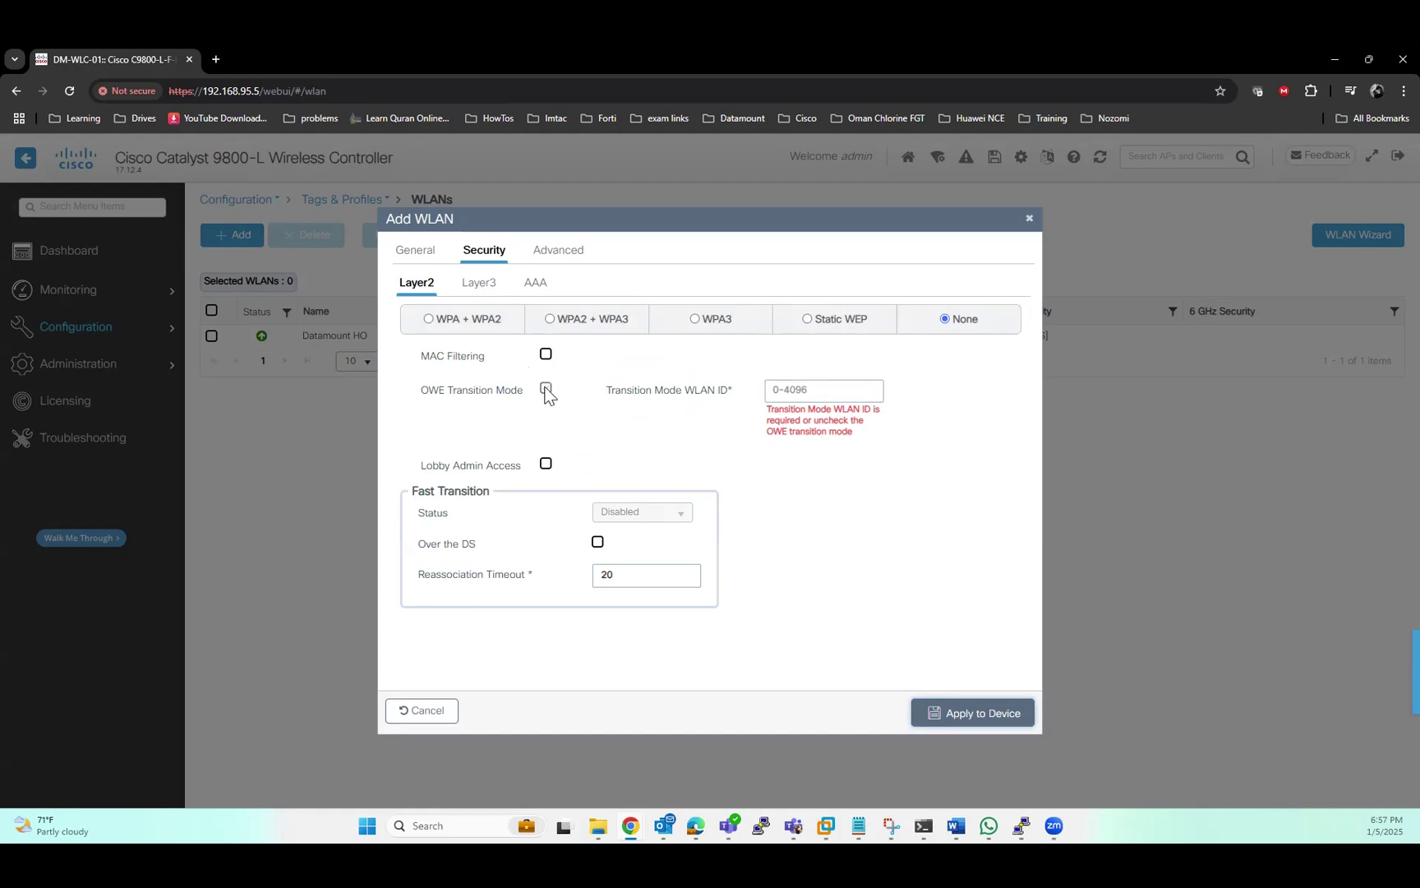
left_click_drag(418, 392, 852, 384)
left_click(631, 421)
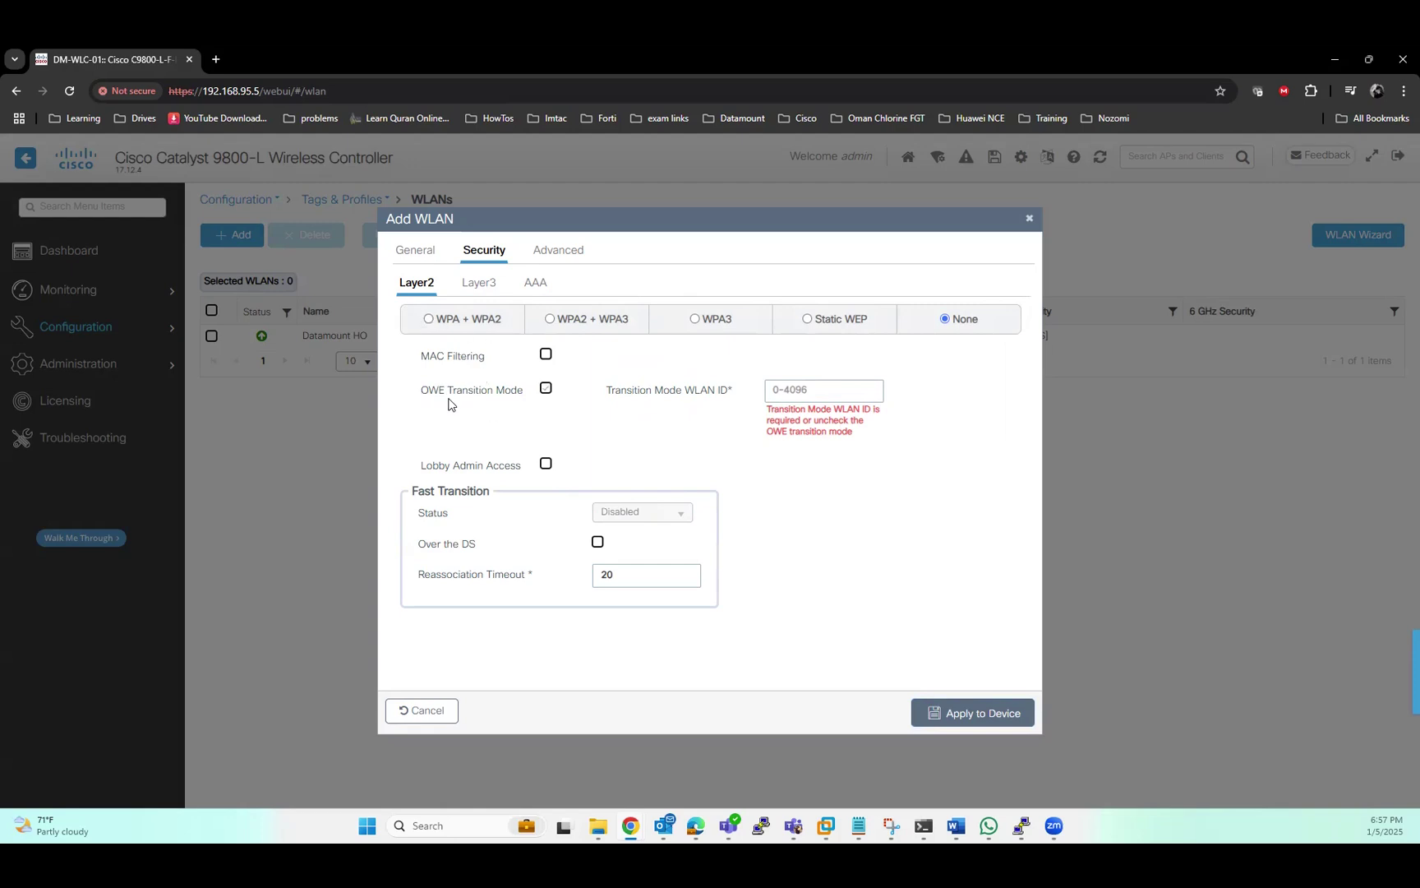
left_click(546, 390)
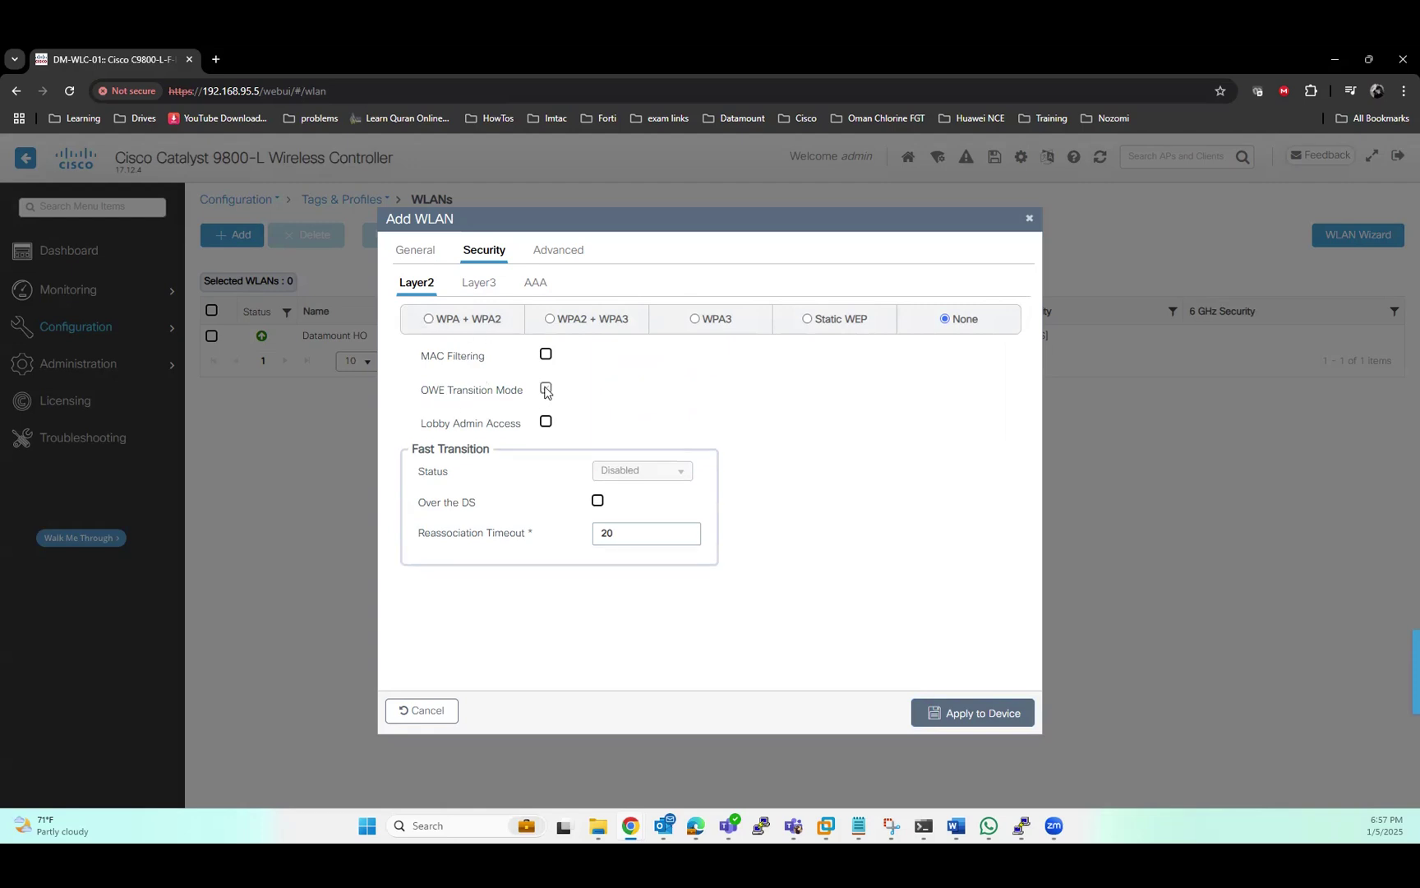
left_click(1002, 717)
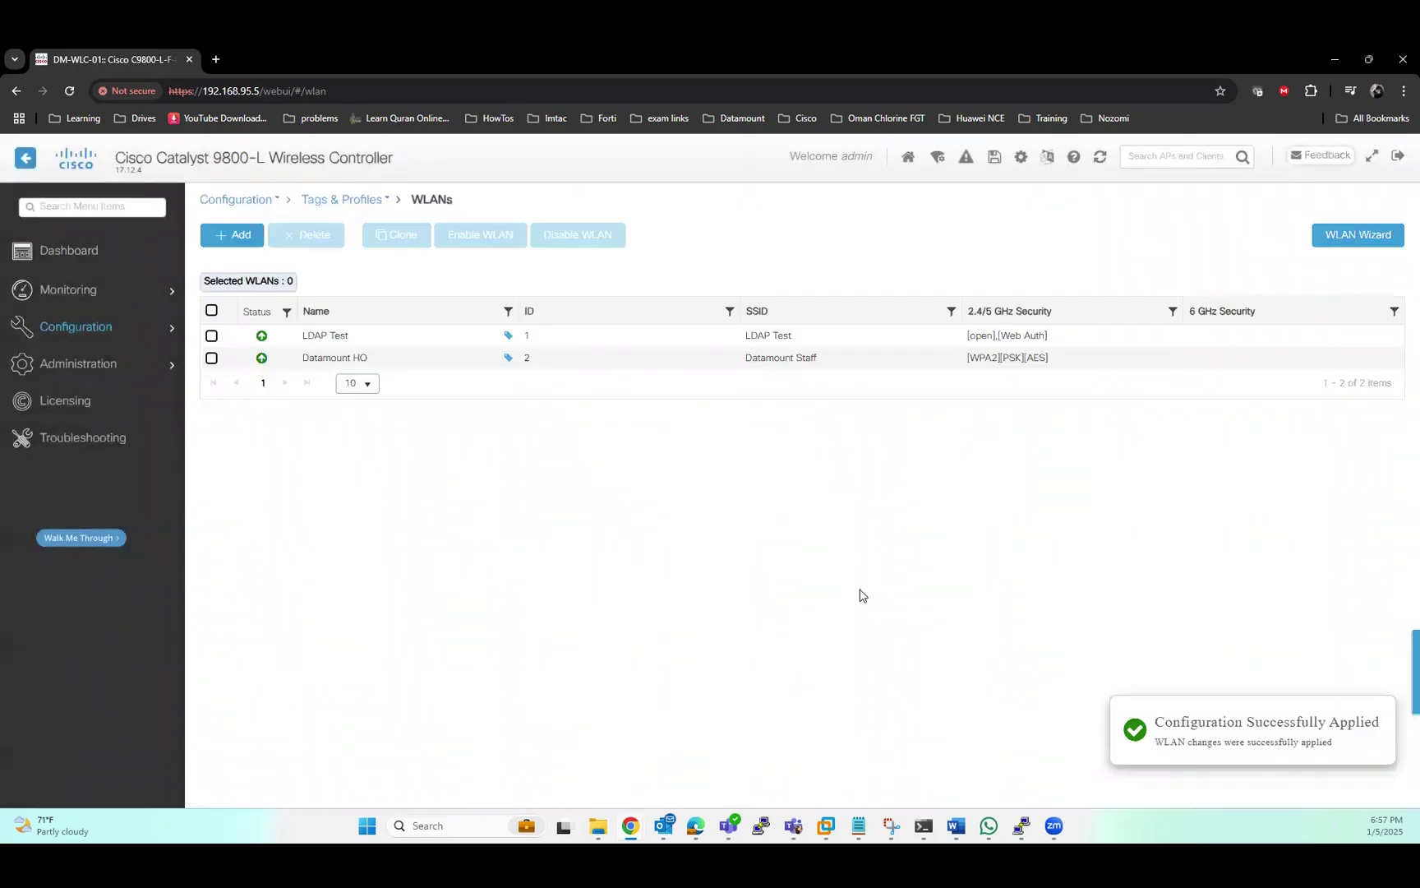
mouse_move(130, 328)
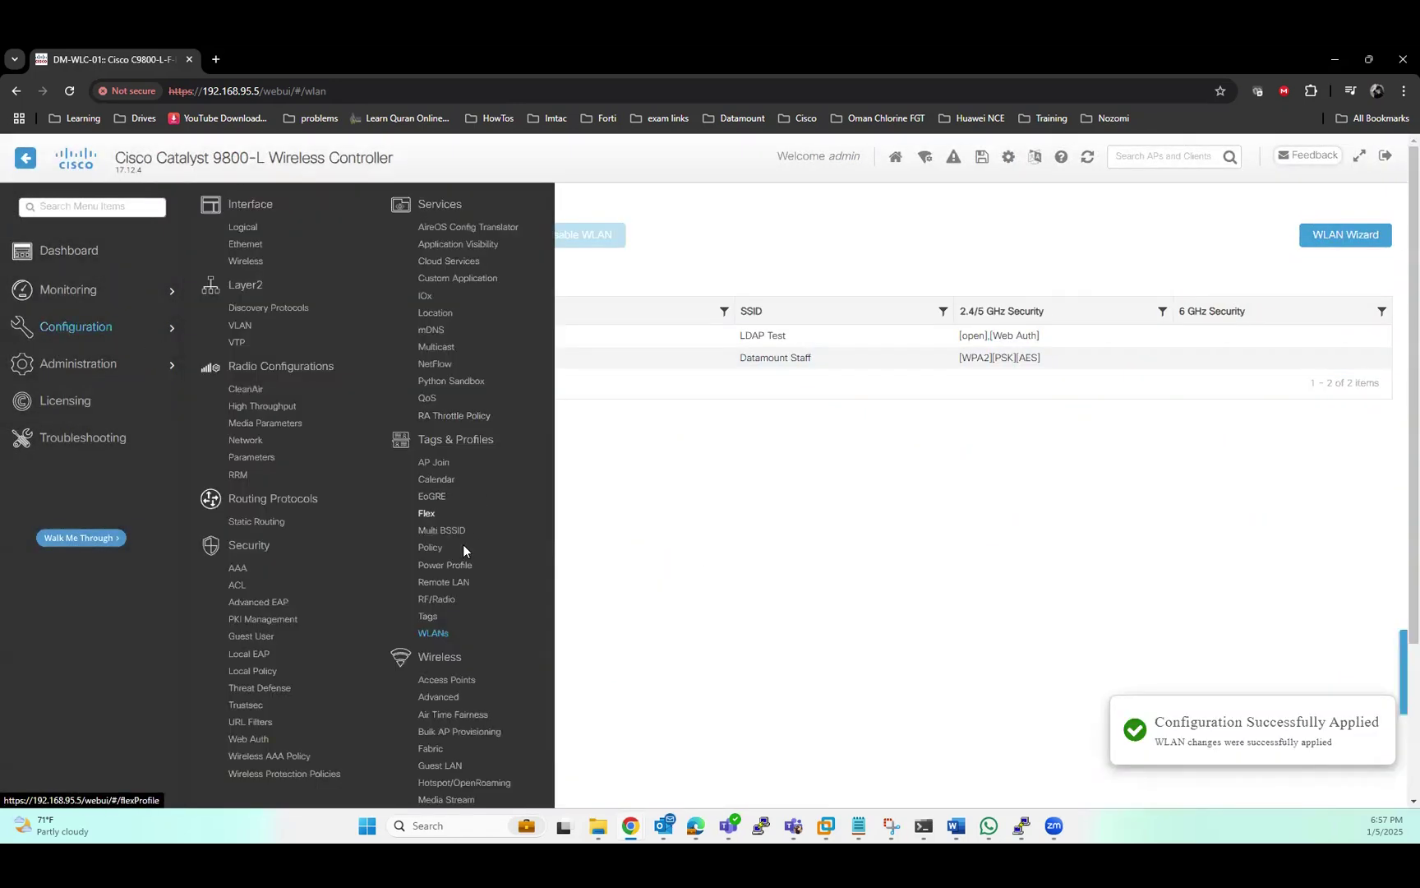
left_click(429, 547)
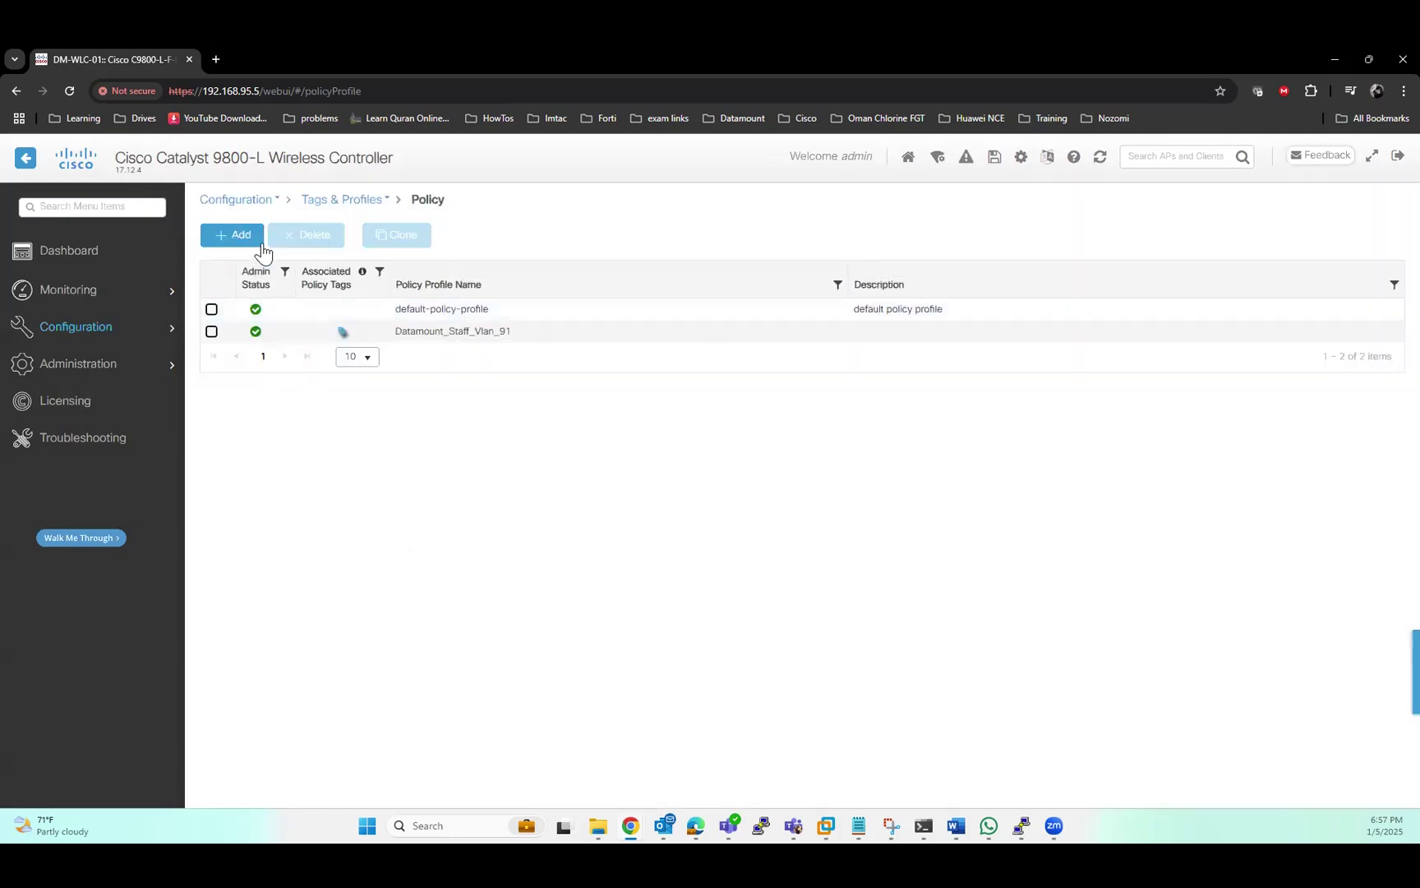
Add policy profile 'LDAP_Policy', enabled, with VLAN Wireless_Guest, and apply it to the device
left_click(255, 240)
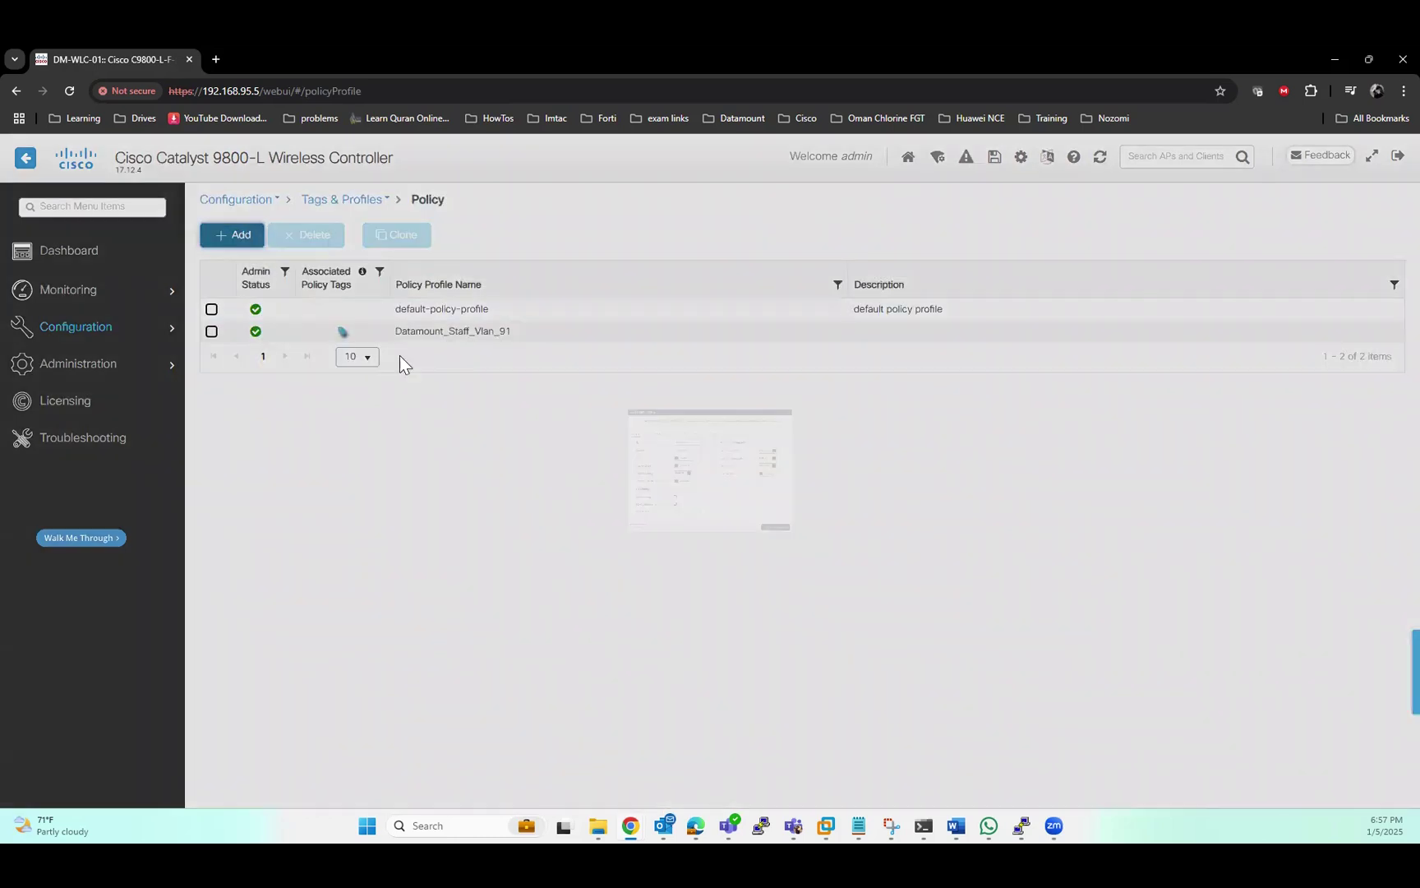
left_click(603, 352)
type("LDAP")
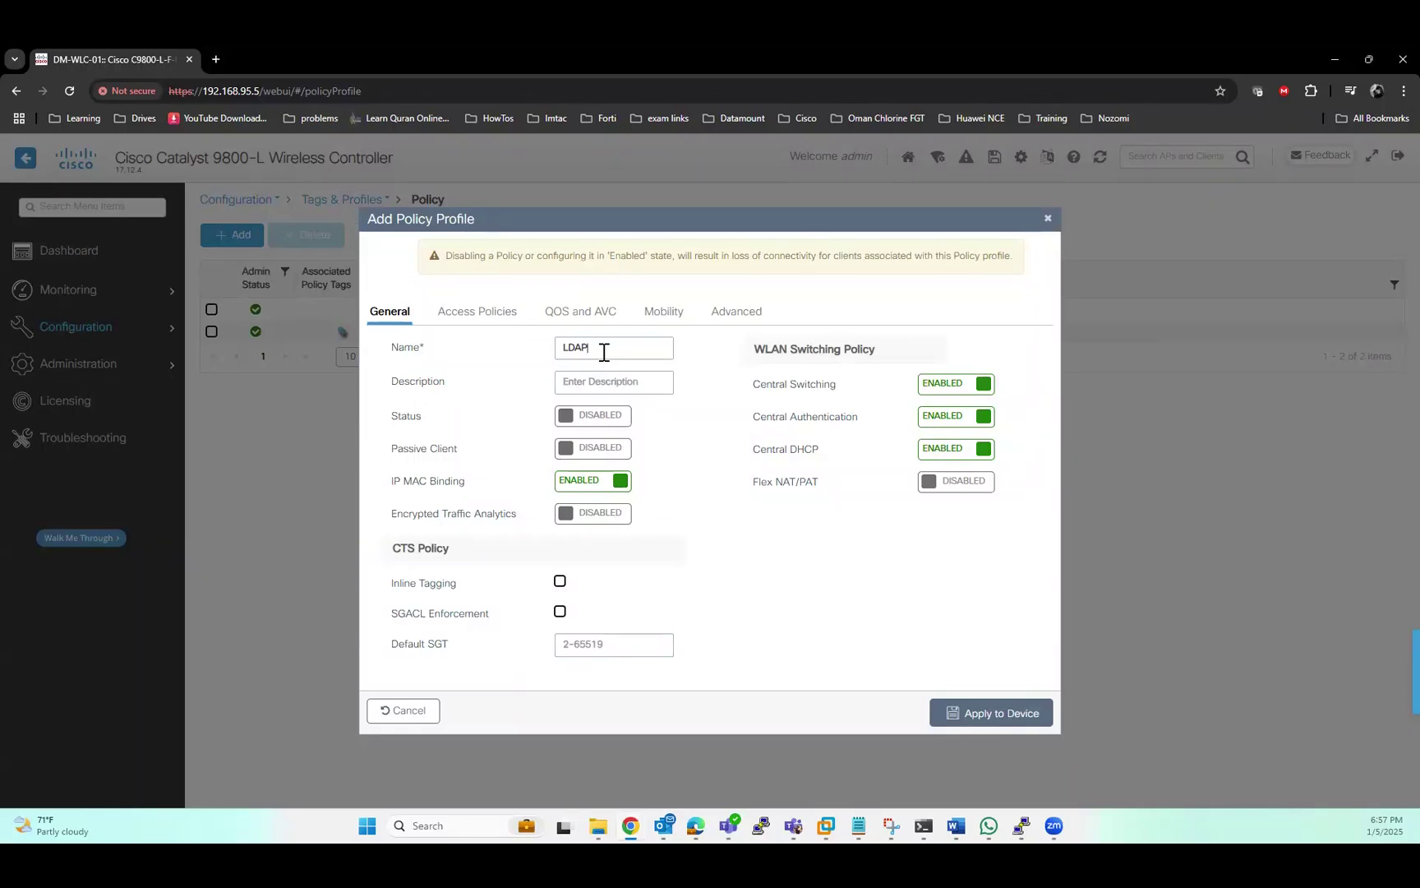
type("_Policy")
left_click(595, 427)
left_click(480, 317)
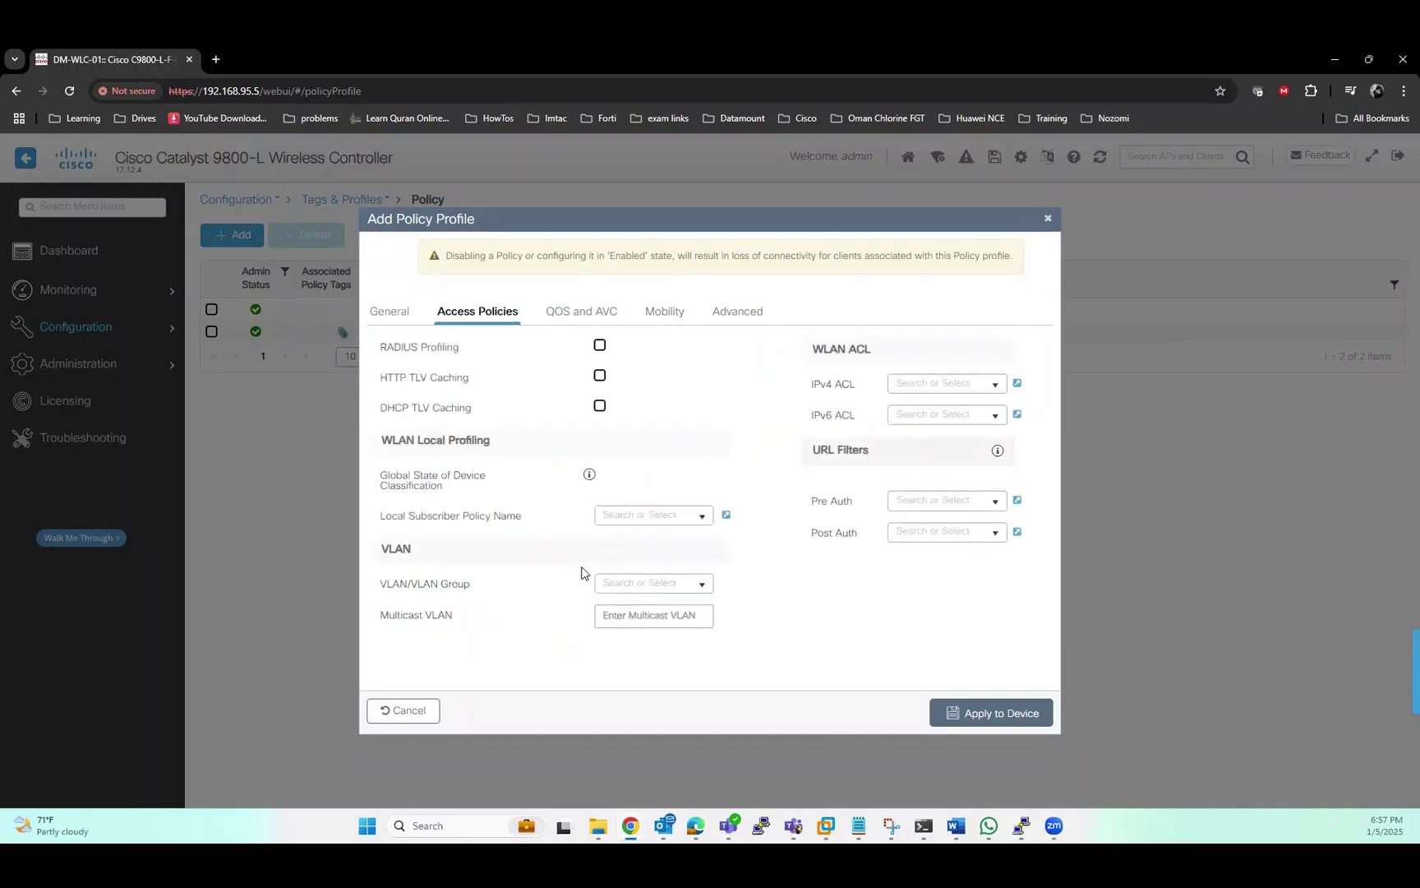
left_click(703, 585)
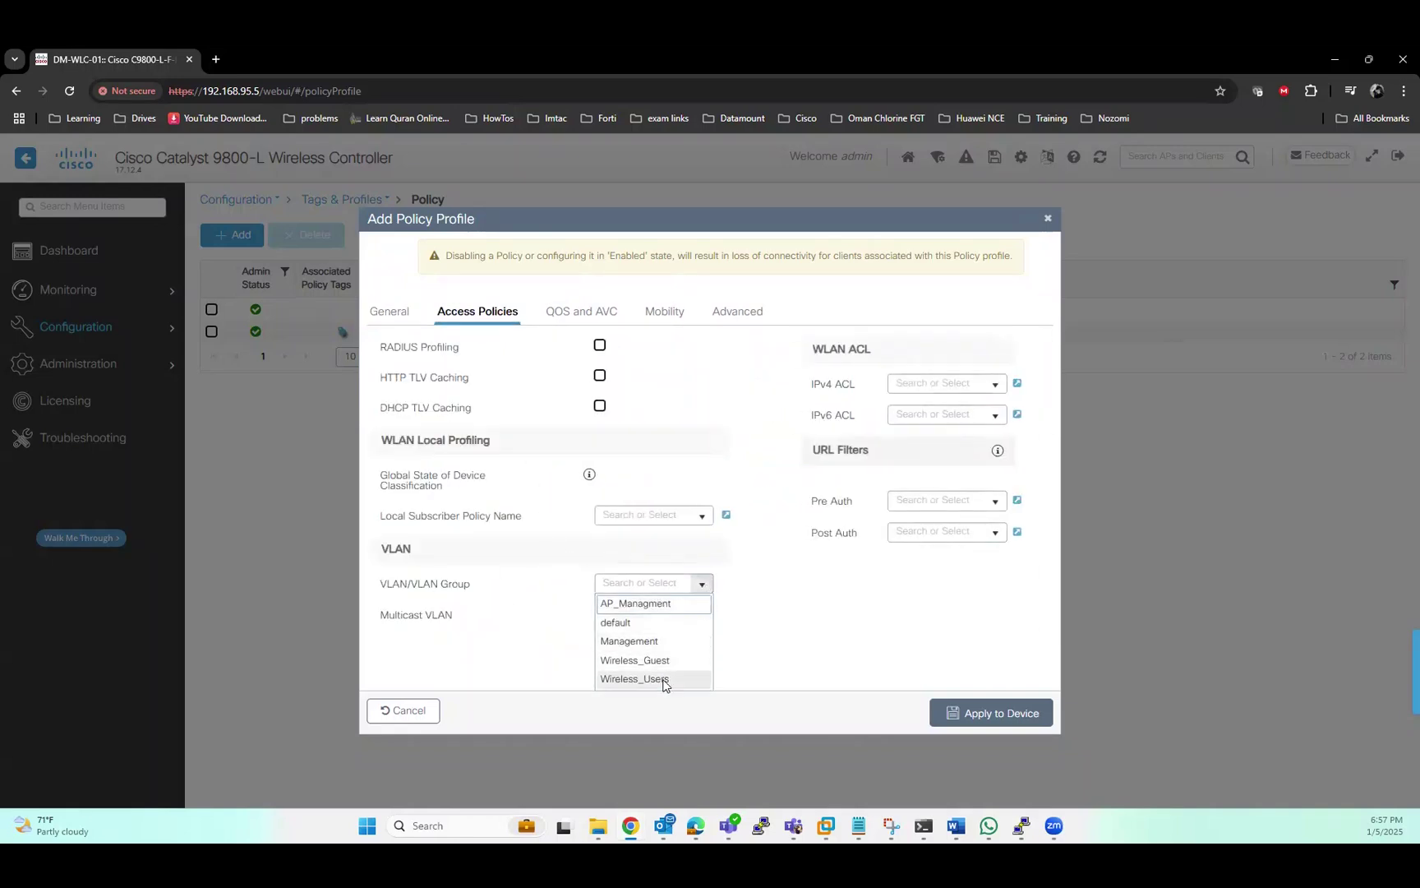
left_click(657, 663)
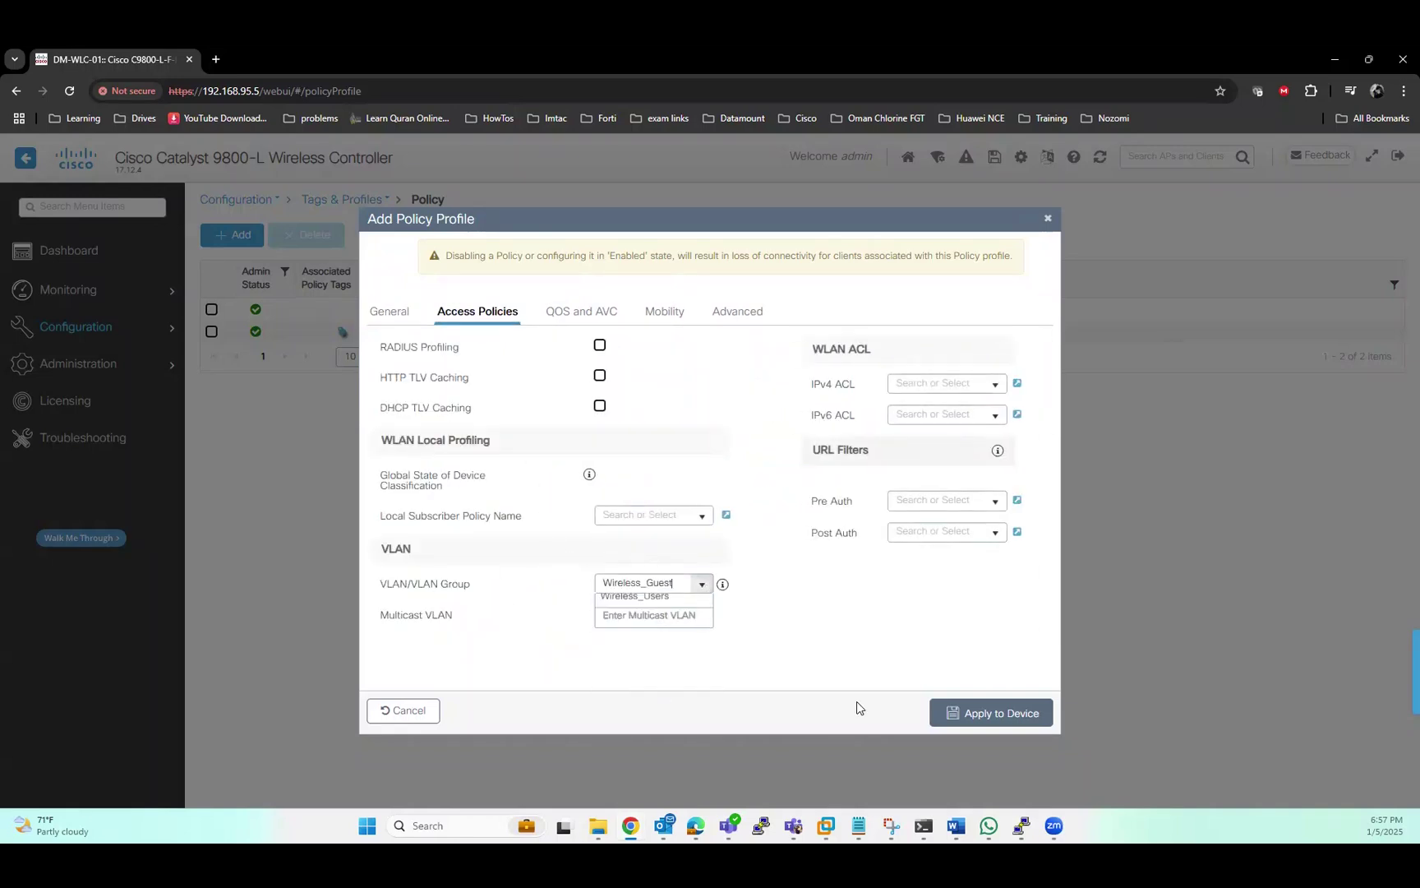
left_click(985, 713)
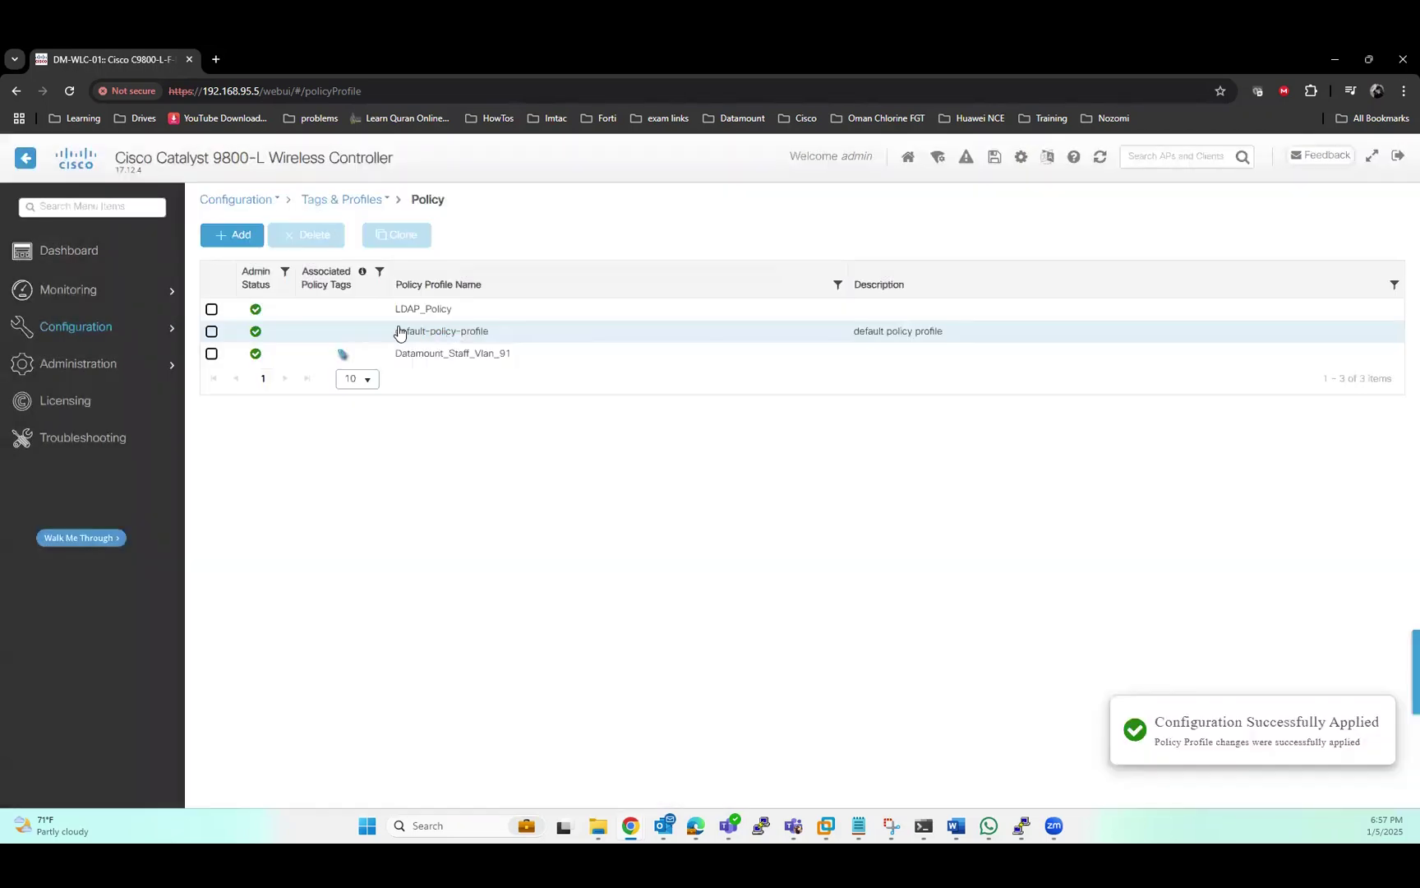
In the Datamount Al Bandar Policy tag, map WLAN LDAP Test to LDAP_Policy and apply it to the device
mouse_move(132, 331)
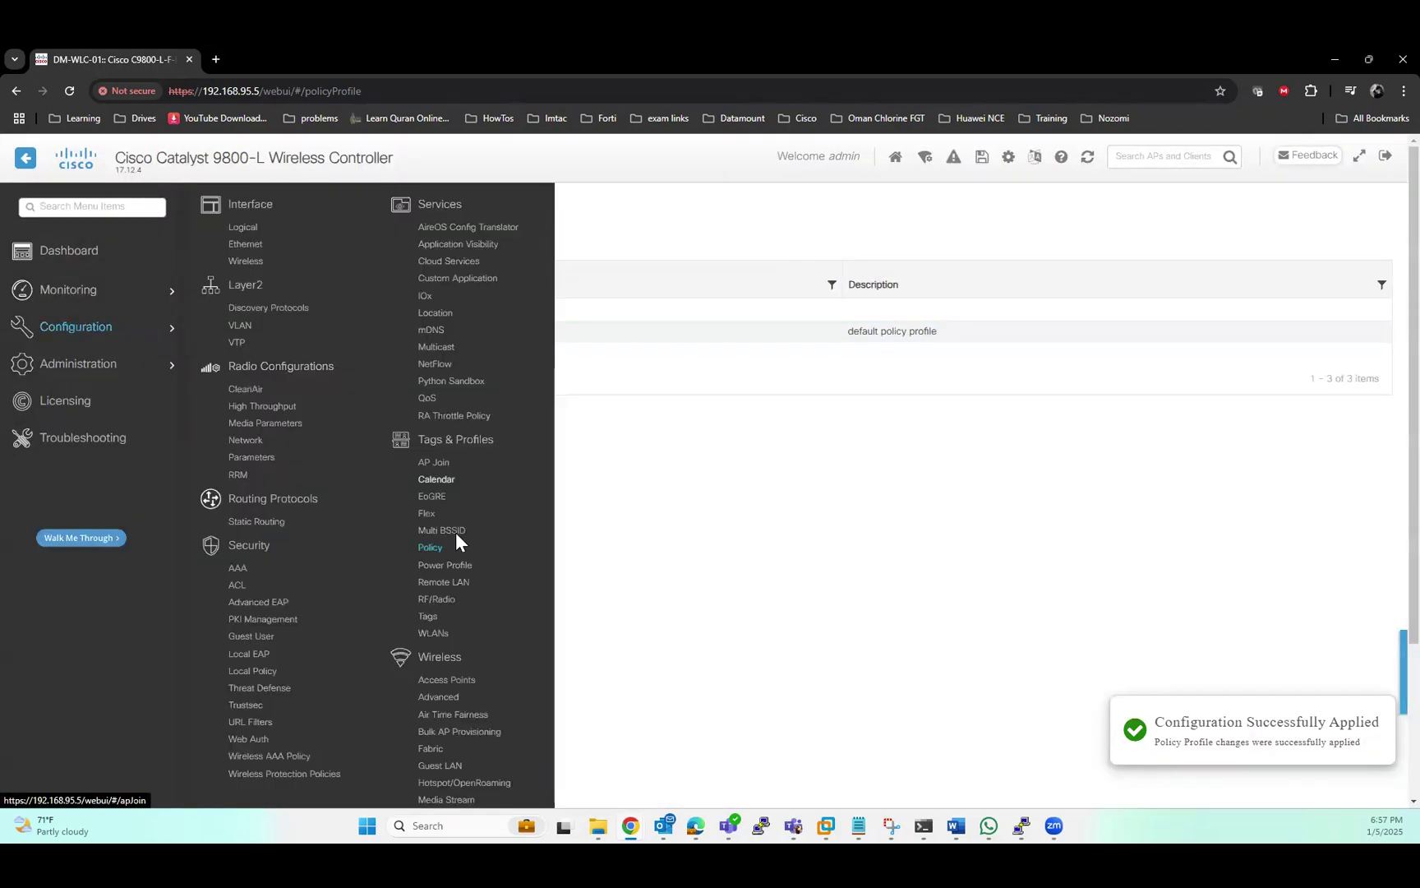
left_click(429, 616)
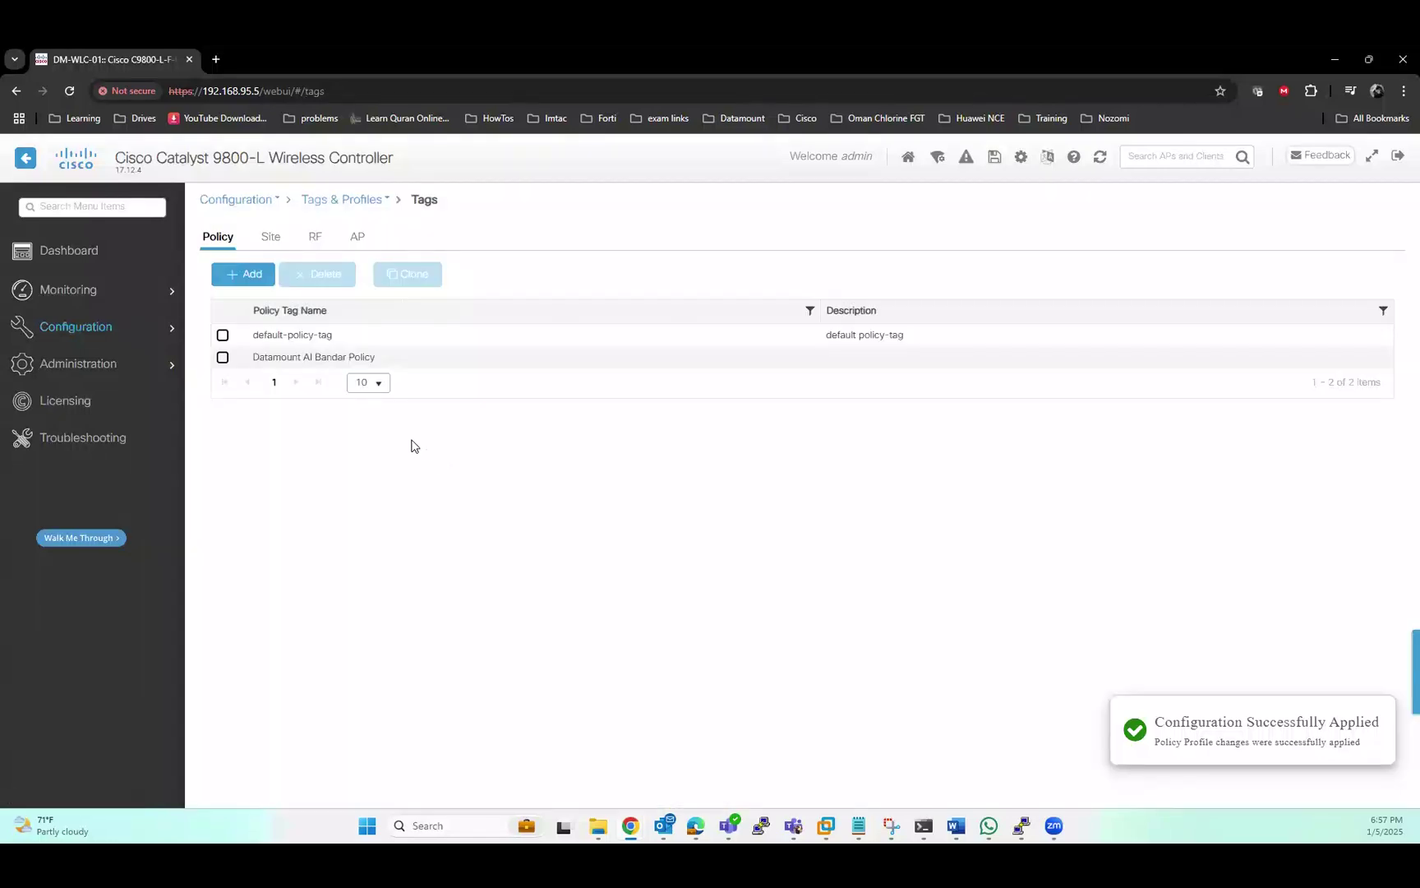
left_click(318, 357)
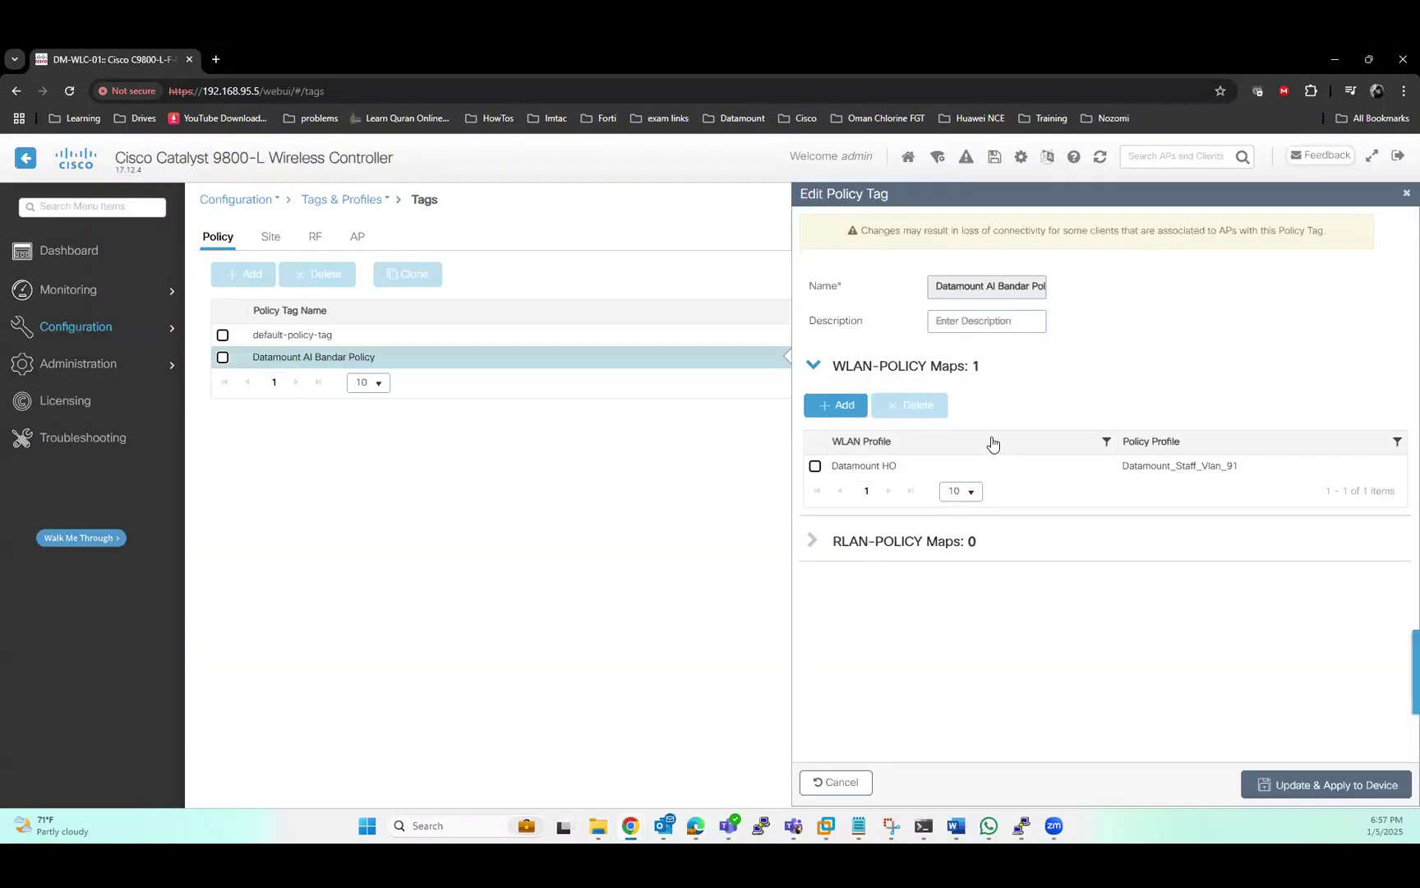
left_click(837, 407)
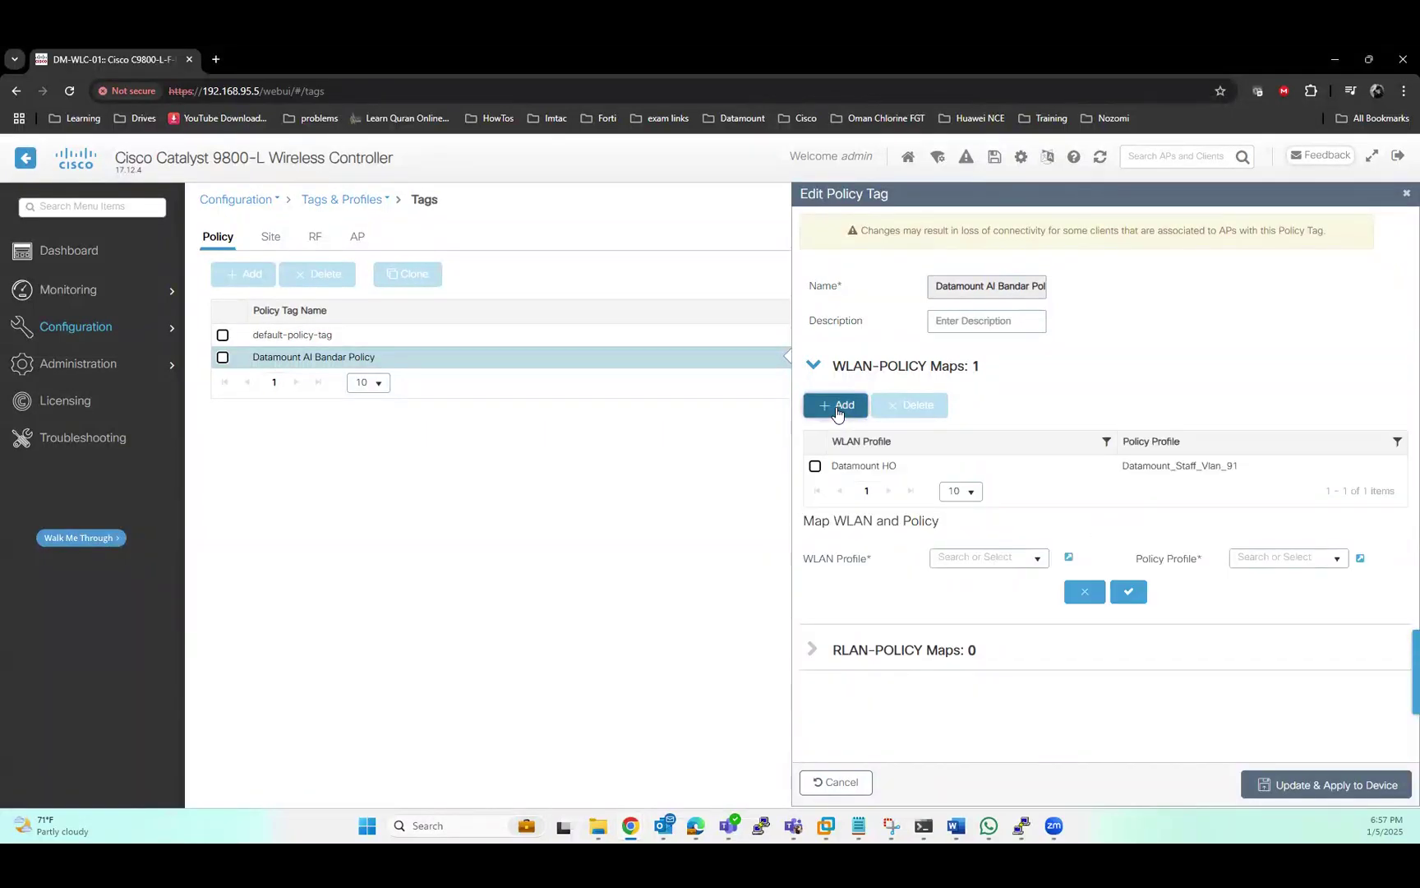
left_click(1037, 558)
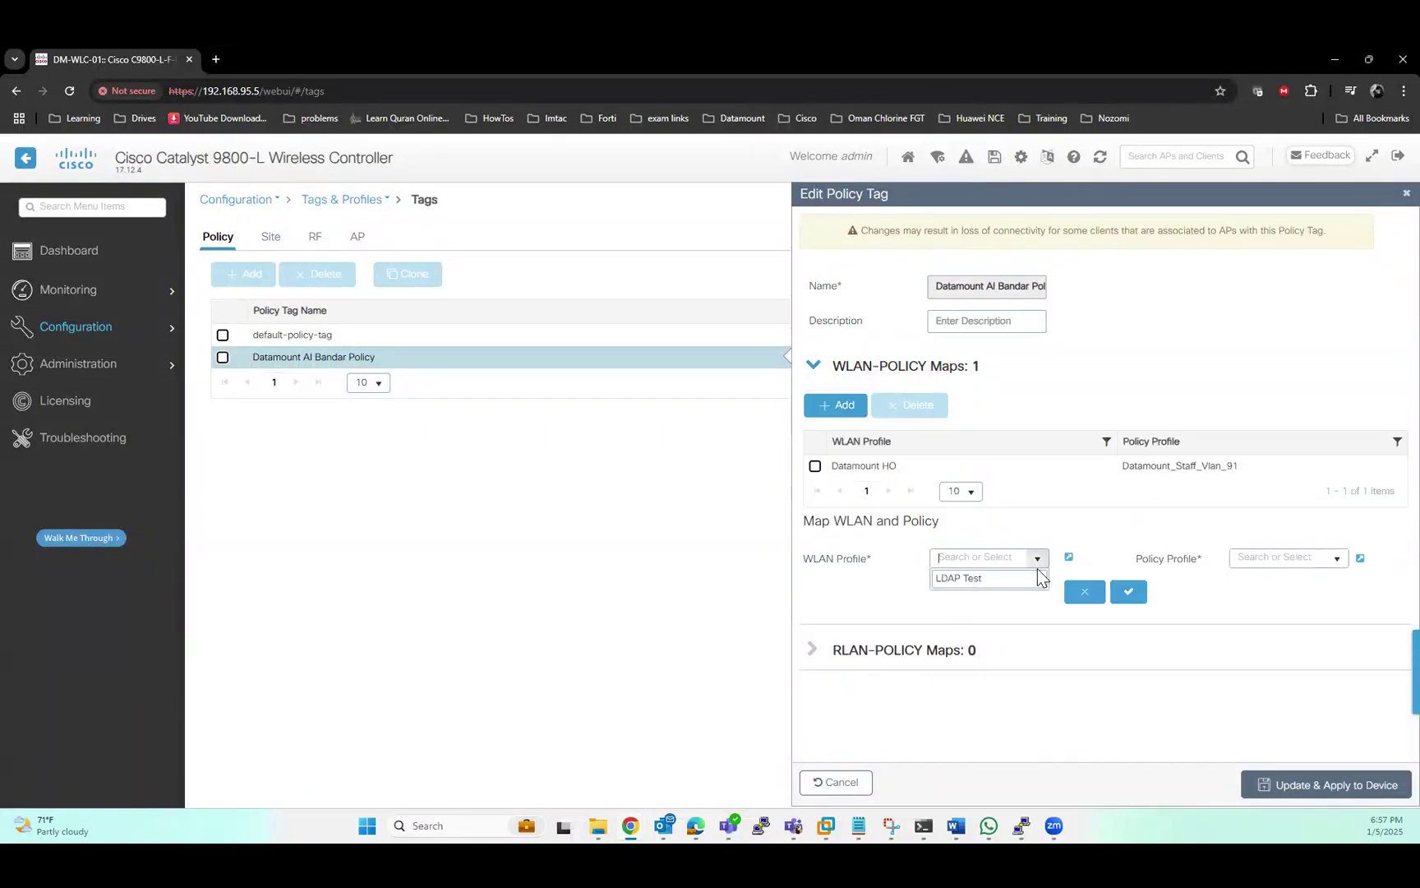
left_click(998, 579)
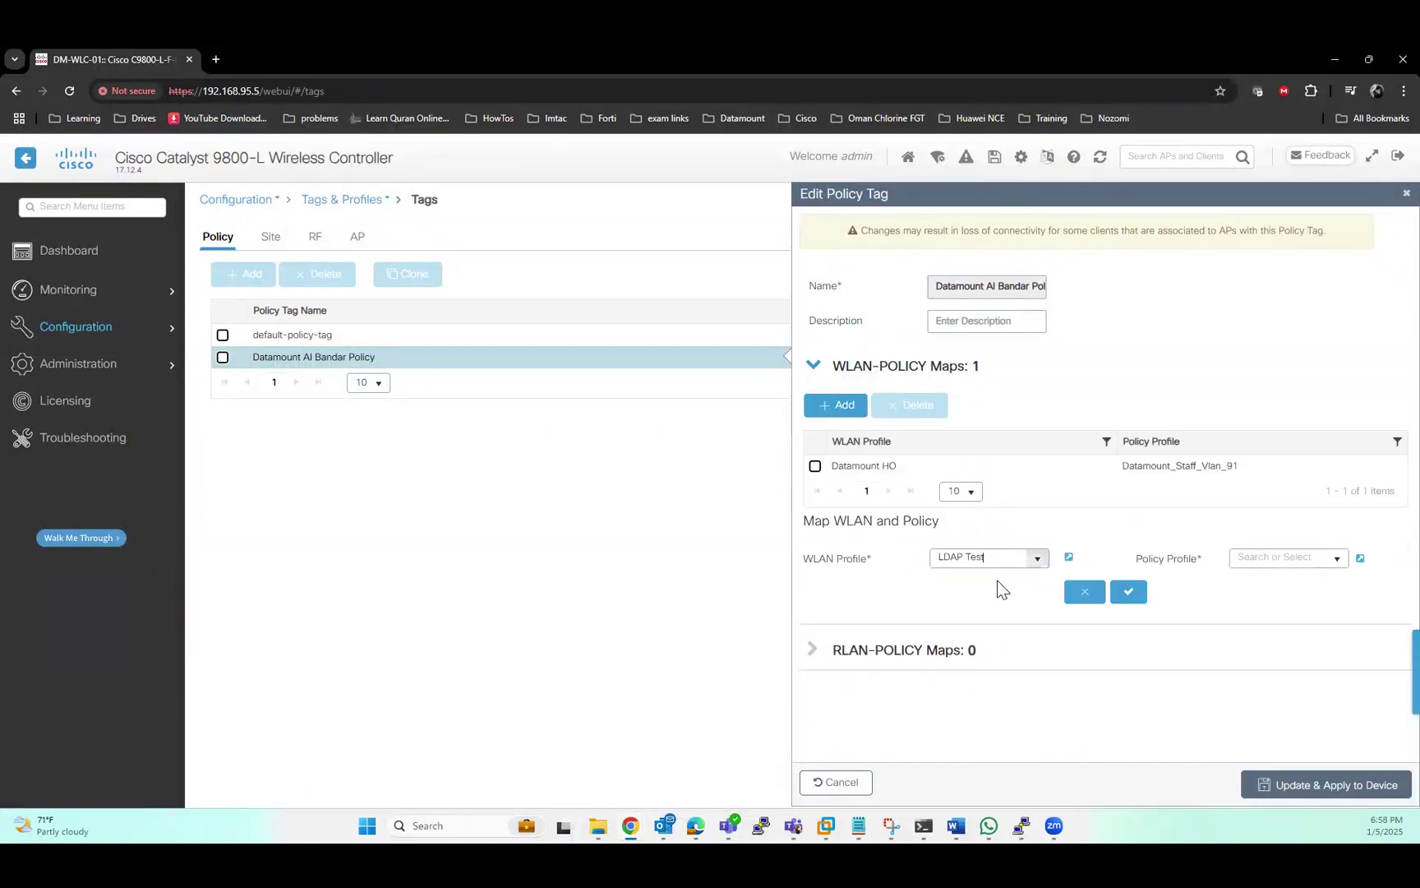
left_click(1335, 559)
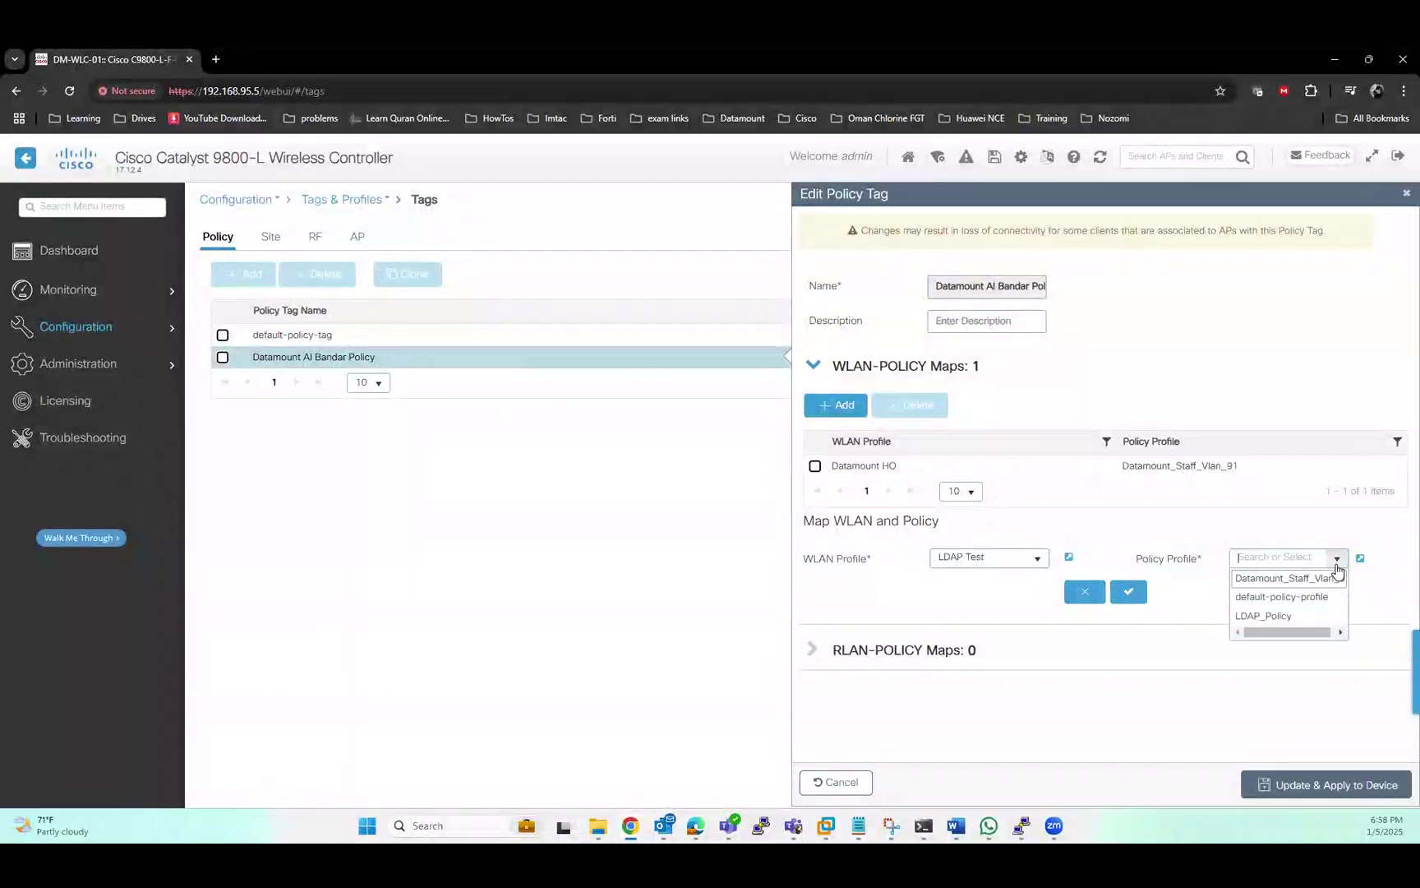
left_click(1286, 616)
left_click(1139, 595)
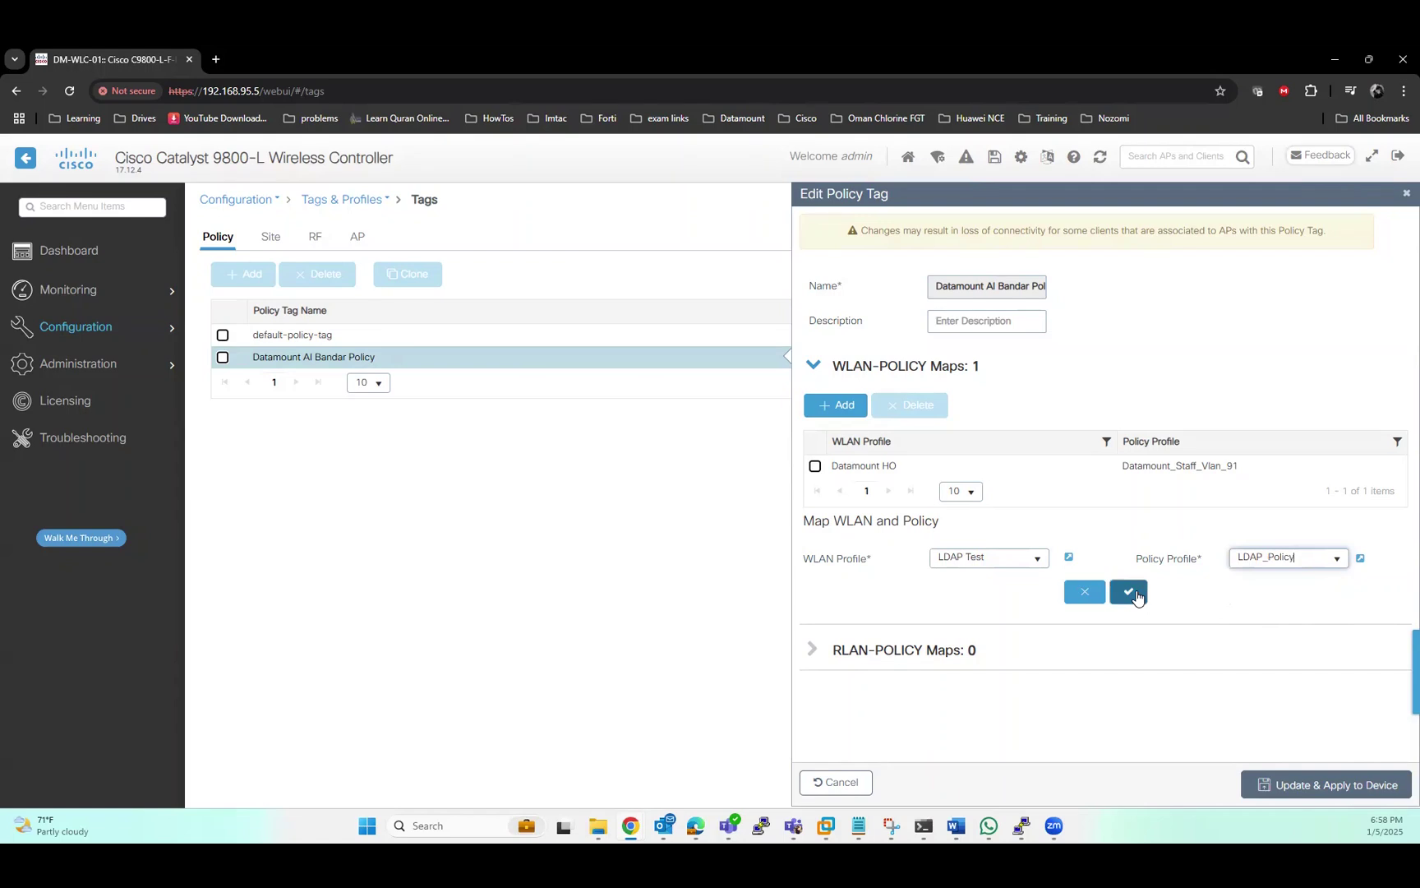
left_click(1130, 592)
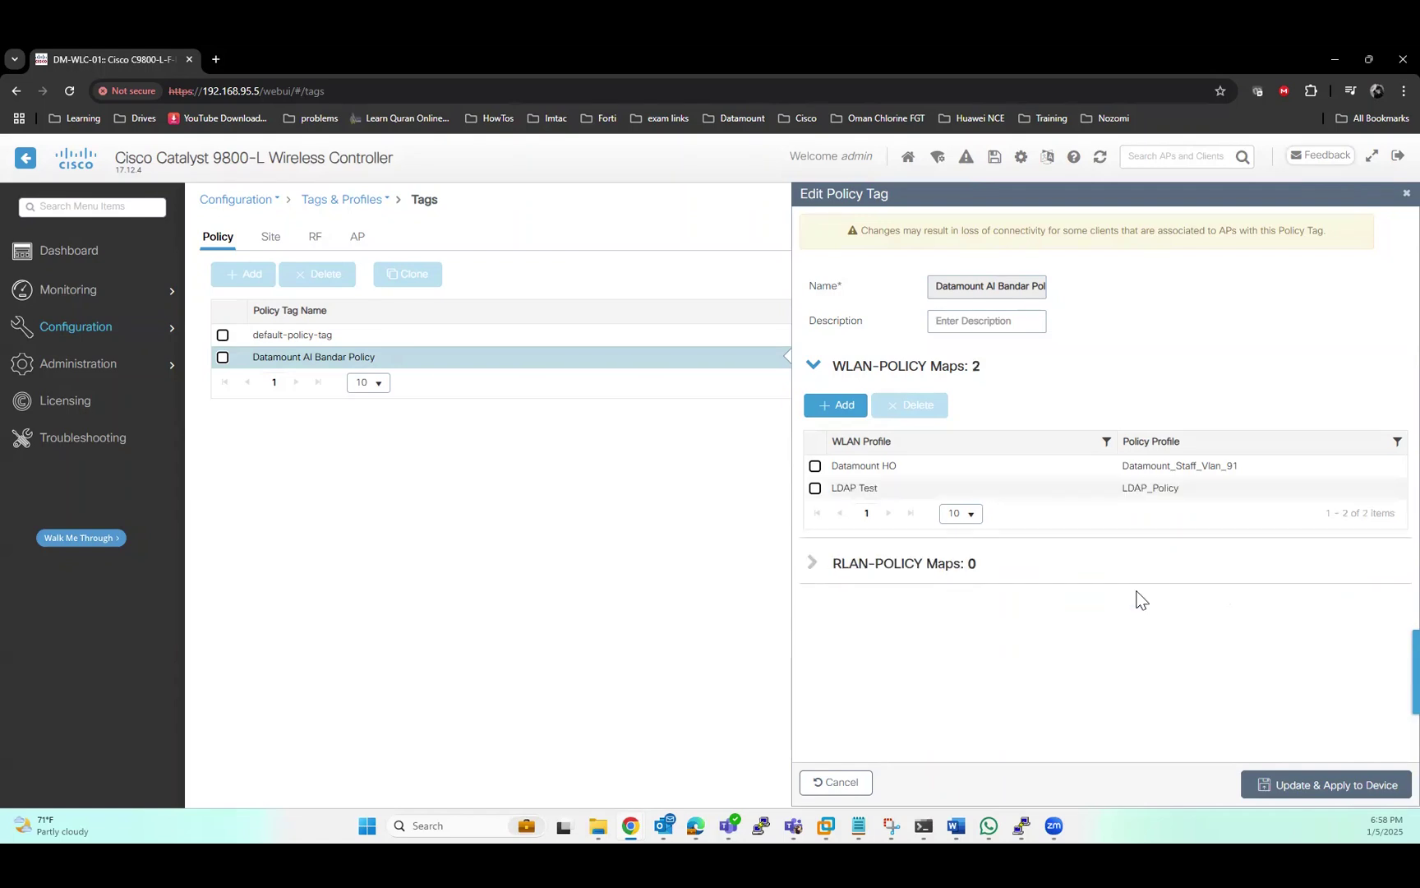
left_click(1312, 784)
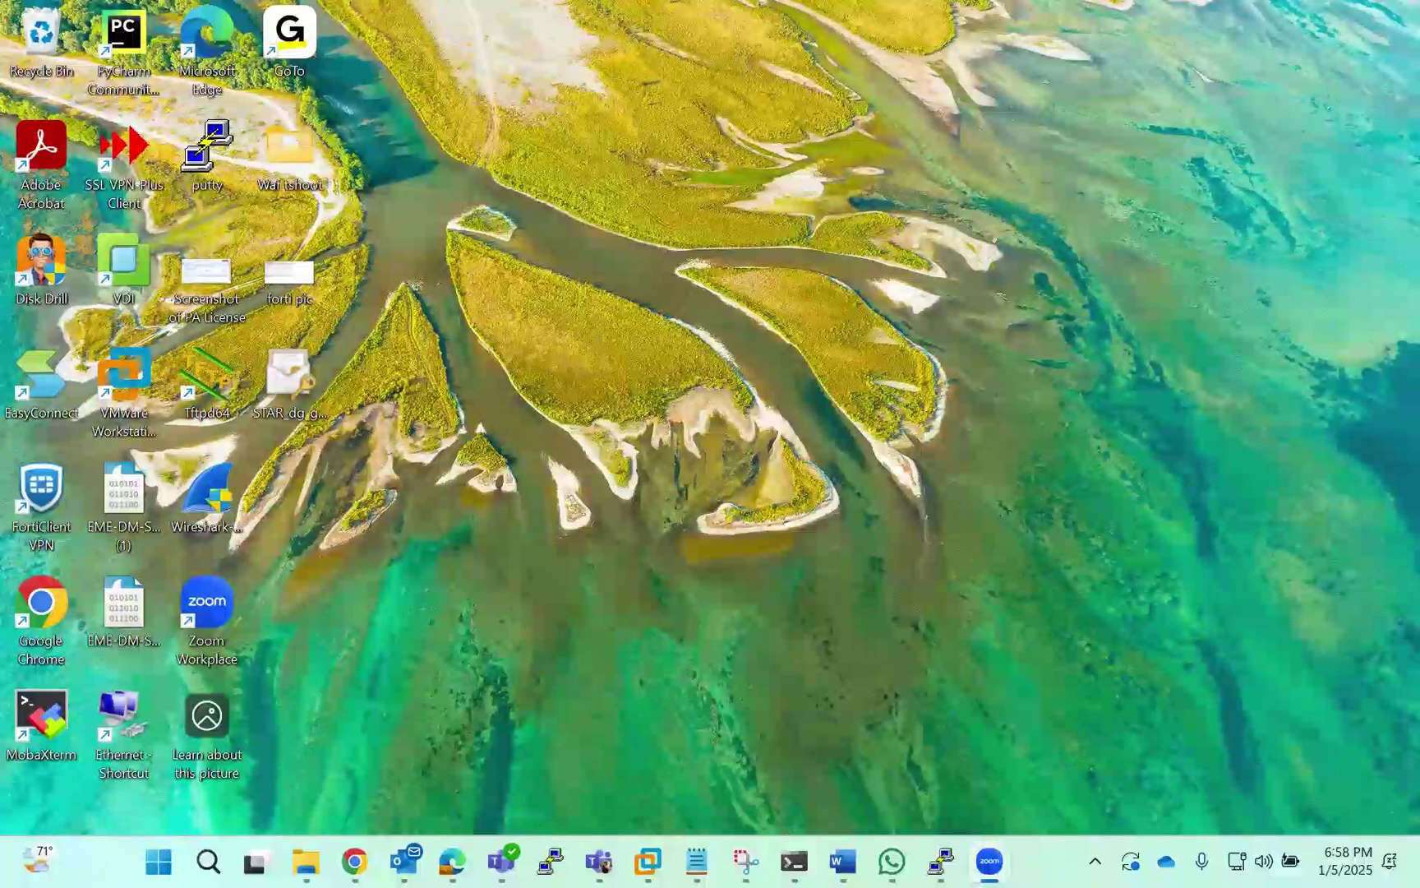
From Windows Quick Settings, connect the laptop to the open 'LDAP Test' Wi-Fi network
left_click(1245, 861)
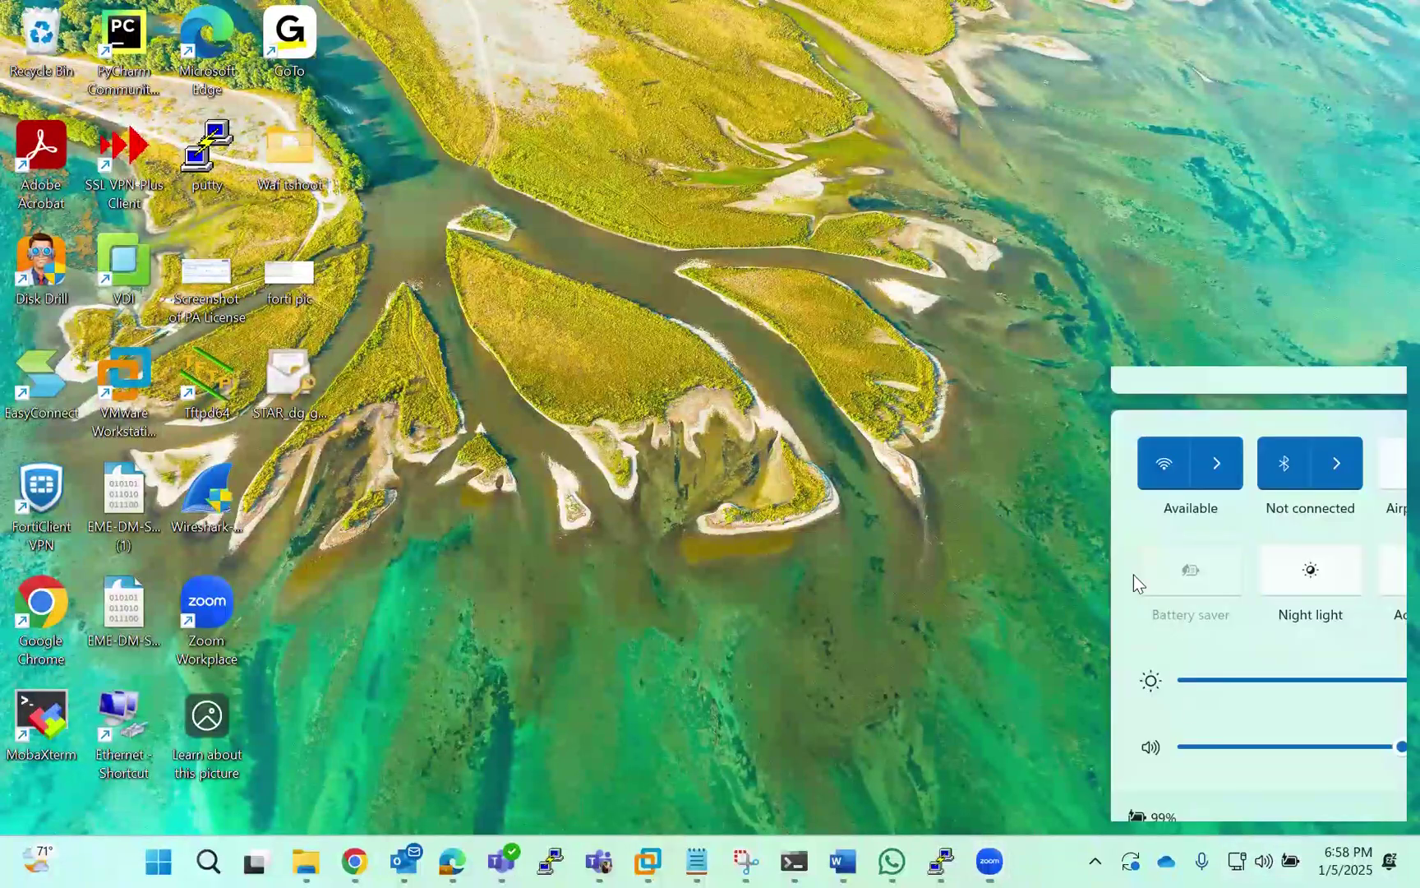
left_click(1238, 860)
key("super+a")
left_click(1111, 436)
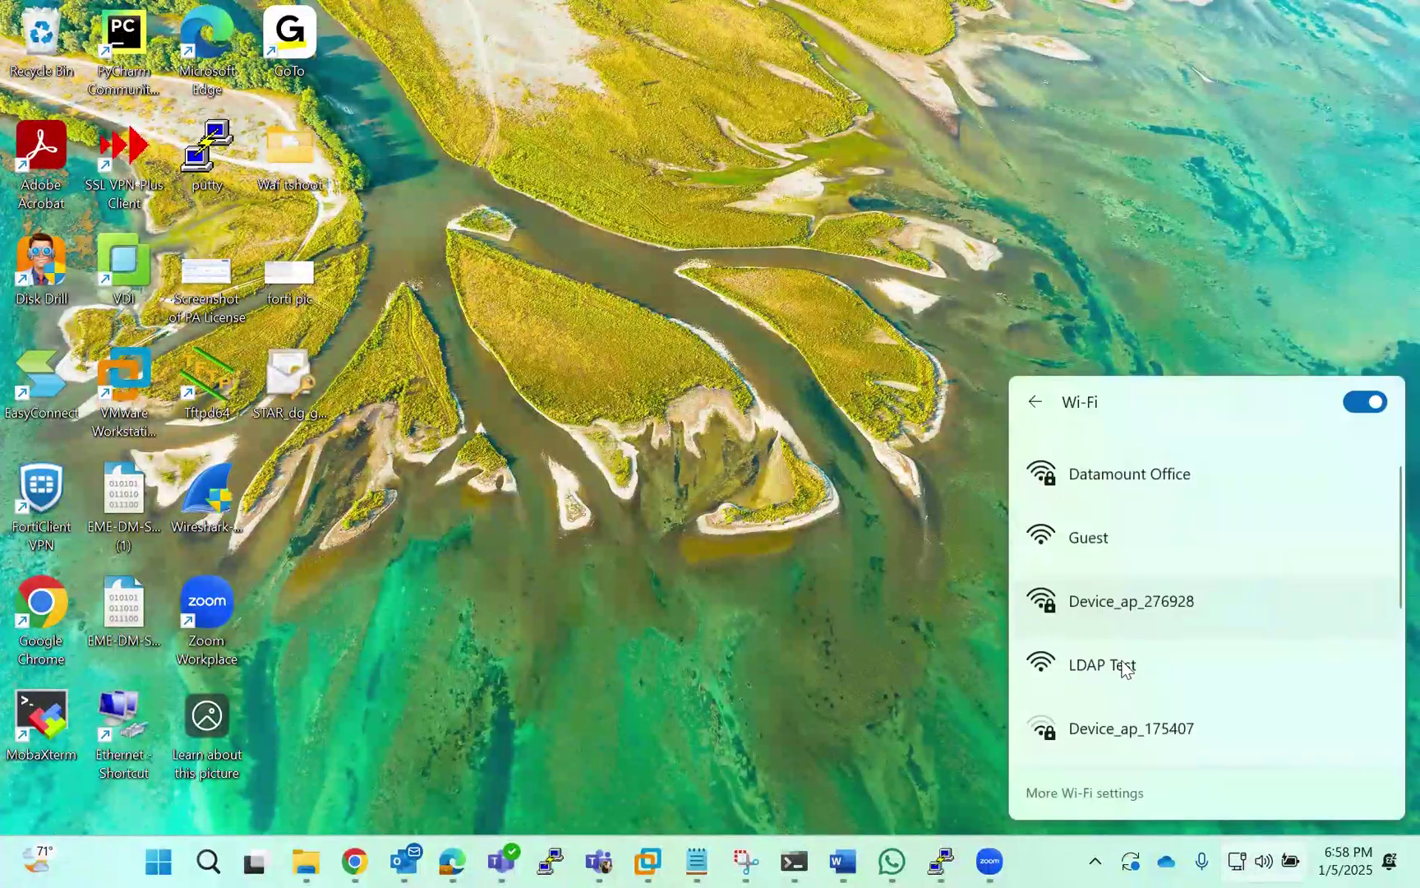
left_click(1126, 662)
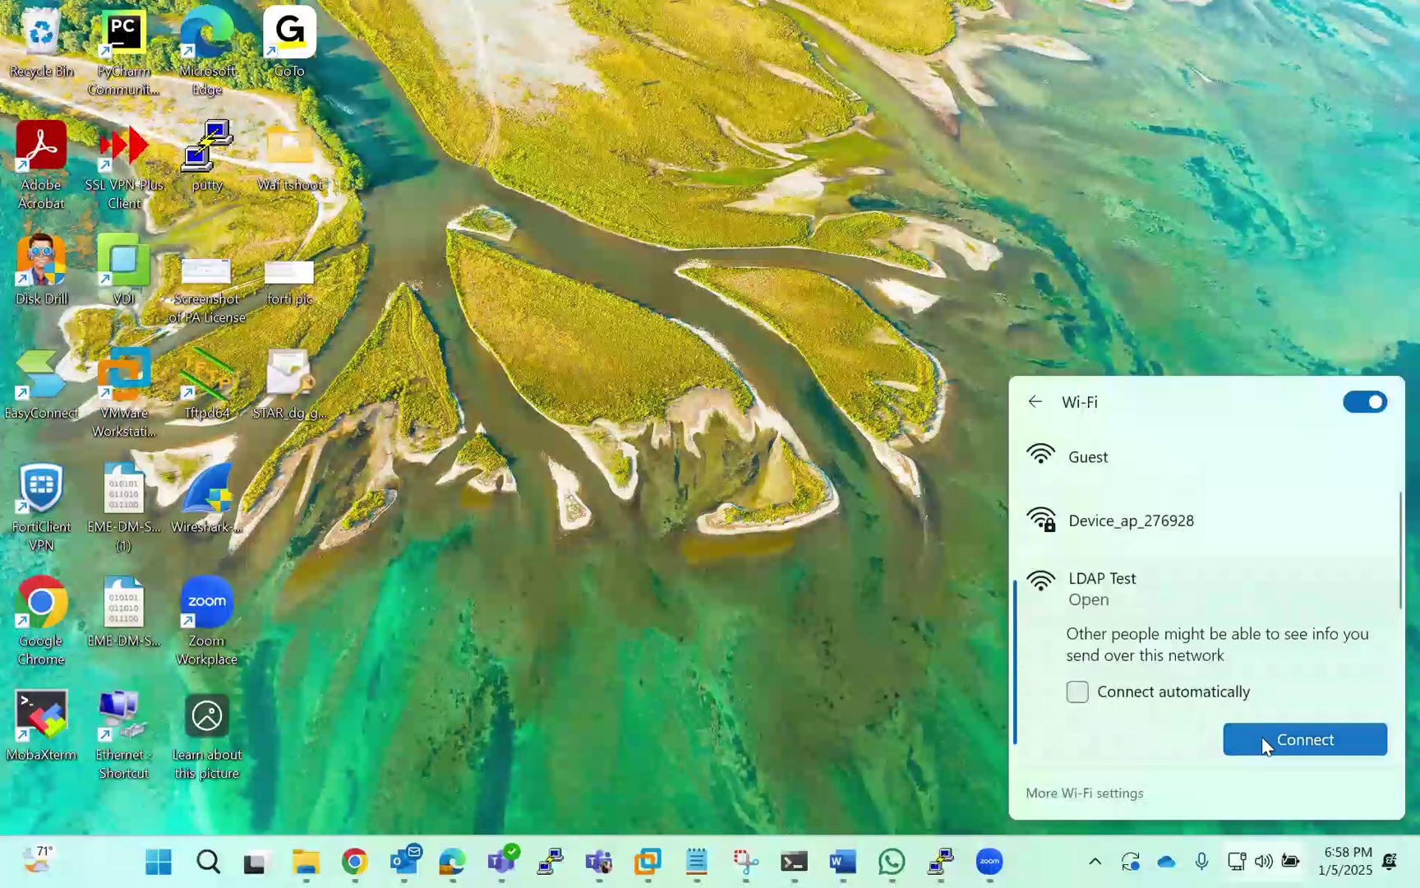
left_click(1261, 736)
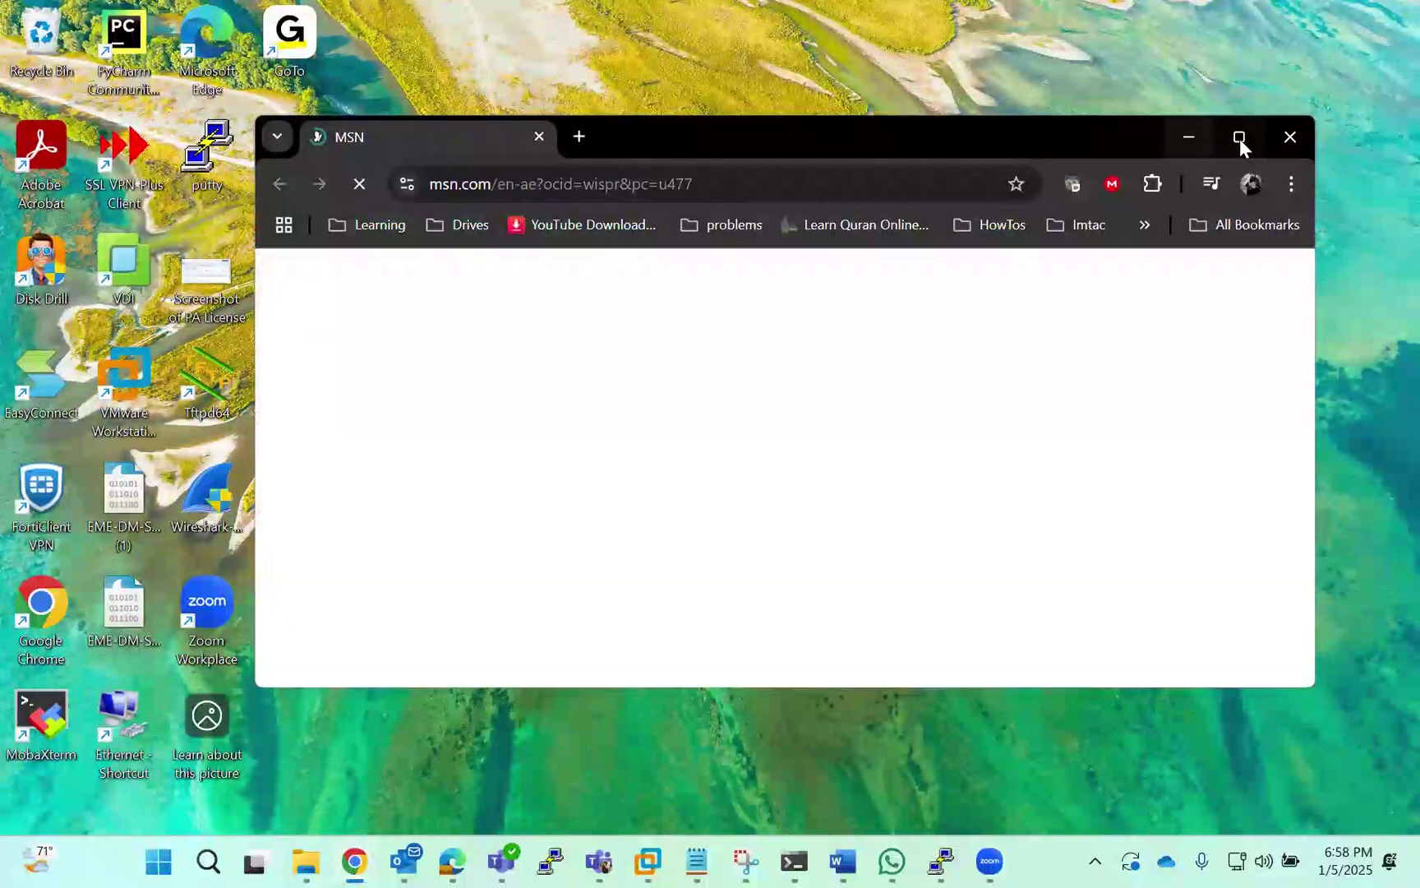
left_click(1239, 139)
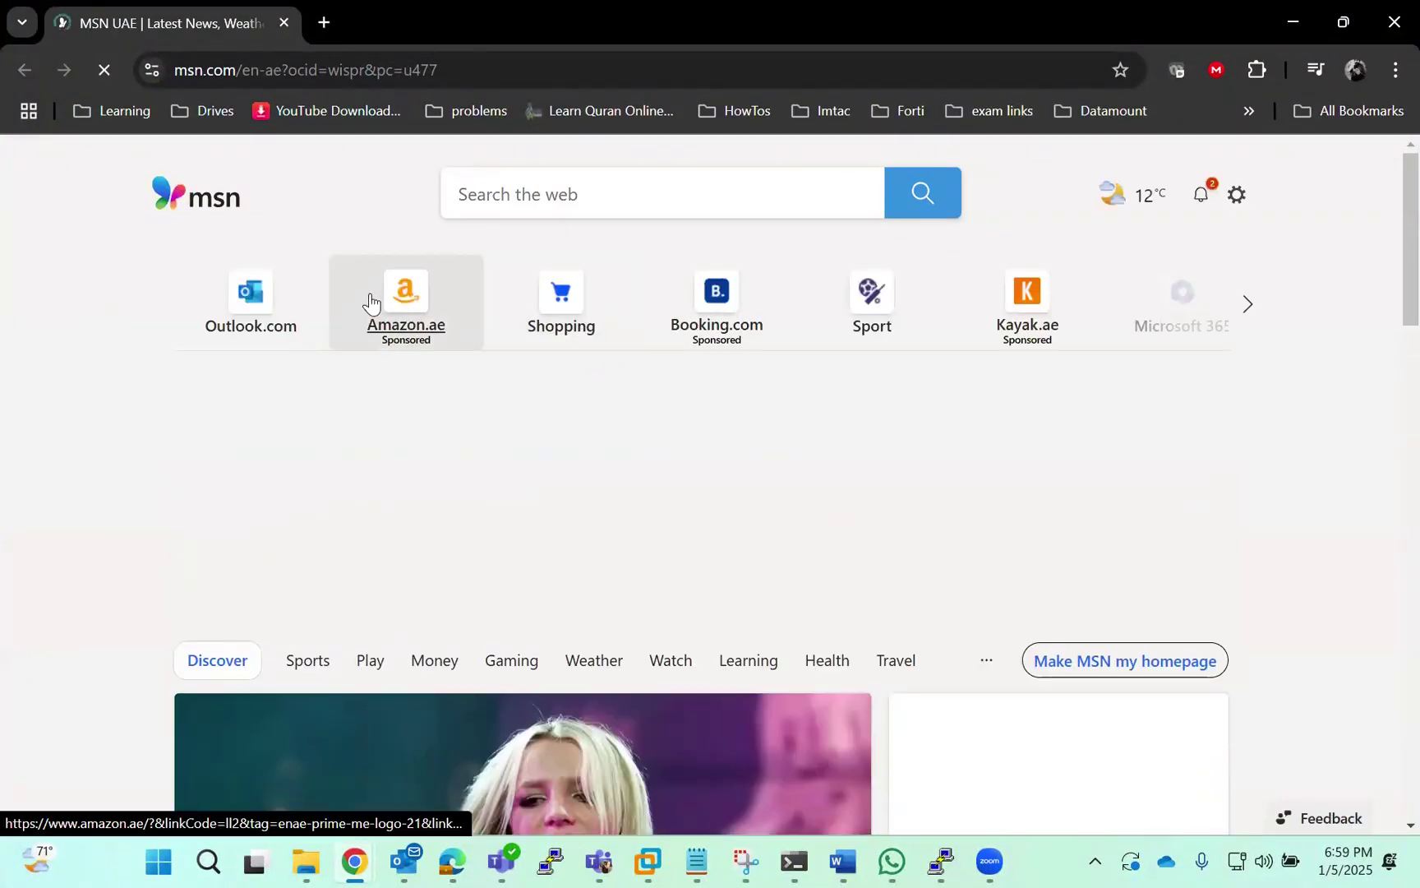
scroll(493, 419, "down", 1)
scroll(510, 428, "up", 2)
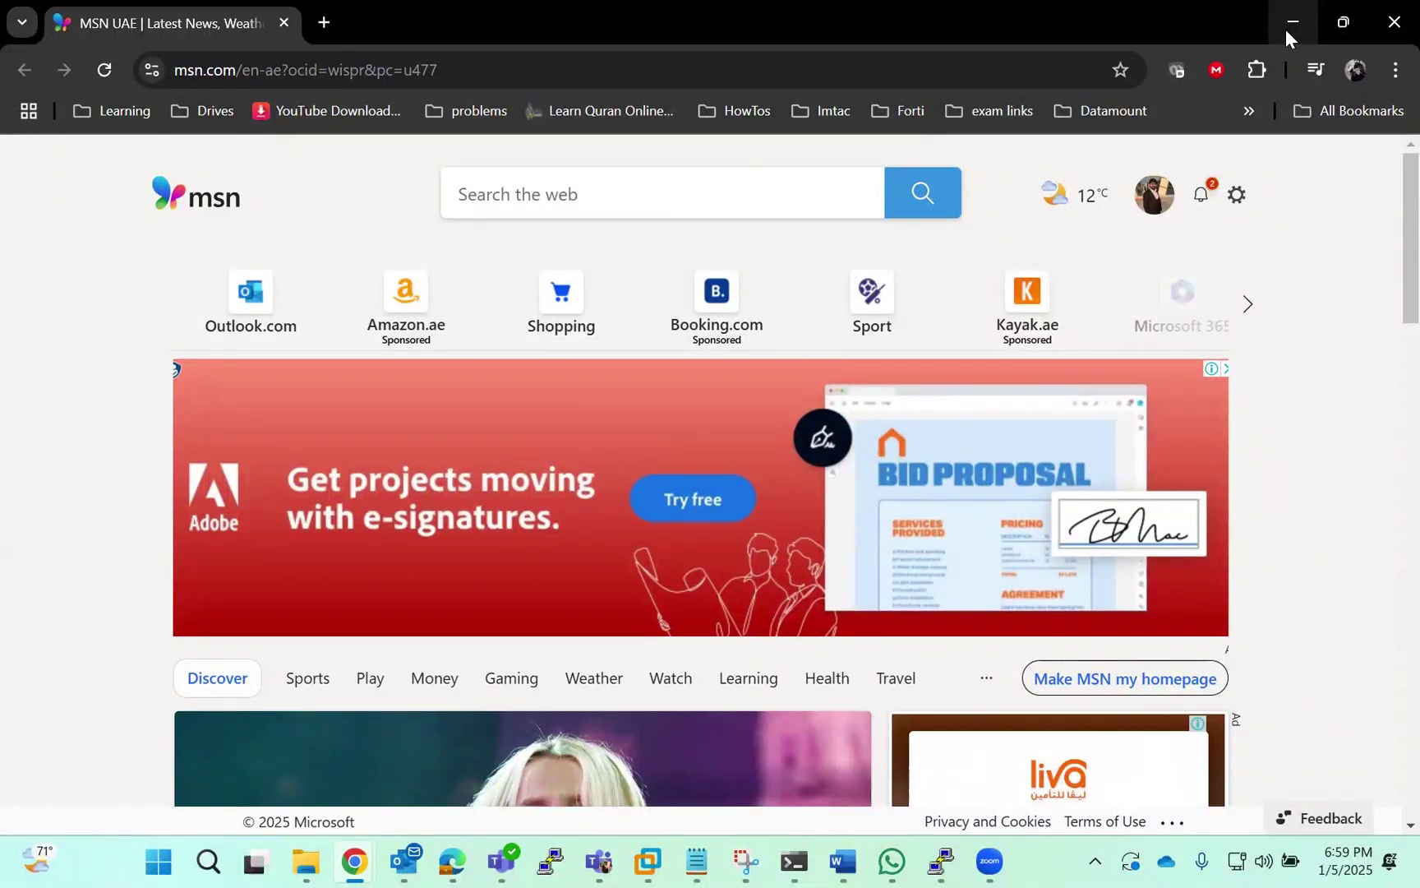
left_click(1389, 29)
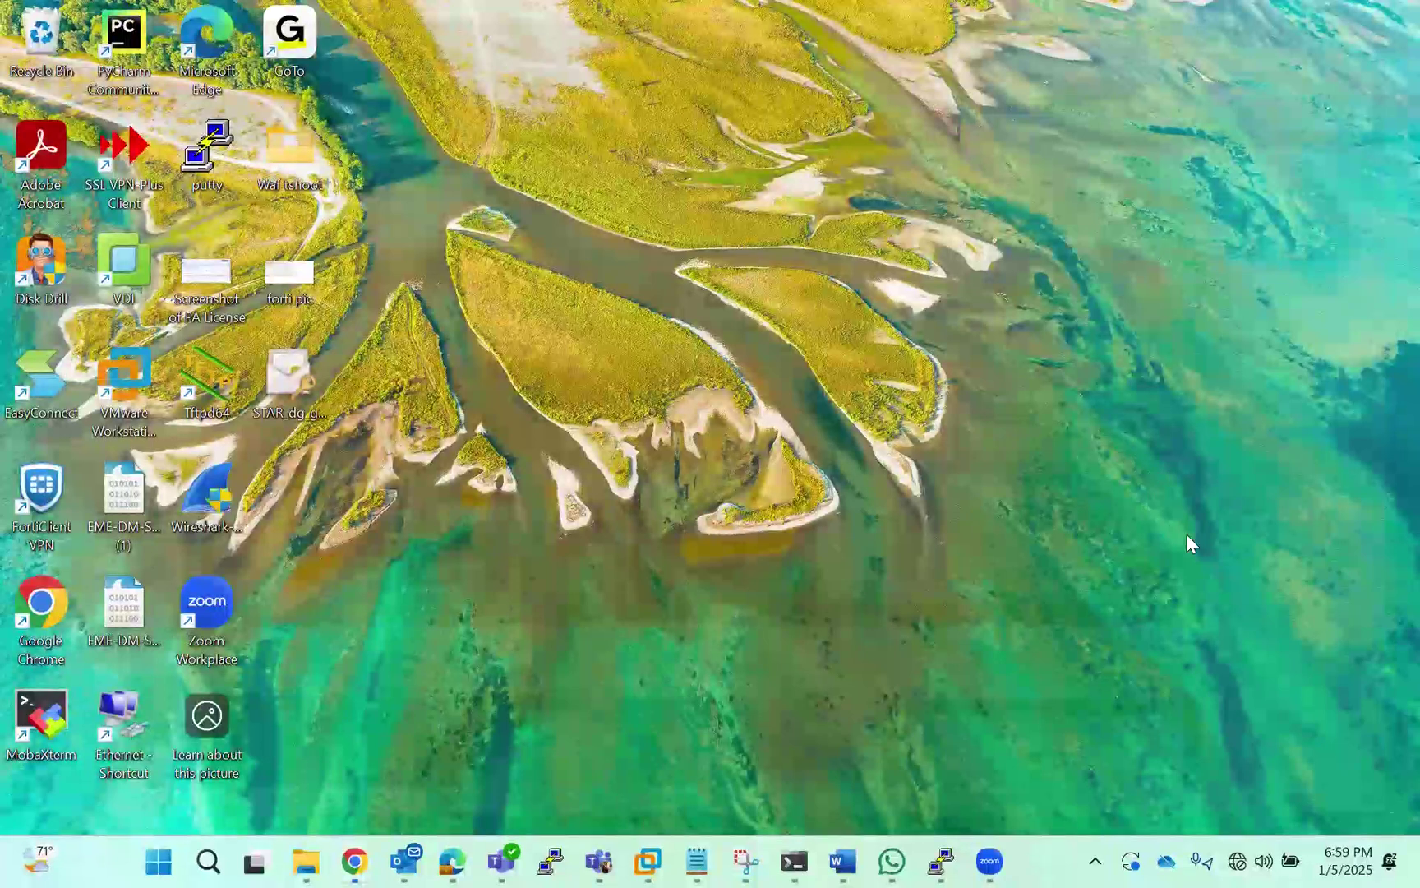
Open the network sign-in page in Chrome, check the Zoom windows, and maximize the login page
left_click(1197, 511)
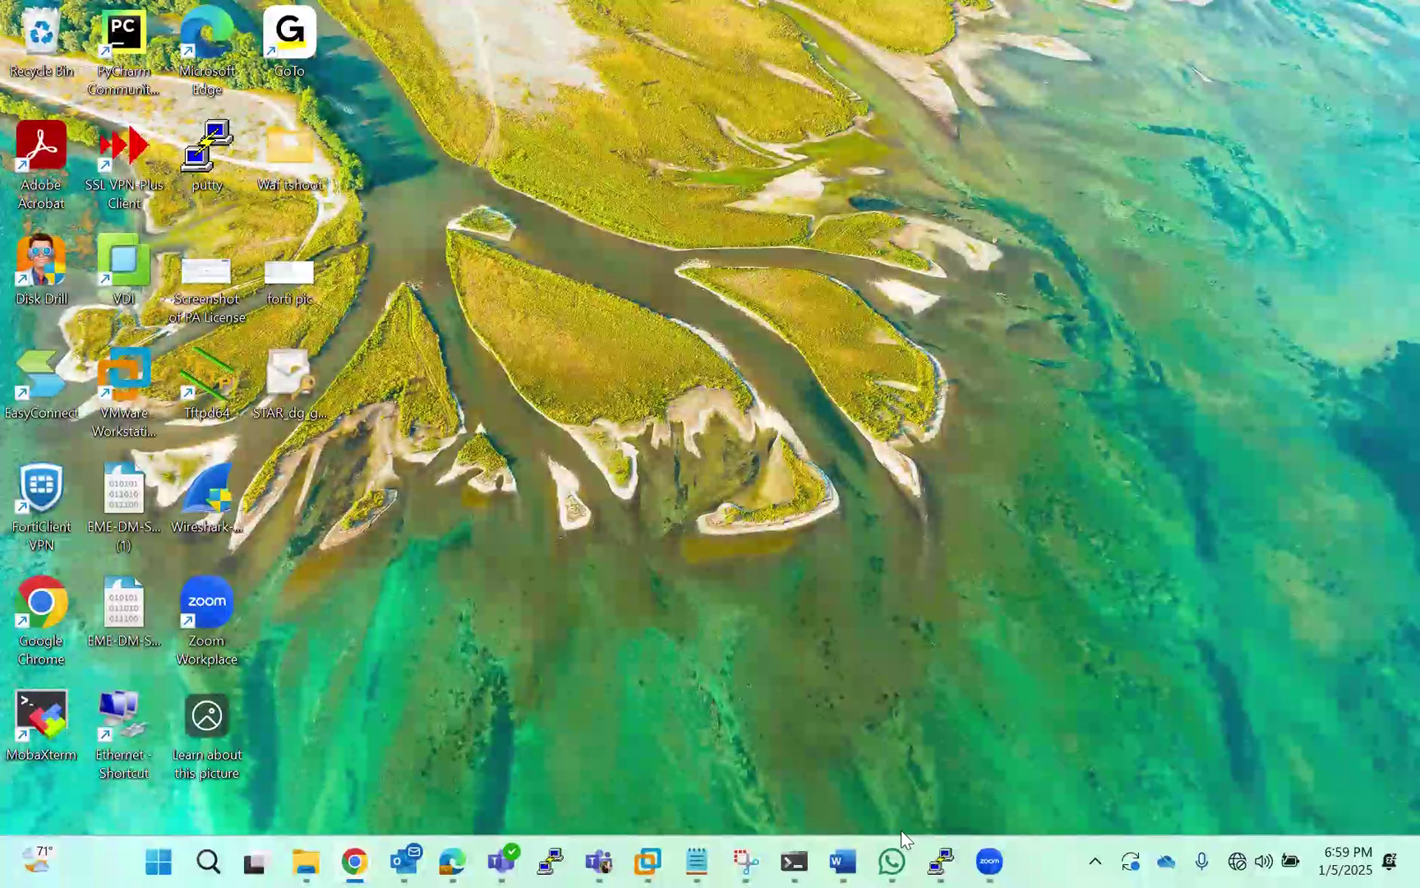
left_click(991, 860)
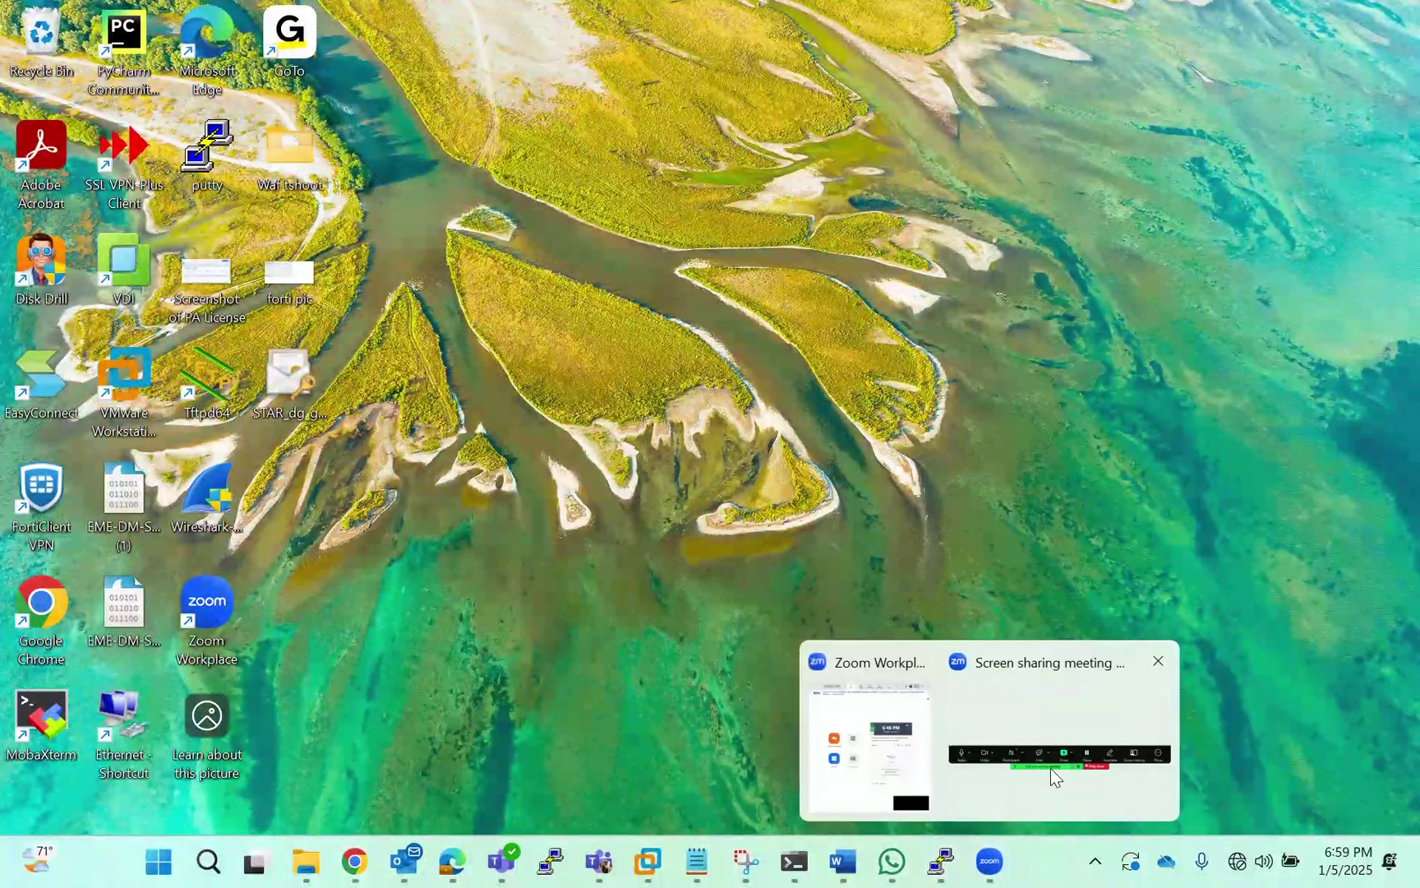
left_click(1051, 768)
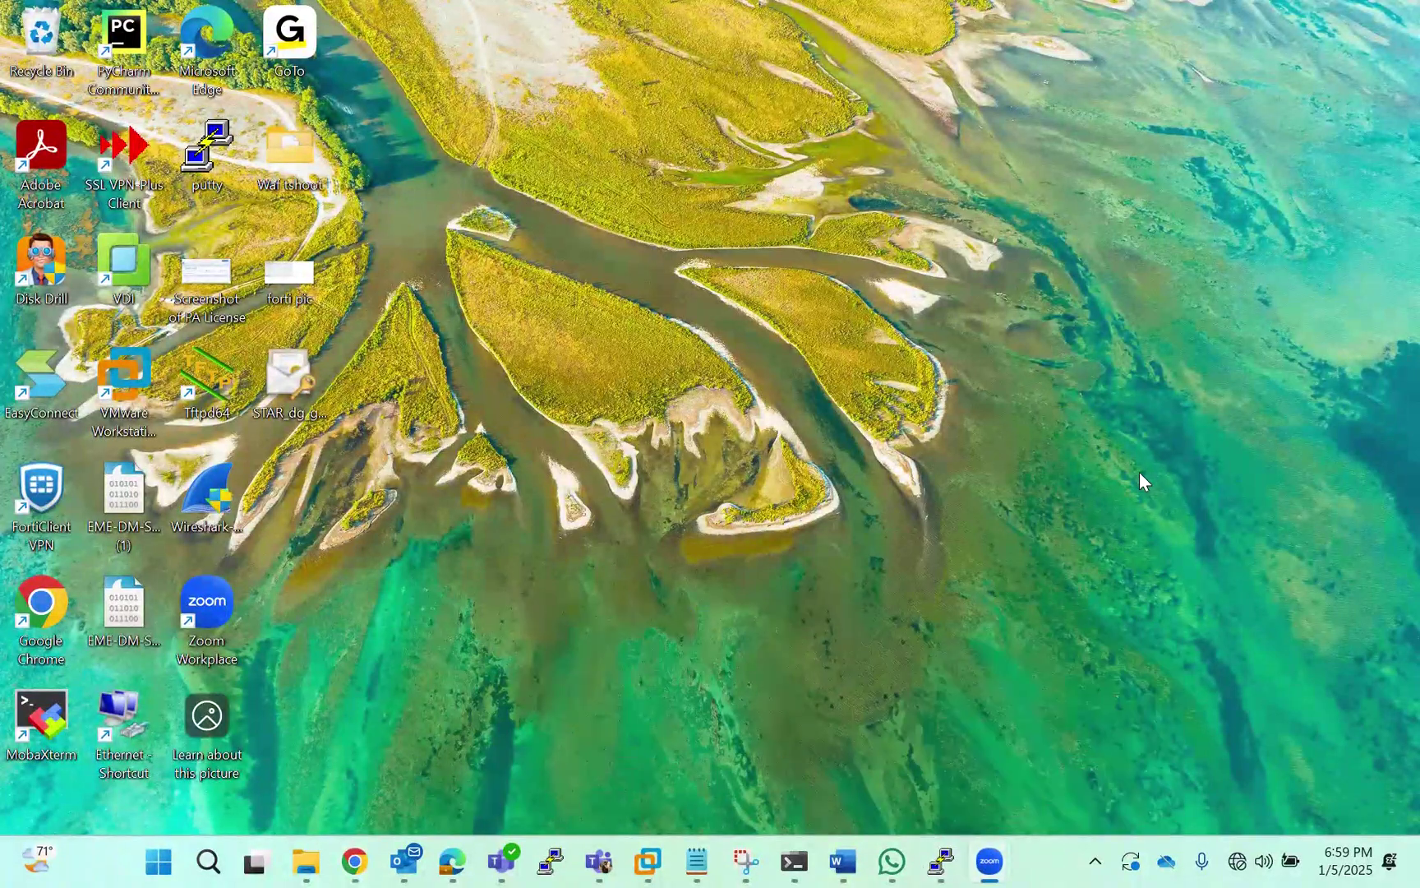
left_click(877, 761)
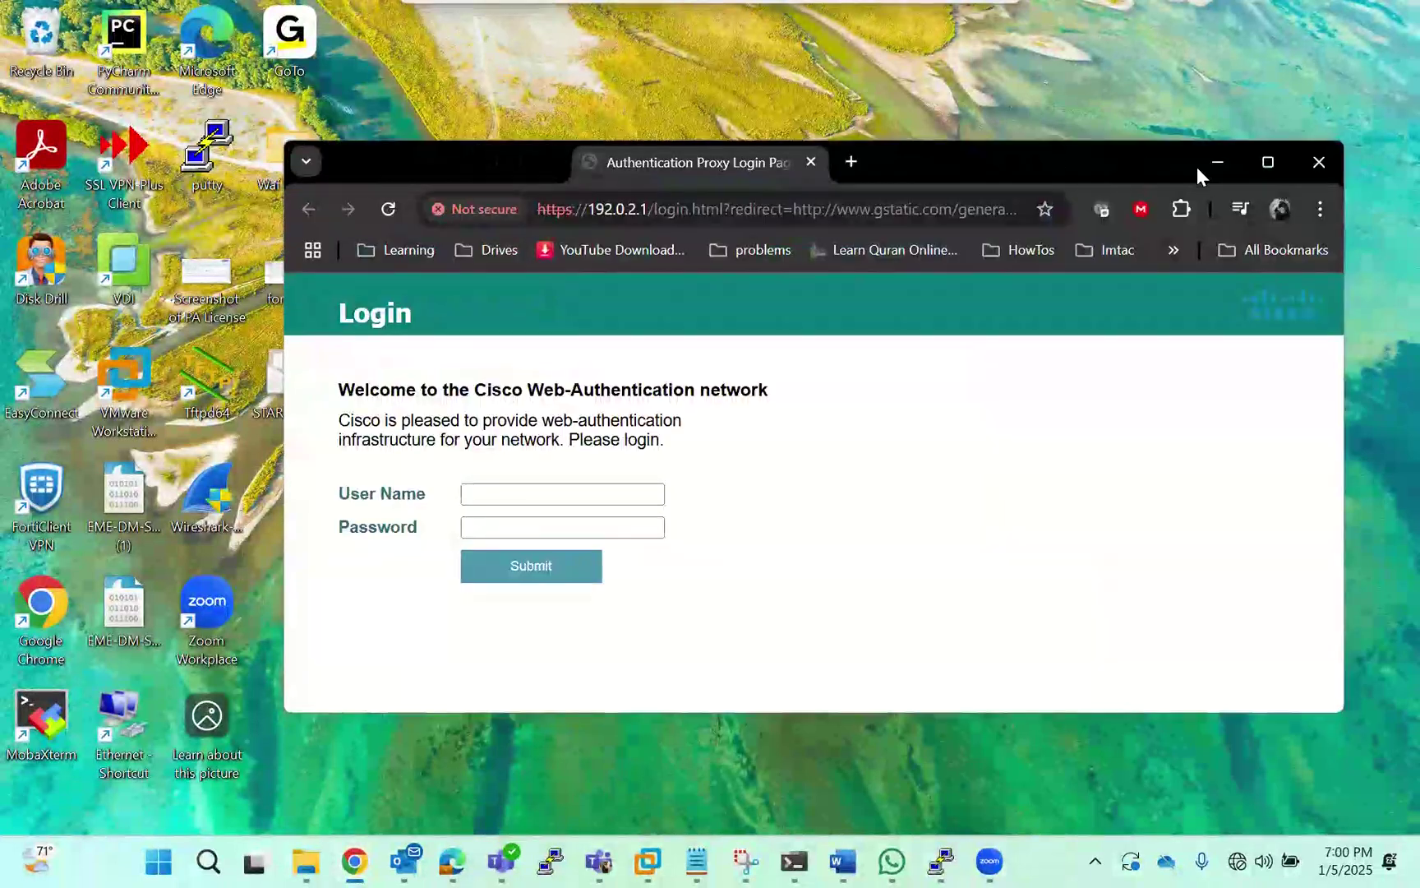
left_click(1267, 164)
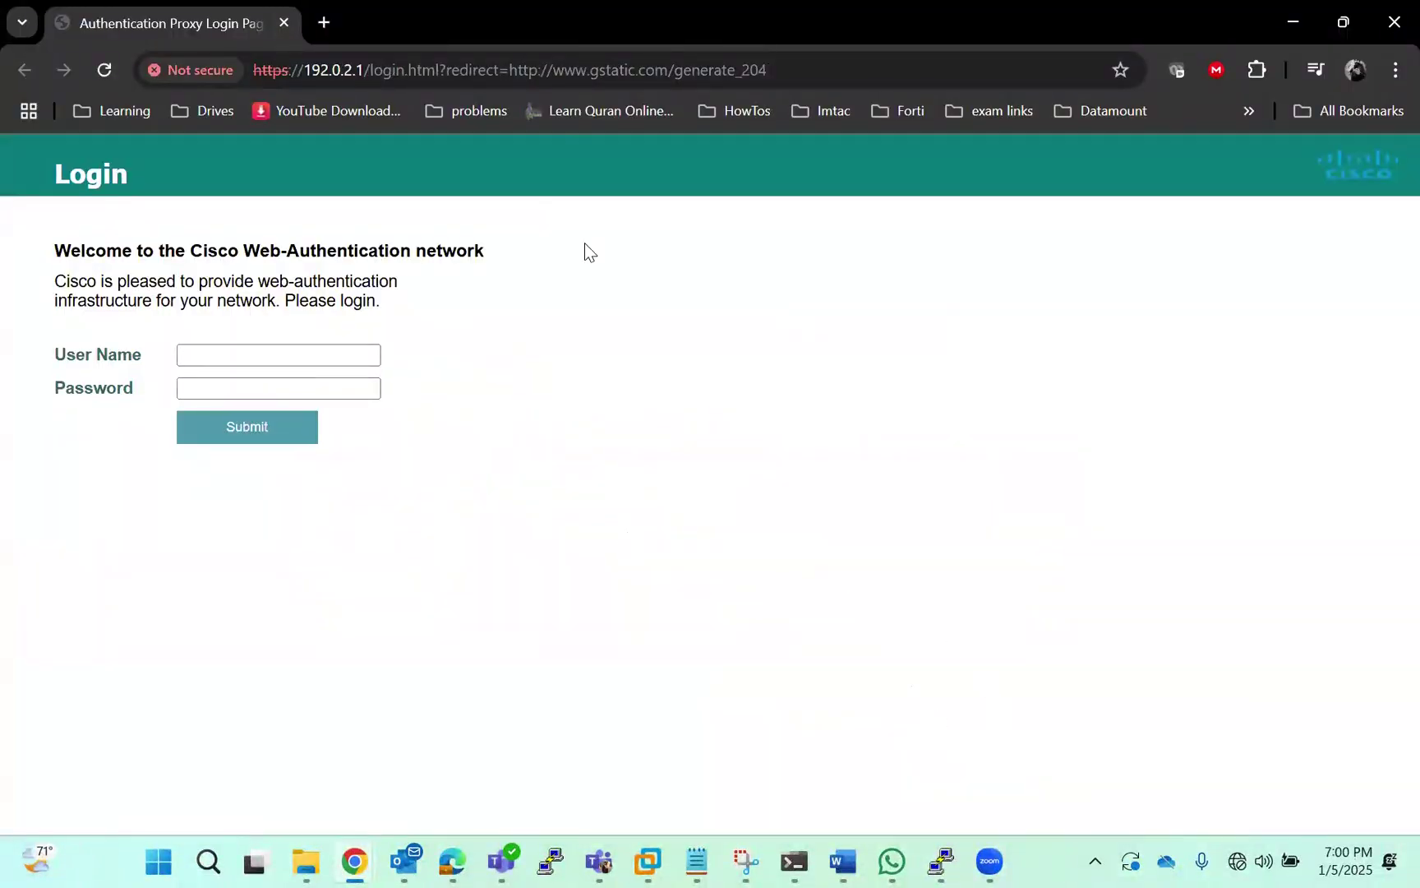
Open a new browser tab, then select the login page's web address
left_click(325, 24)
type("g")
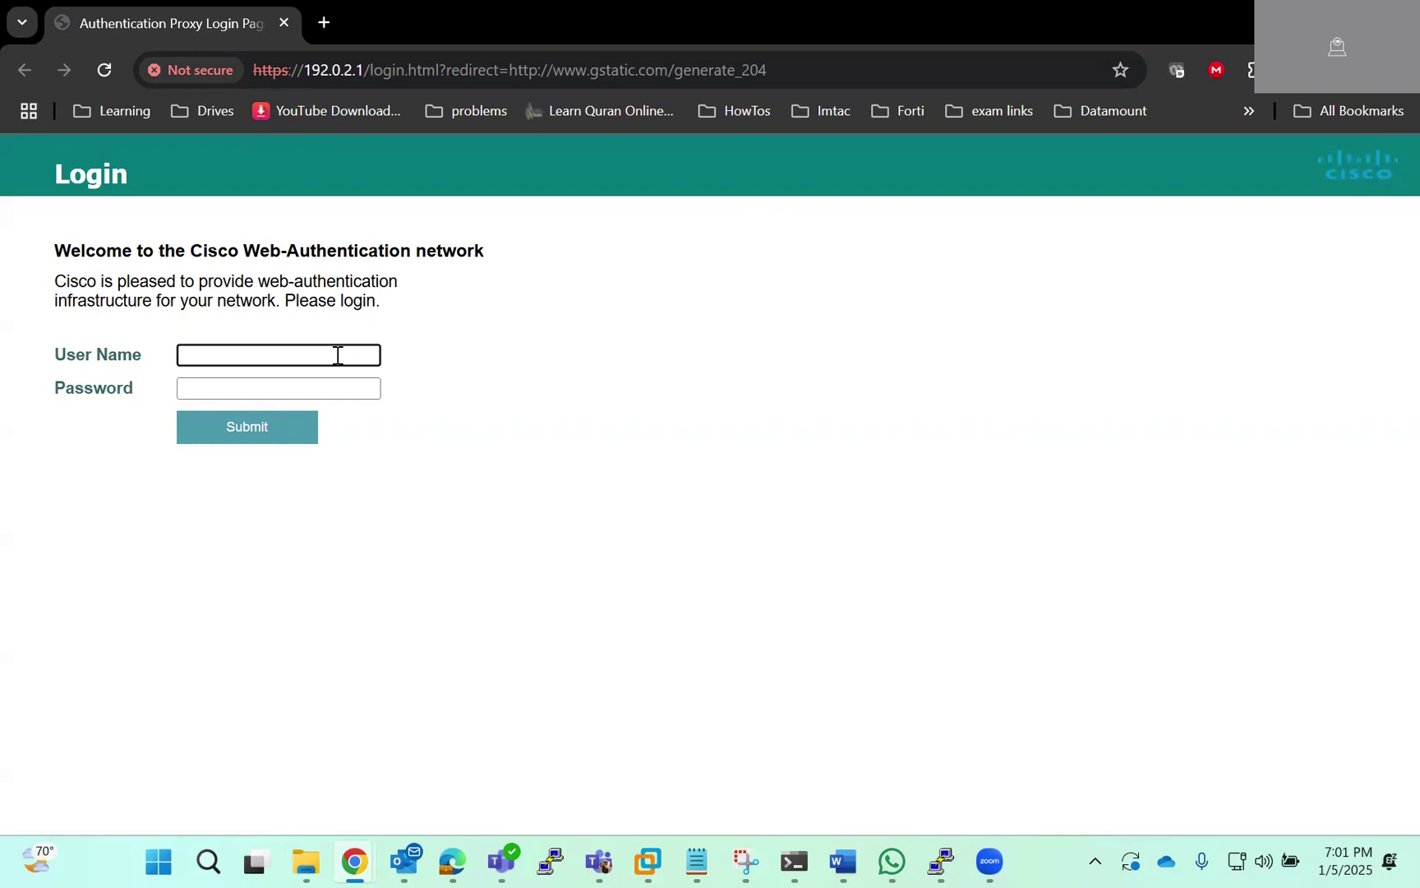
left_click_drag(805, 72, 257, 84)
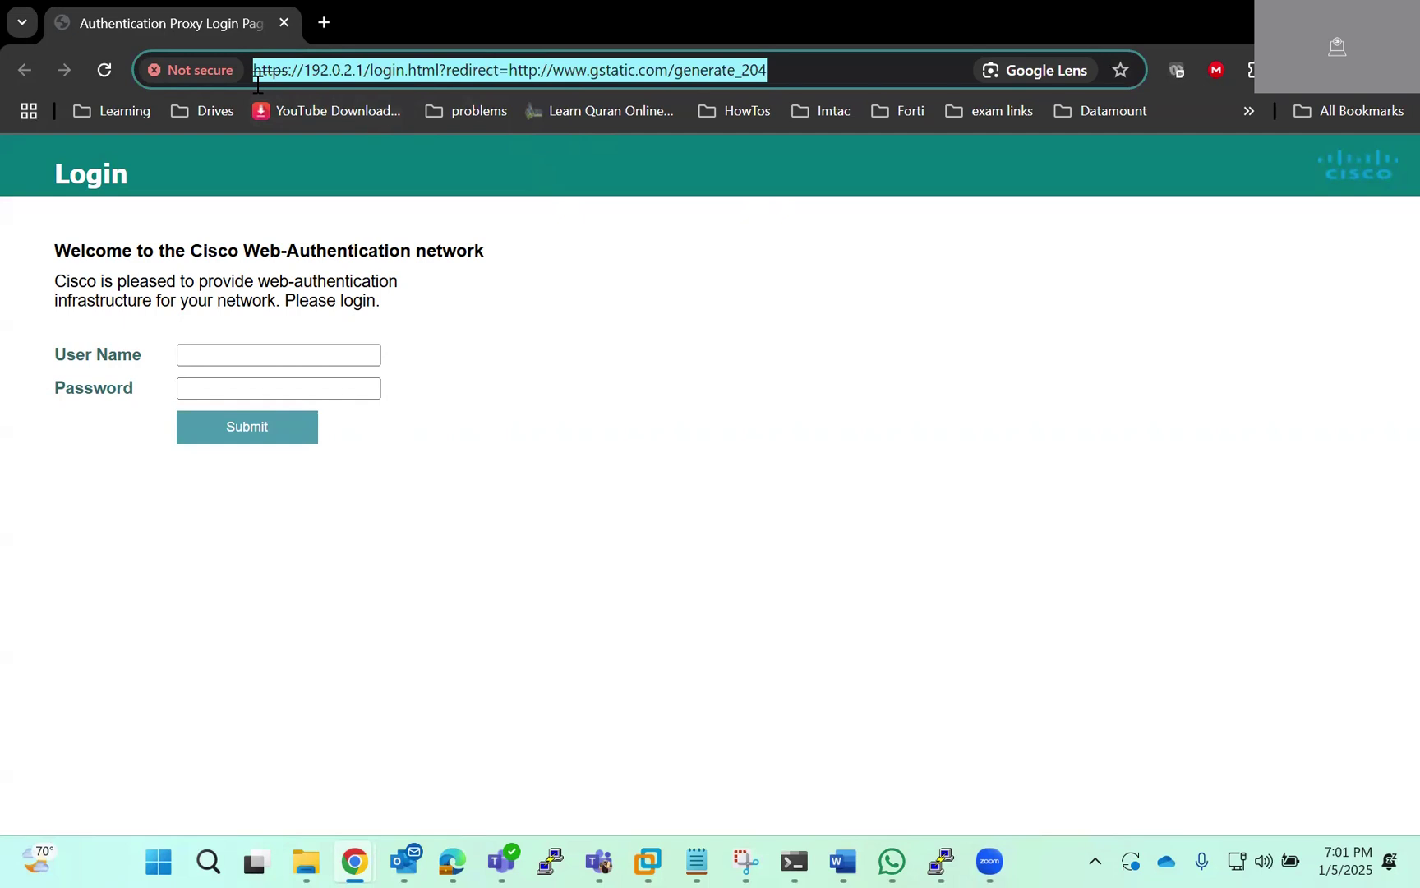
left_click(548, 277)
Enter the LDAP test user's UPN as the user name and begin typing the password
left_click(342, 360)
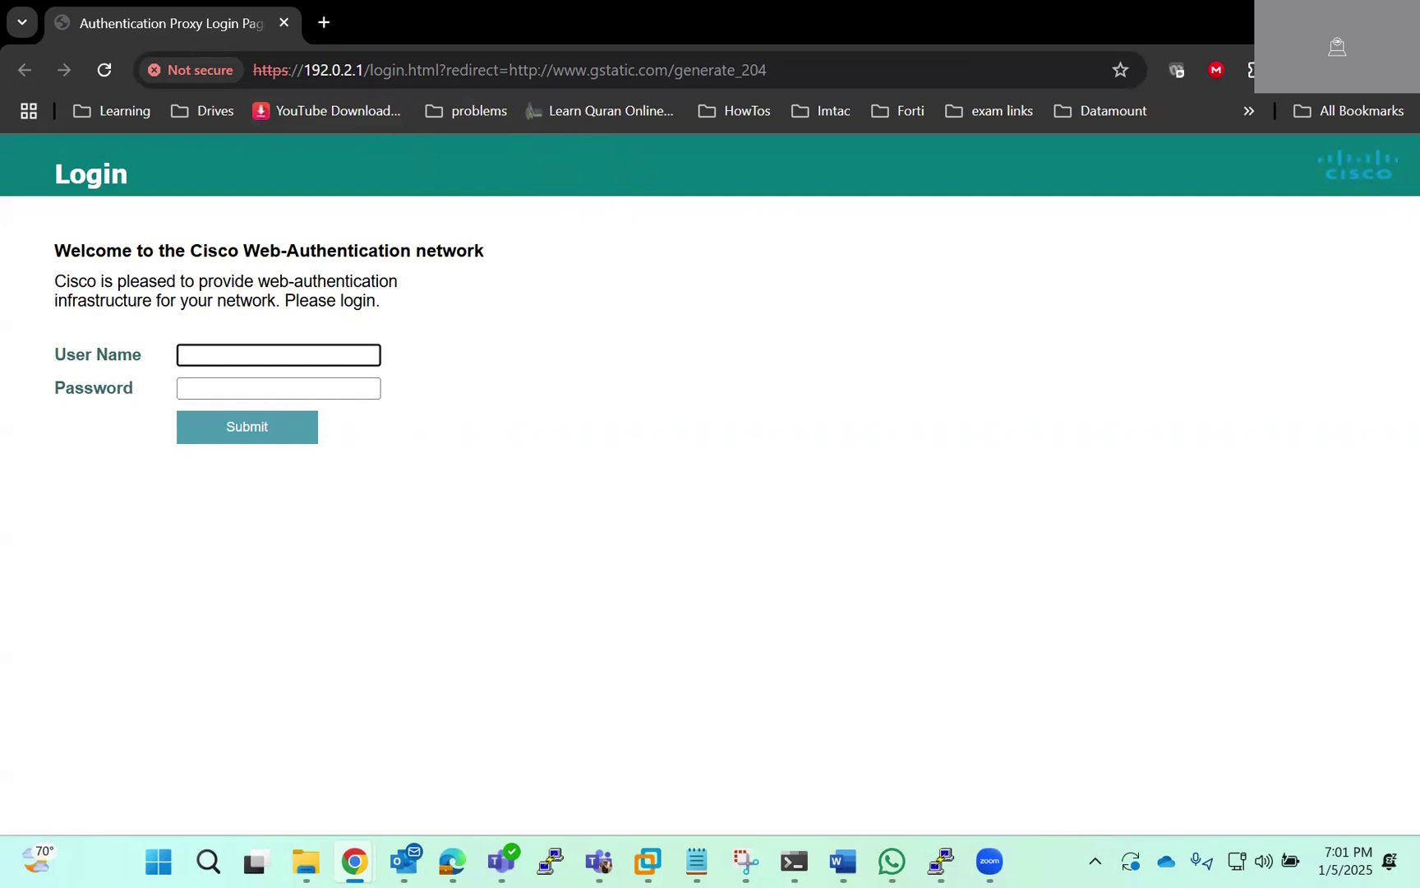
key("Tab")
type("•")
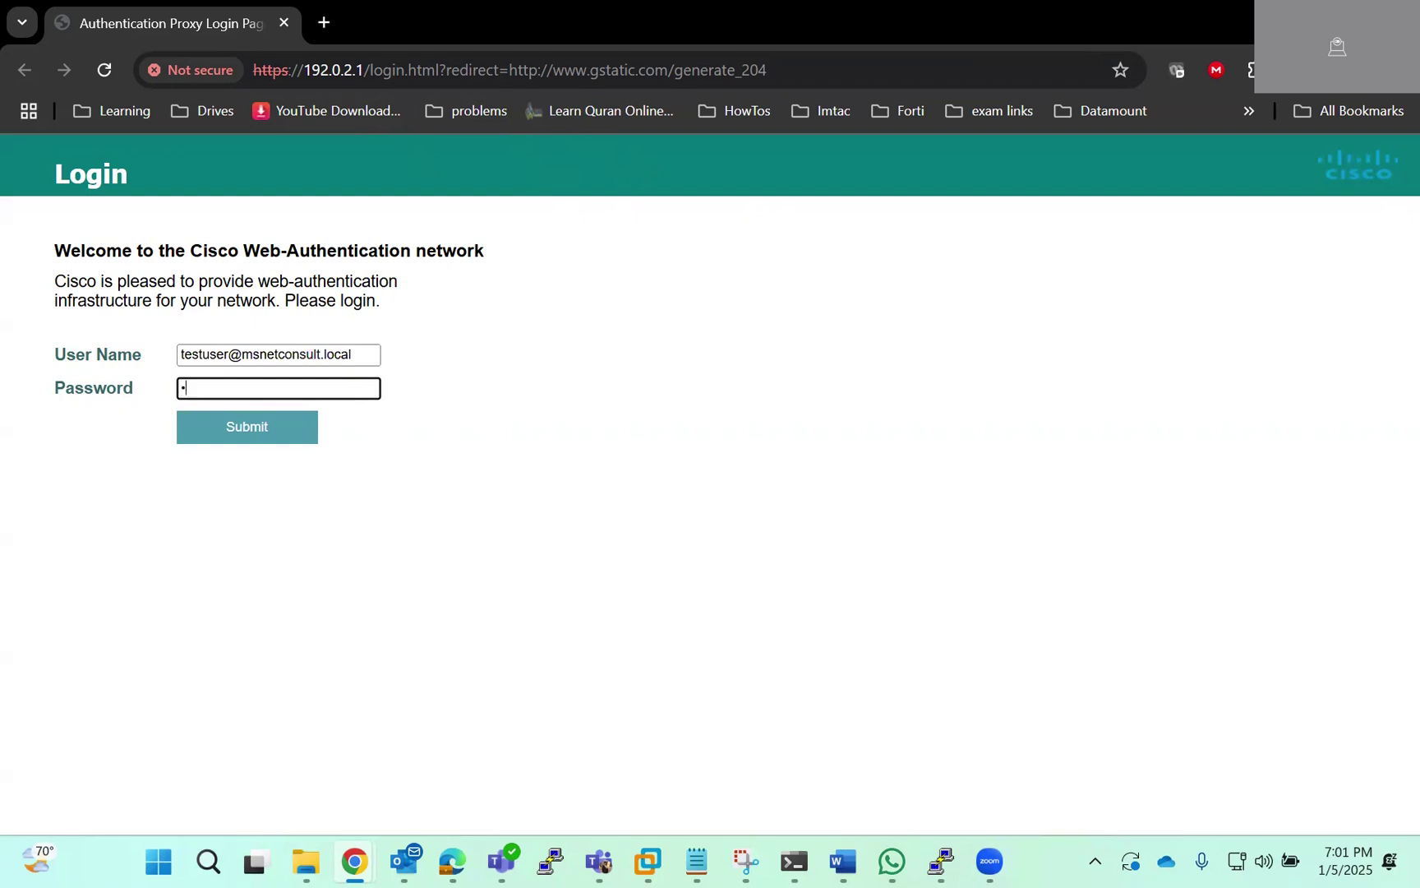